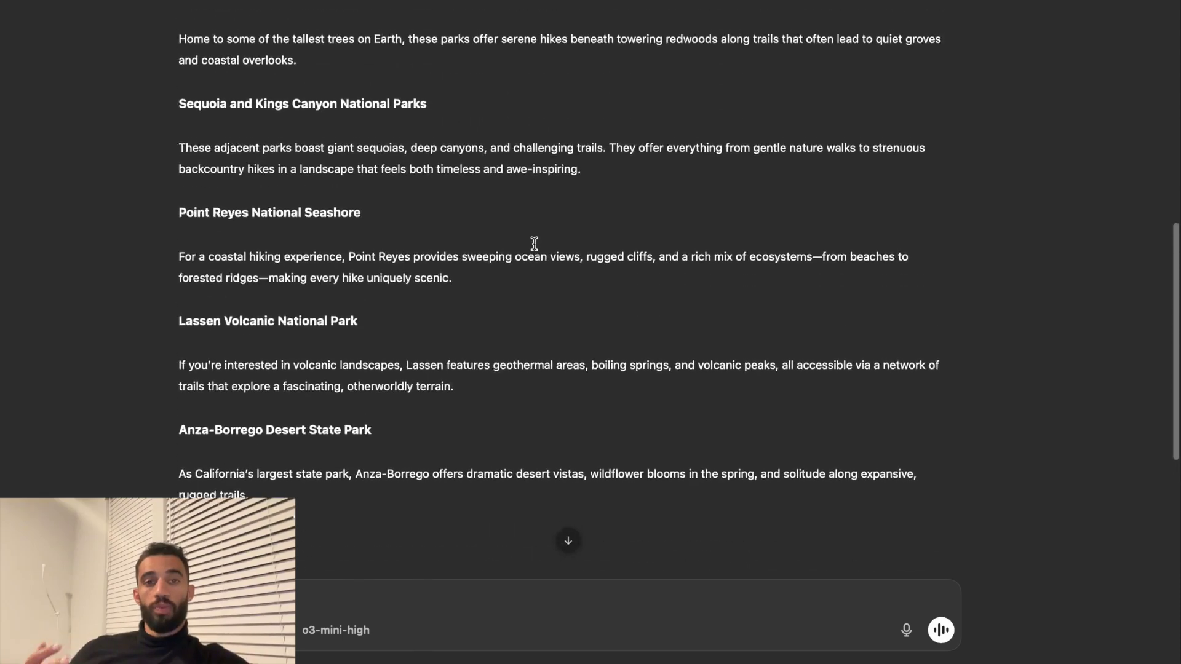
Copy the question "What events are happening in Joshua park?" from the National Parks Expert chat and submit it to ChatGPT
scroll(534, 244, "up", 1)
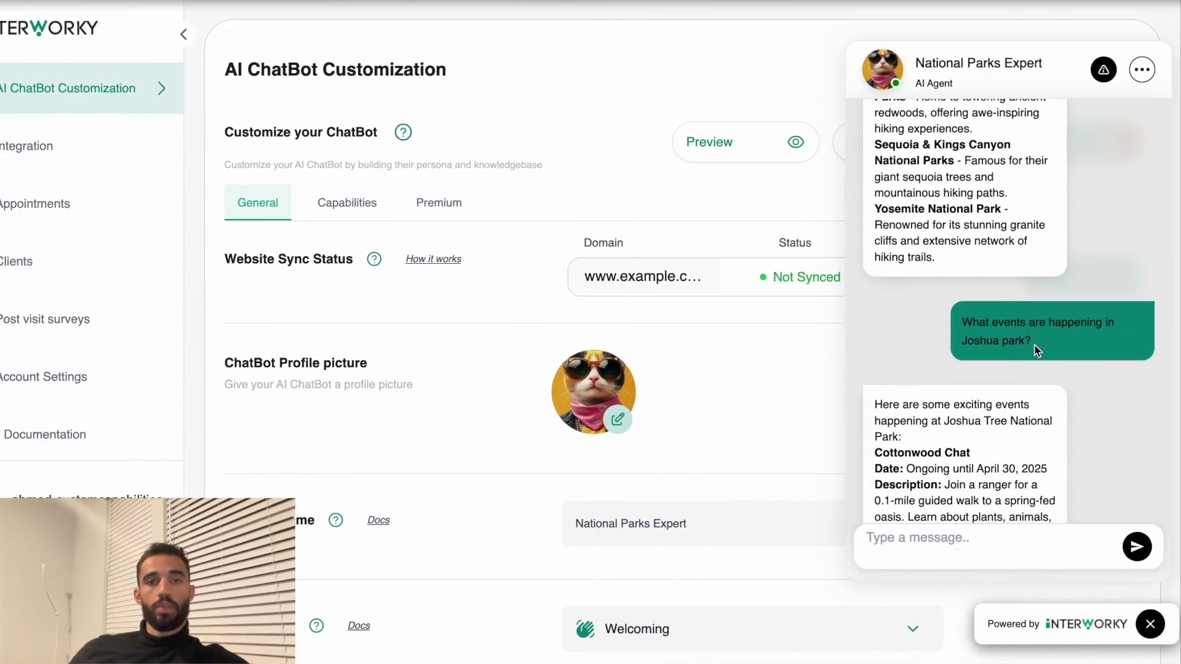
left_click_drag(1039, 349, 950, 326)
key("super+c")
key("ctrl+Right")
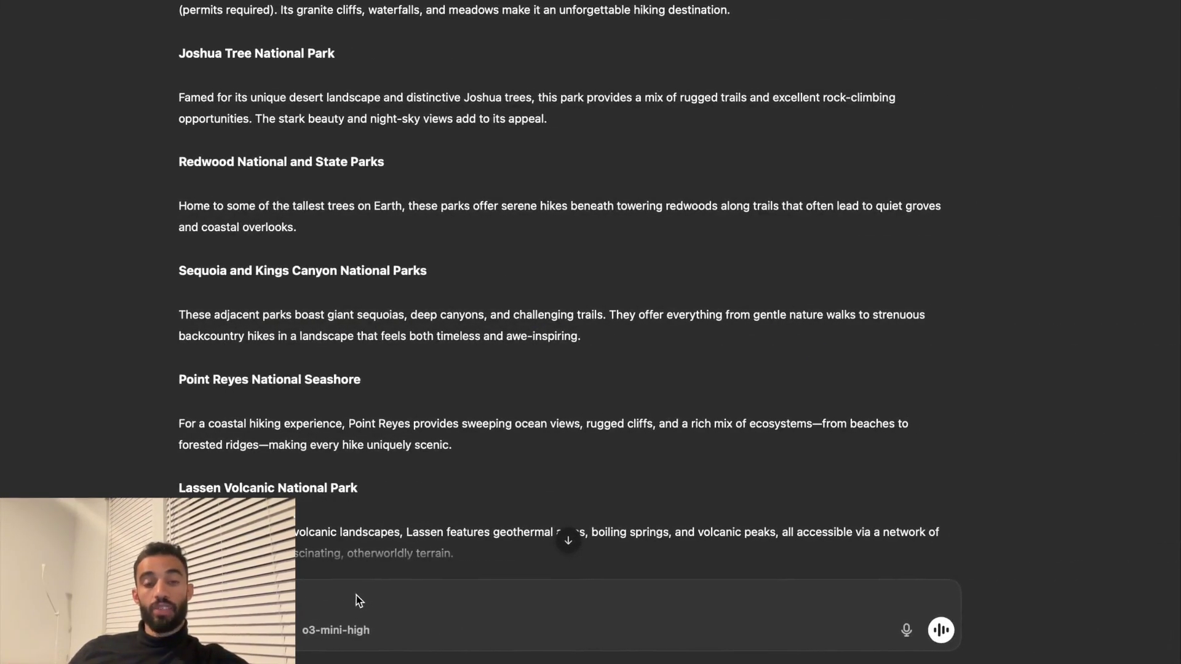
key("super+v")
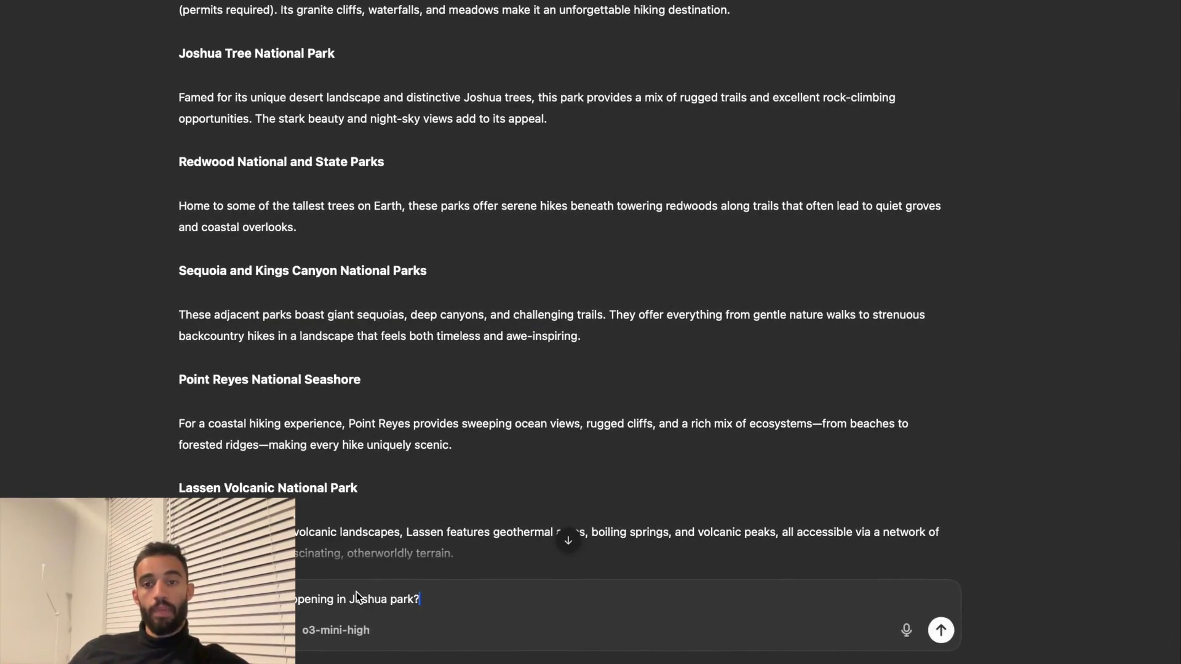
key("Return")
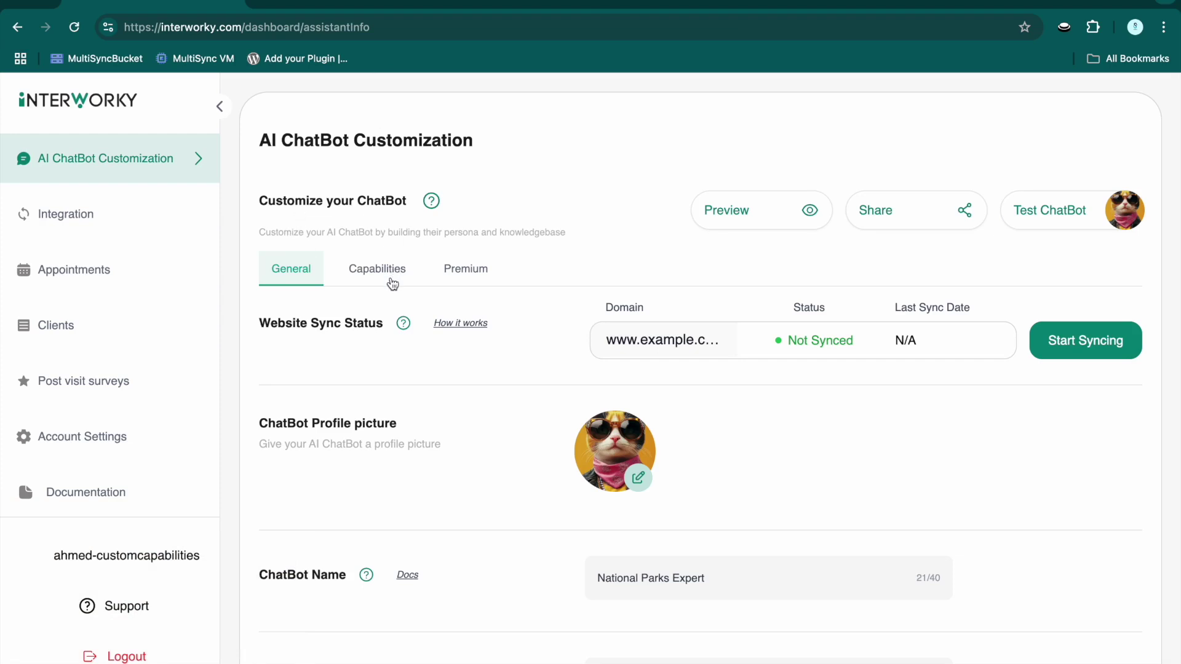
In the Interworky dashboard, check the help note on custom capabilities in the chatbot's capability settings and start adding a new one
scroll(394, 369, "down", 2)
scroll(388, 314, "up", 1)
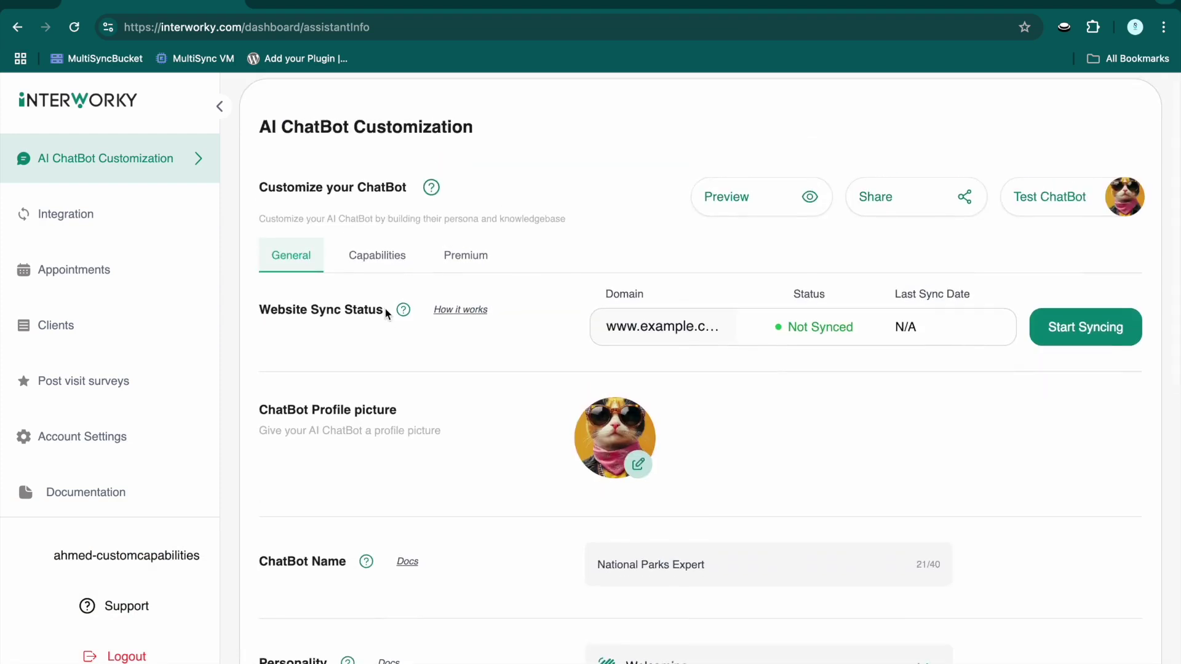
left_click(380, 266)
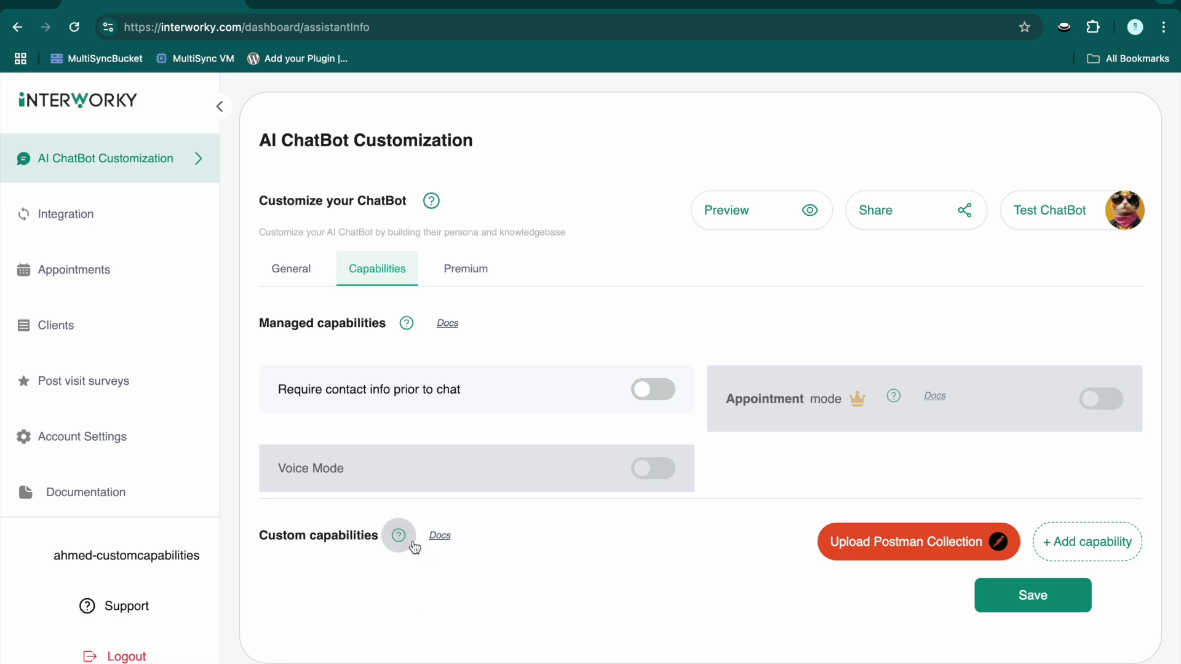
mouse_move(407, 544)
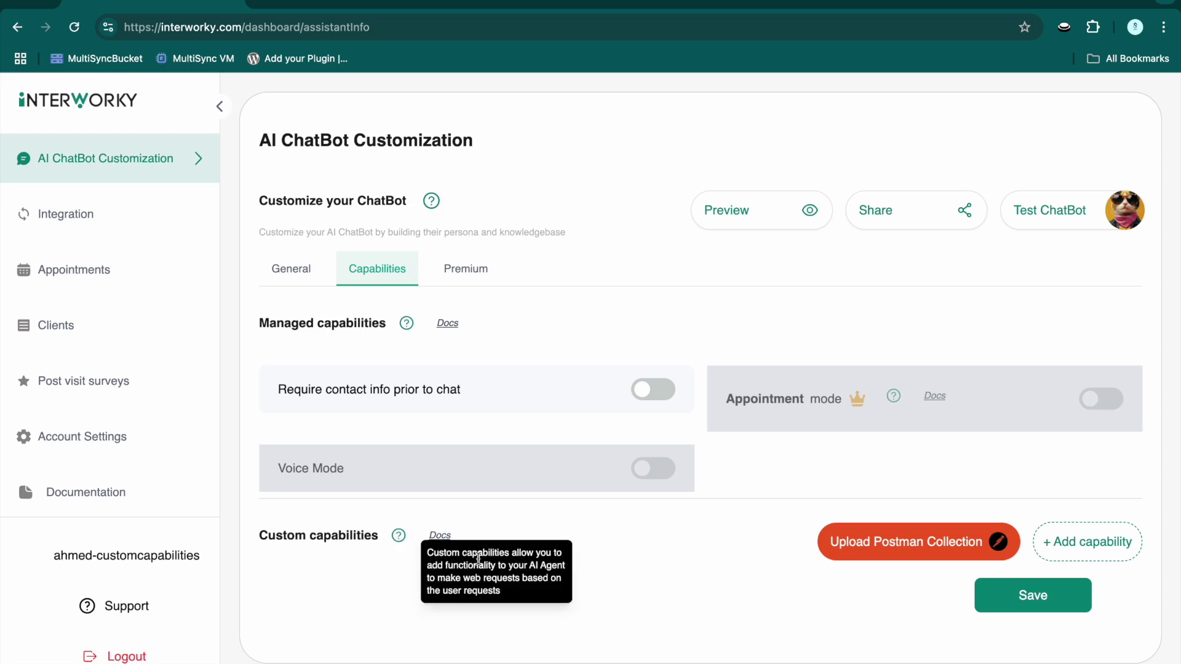
left_click(1063, 544)
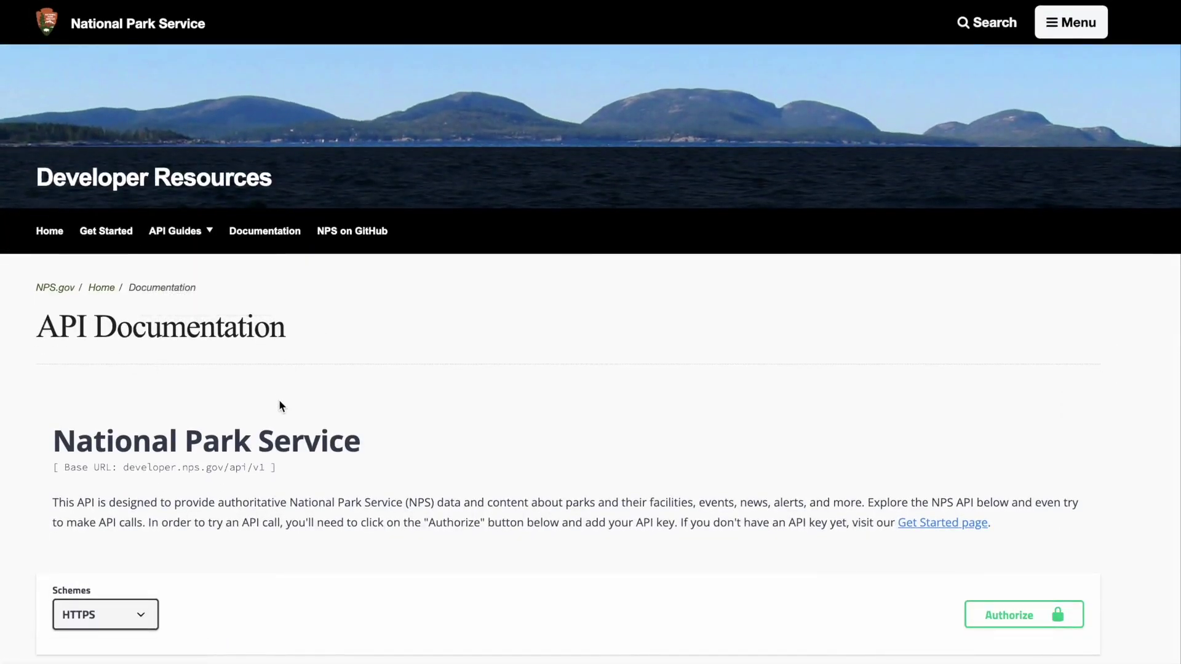
In the National Park Service API documentation, collapse the activities group and look over the available endpoints
scroll(280, 406, "down", 5)
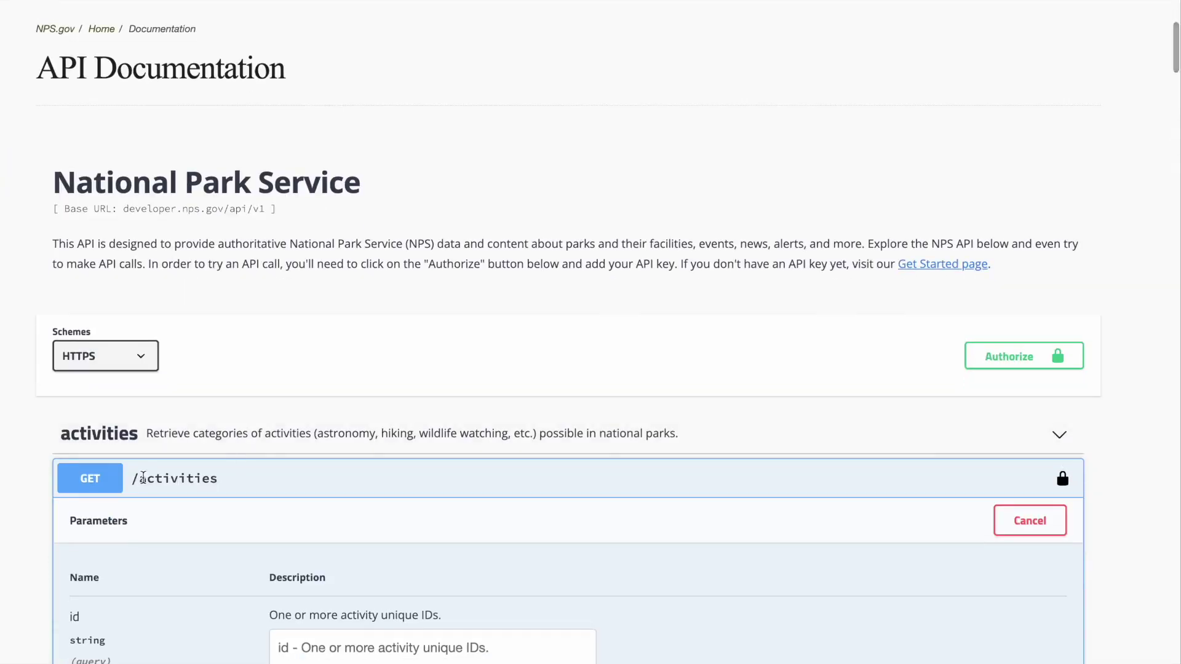
left_click(1063, 432)
scroll(584, 500, "down", 6)
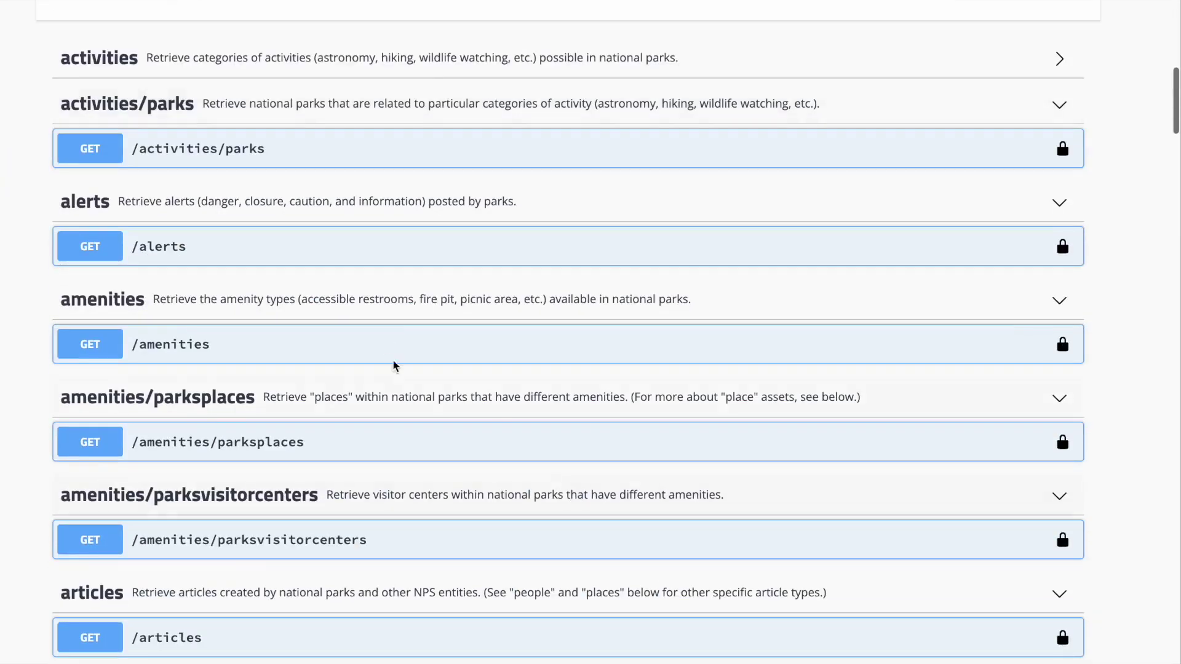
scroll(394, 366, "down", 15)
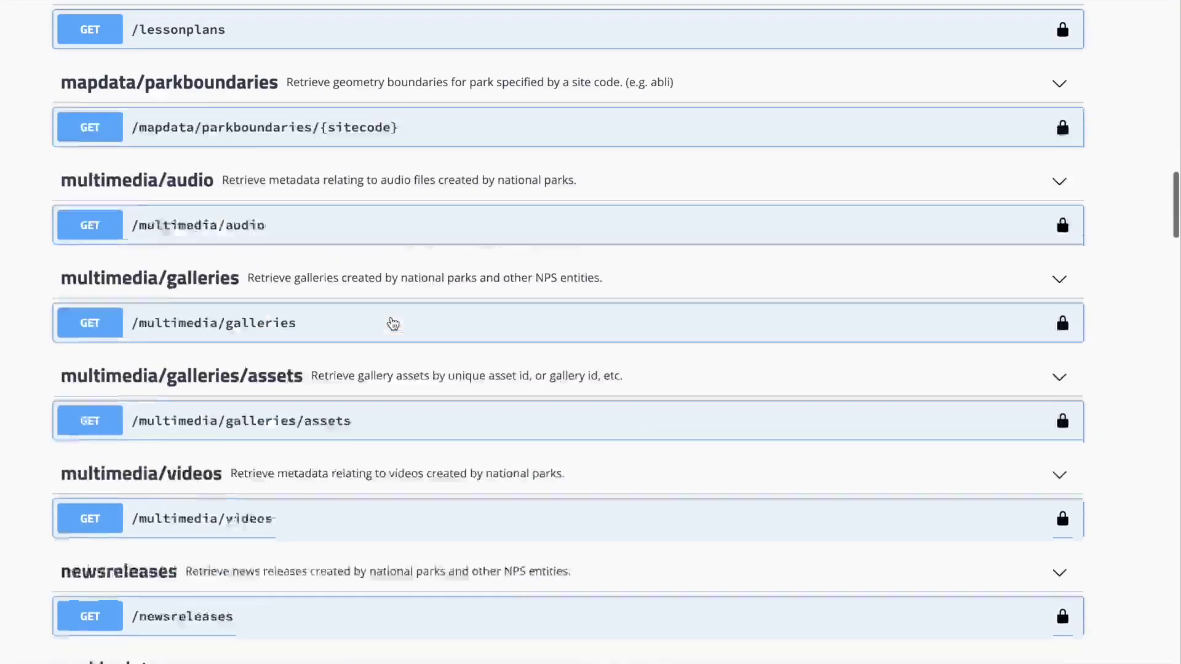
scroll(393, 324, "up", 9)
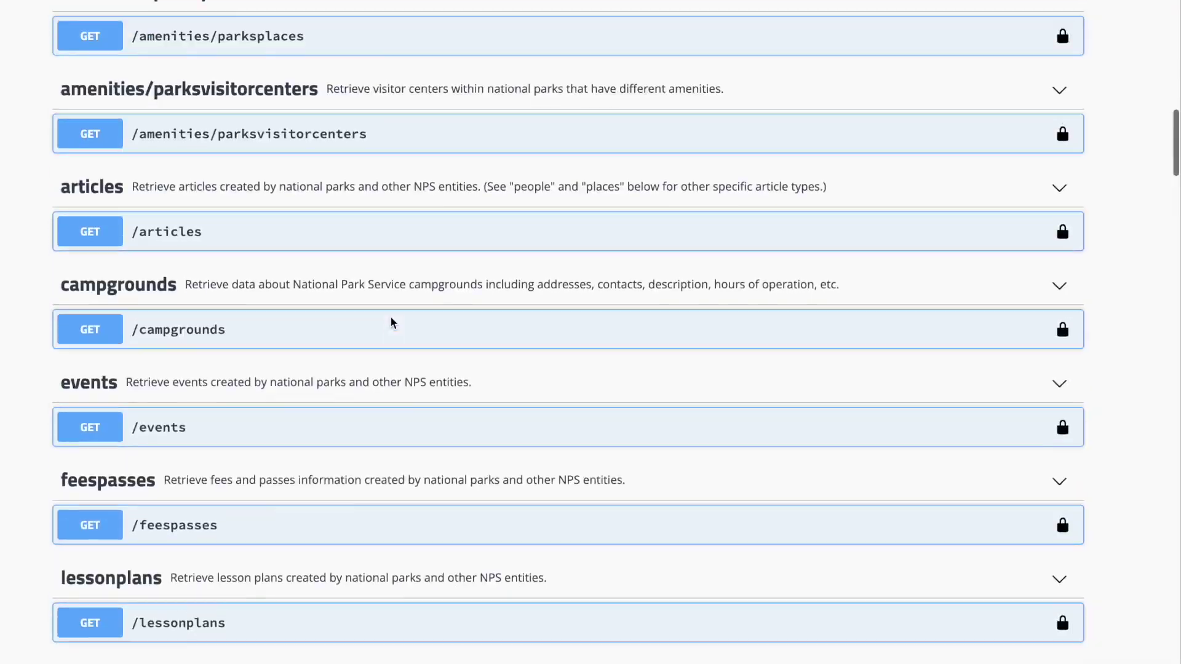
scroll(391, 321, "up", 10)
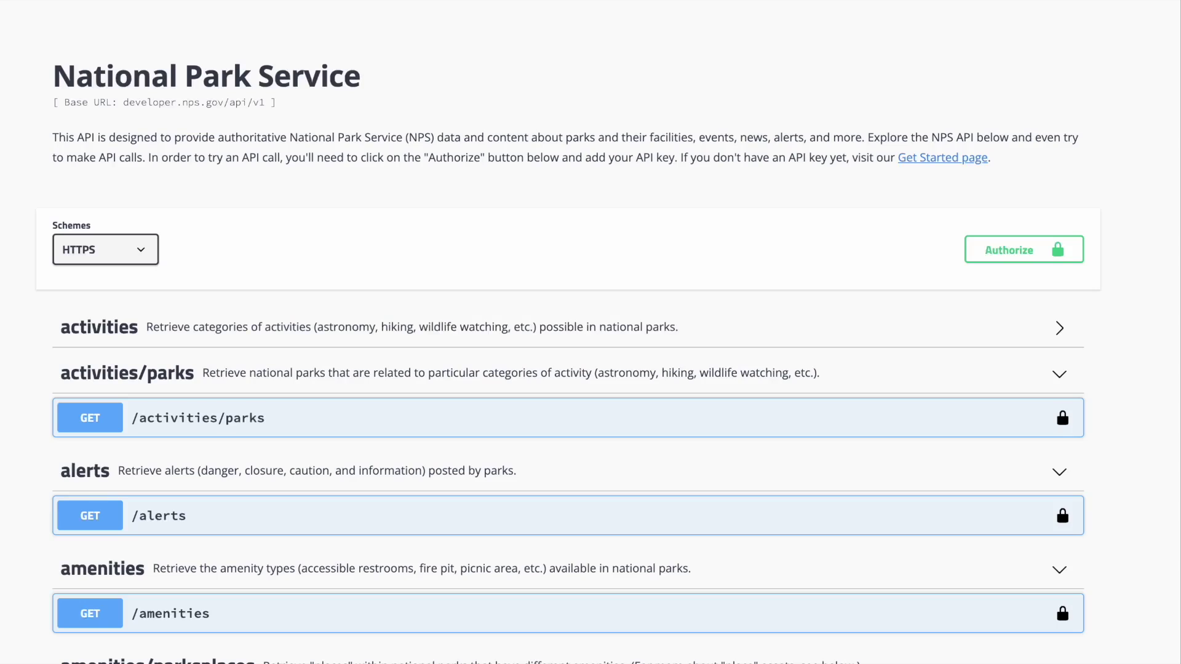
Collapse the activities/parks group and examine the endpoint groups from alerts to lessonplans
scroll(311, 301, "down", 2)
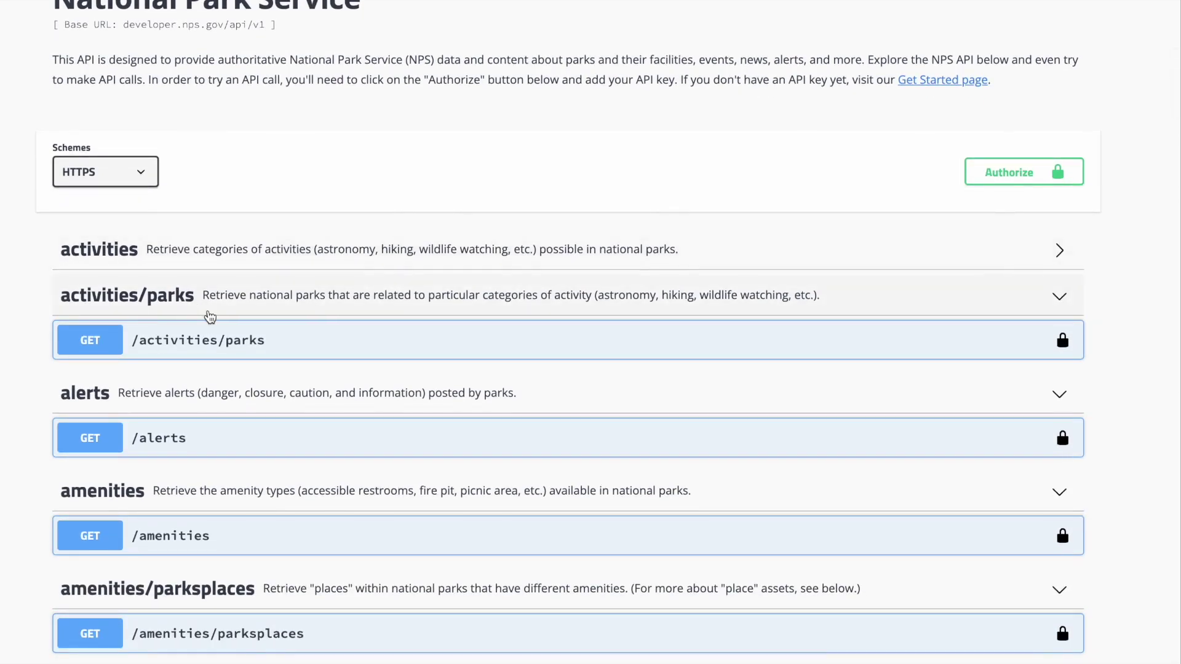
scroll(205, 311, "down", 1)
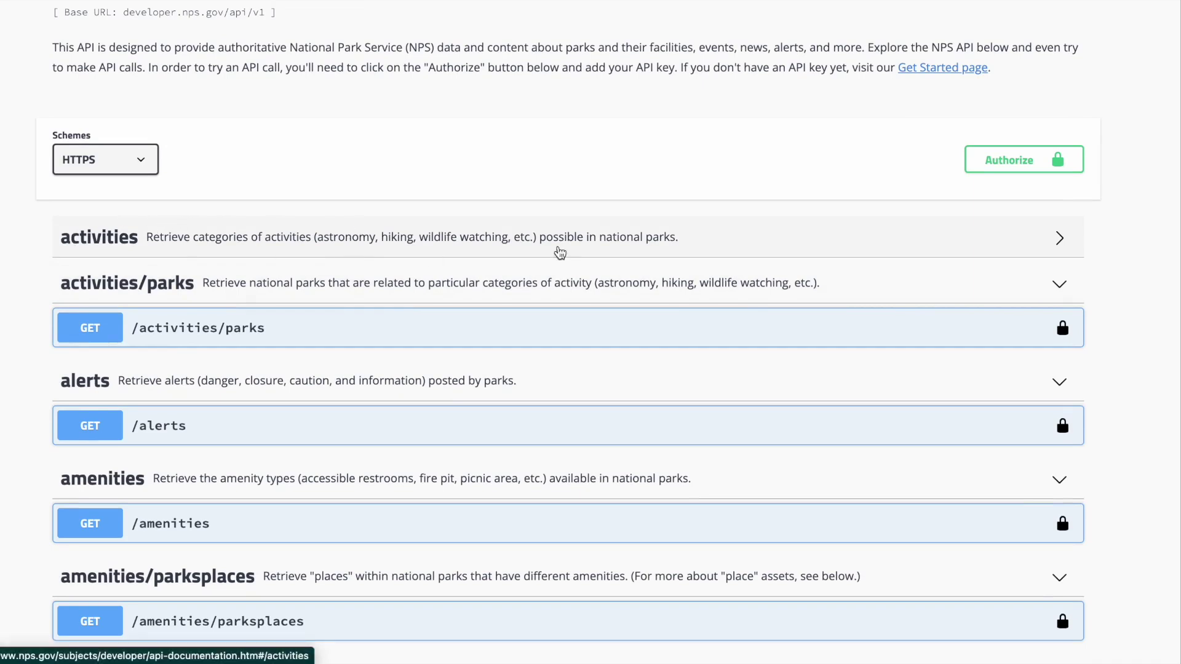
left_click(1057, 298)
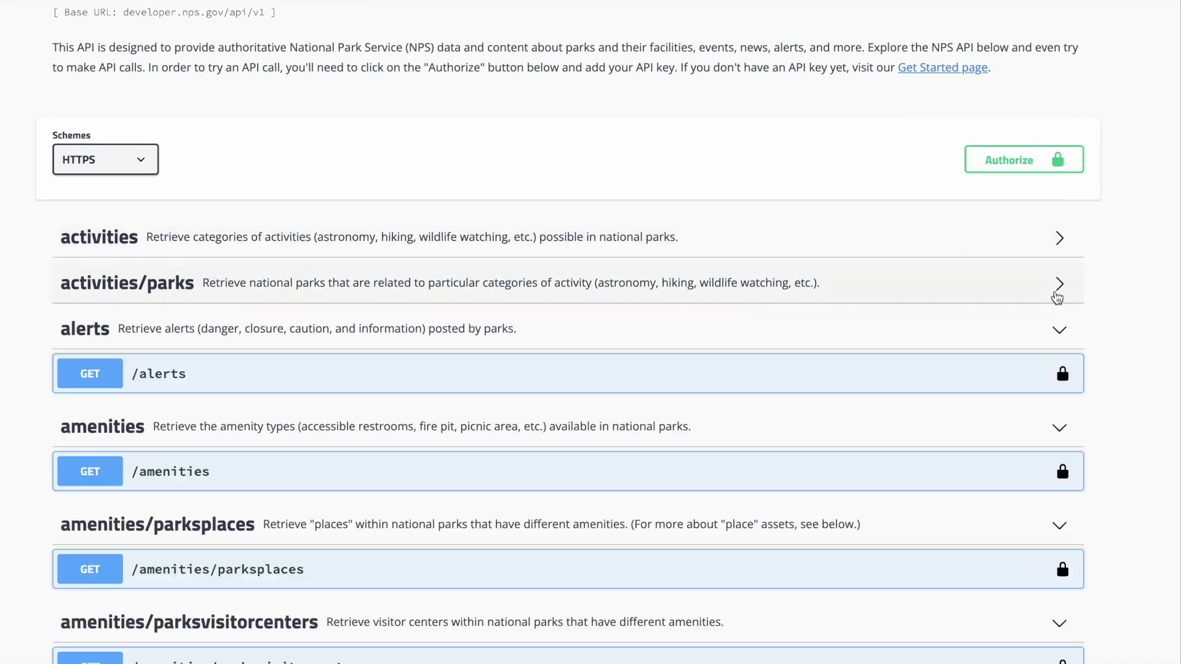
scroll(647, 351, "down", 4)
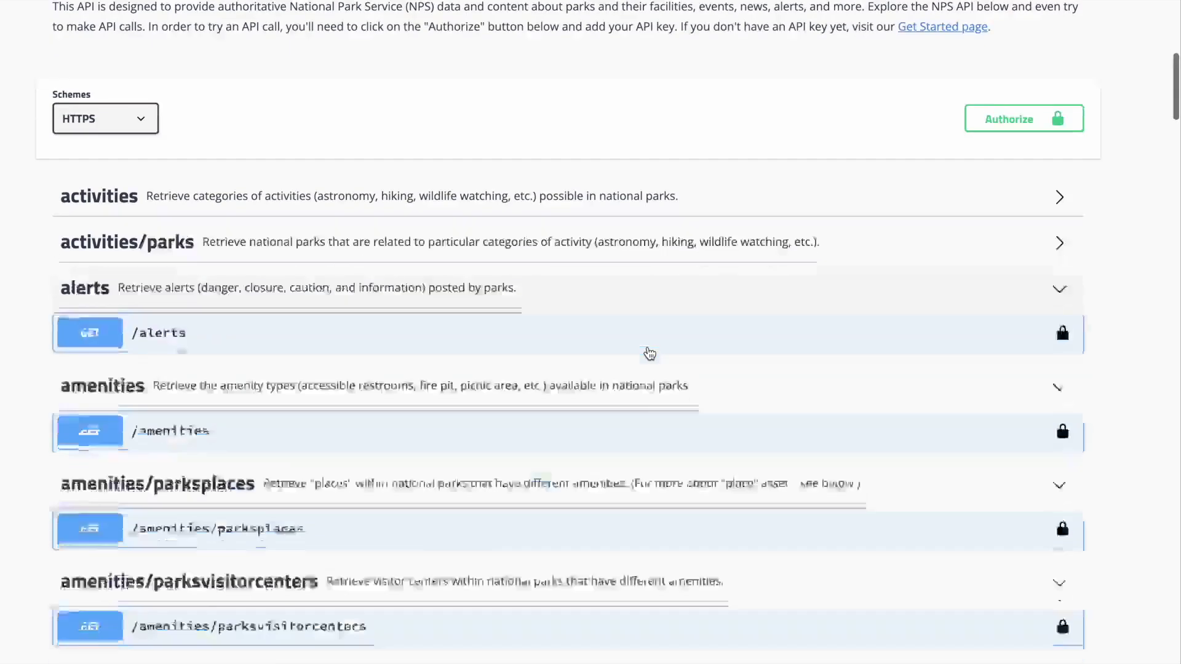
scroll(649, 352, "down", 4)
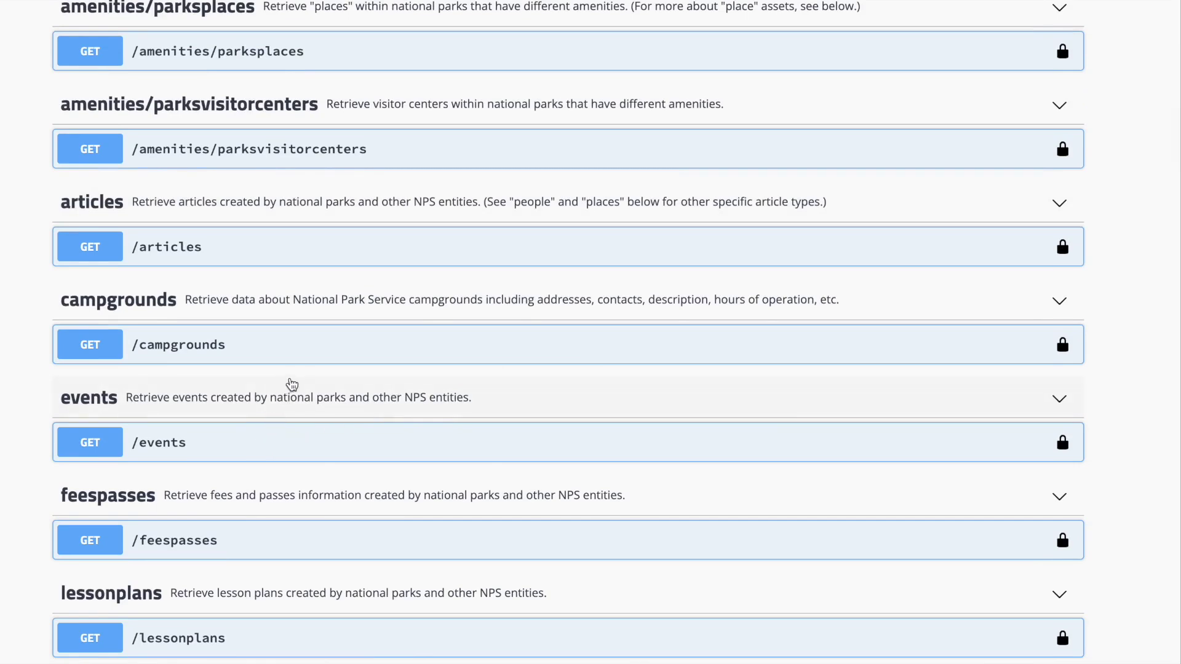
scroll(298, 301, "up", 9)
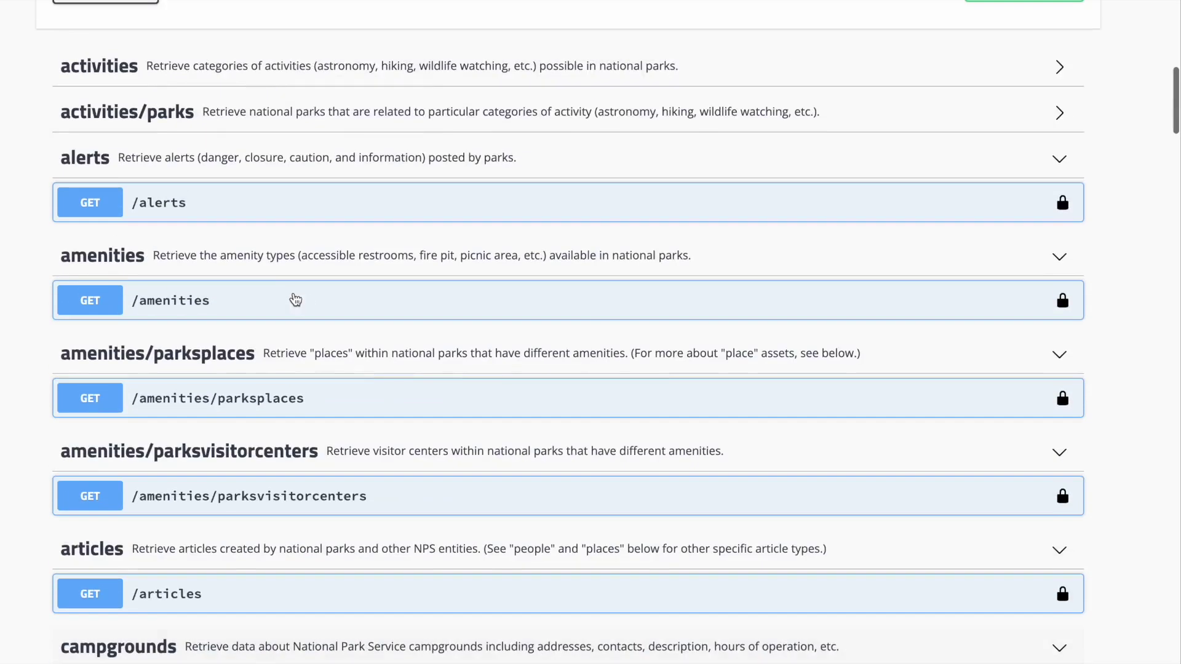
Open the NPS API's Get Started page and examine the sign-up form for an API key
scroll(207, 235, "up", 5)
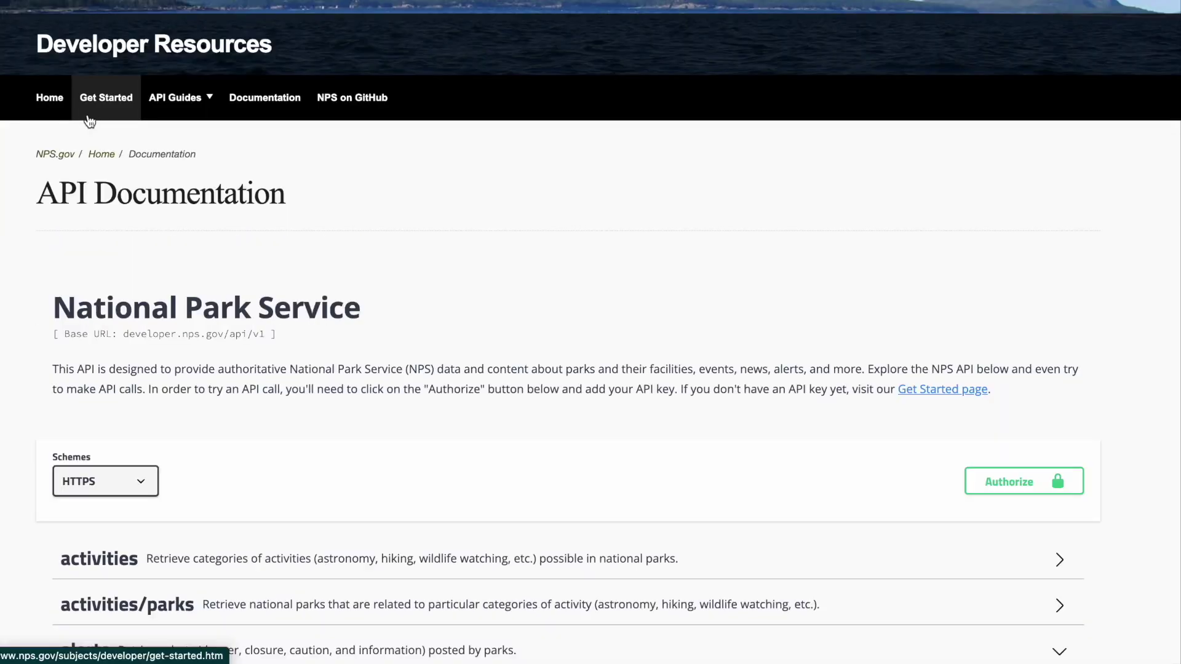
left_click(87, 119)
scroll(158, 317, "down", 6)
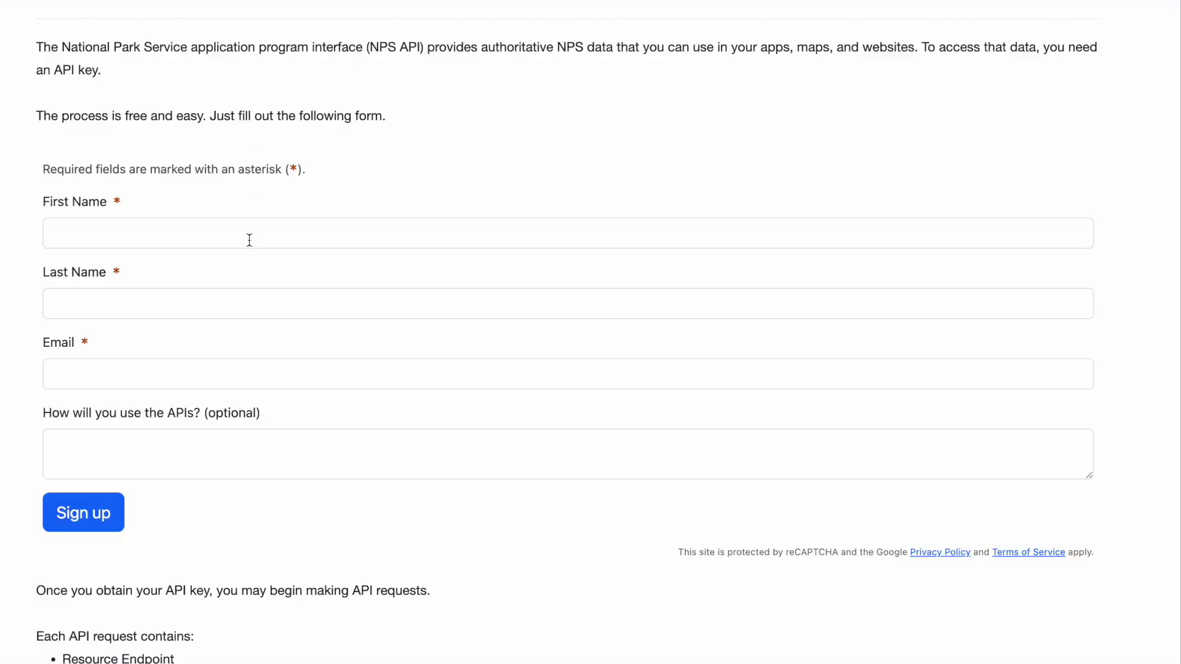
scroll(248, 240, "up", 5)
mouse_move(146, 238)
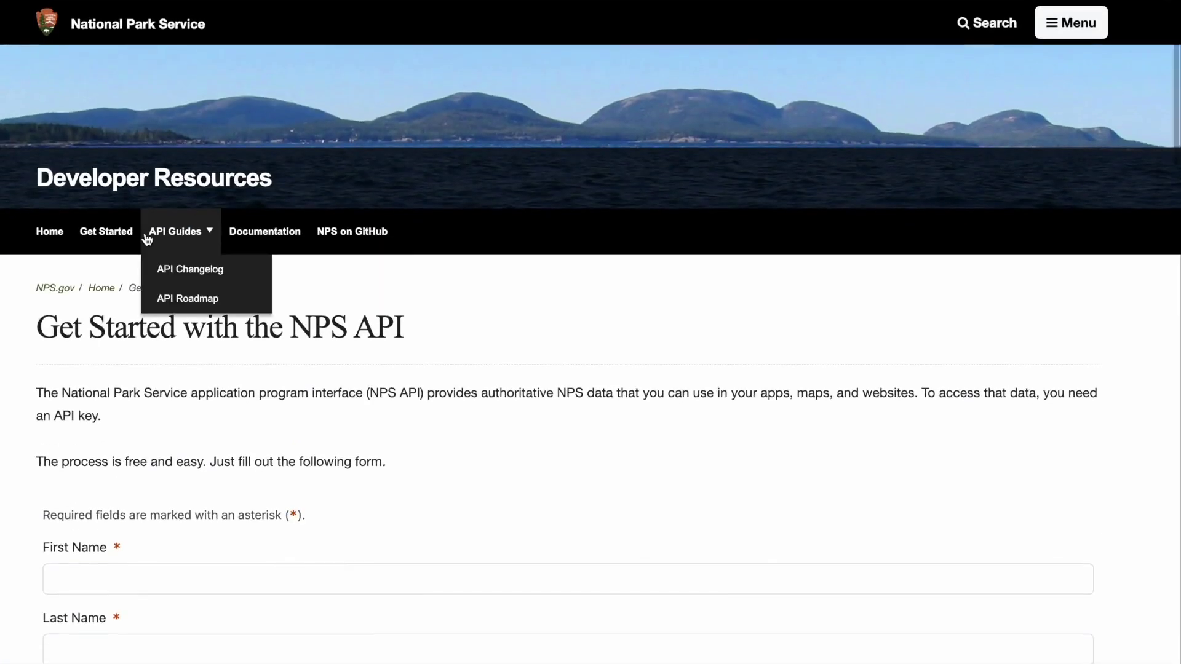
Return to the API documentation and examine the /activities endpoint's query parameters and example response
left_click(245, 232)
scroll(348, 391, "down", 8)
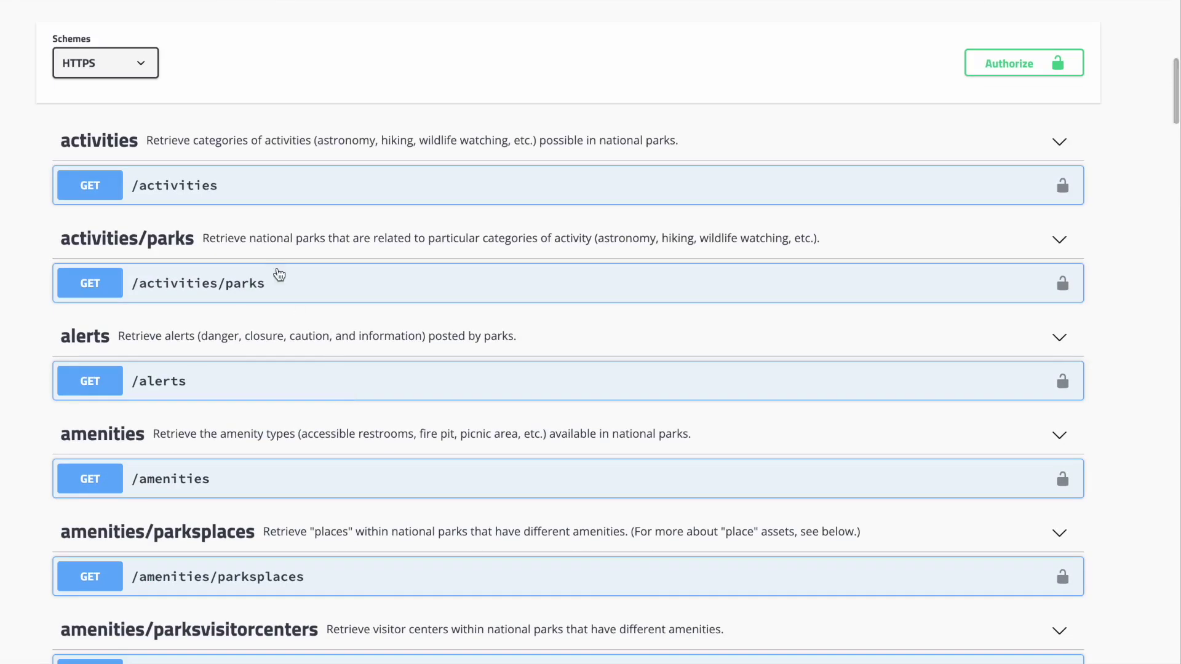
left_click(240, 185)
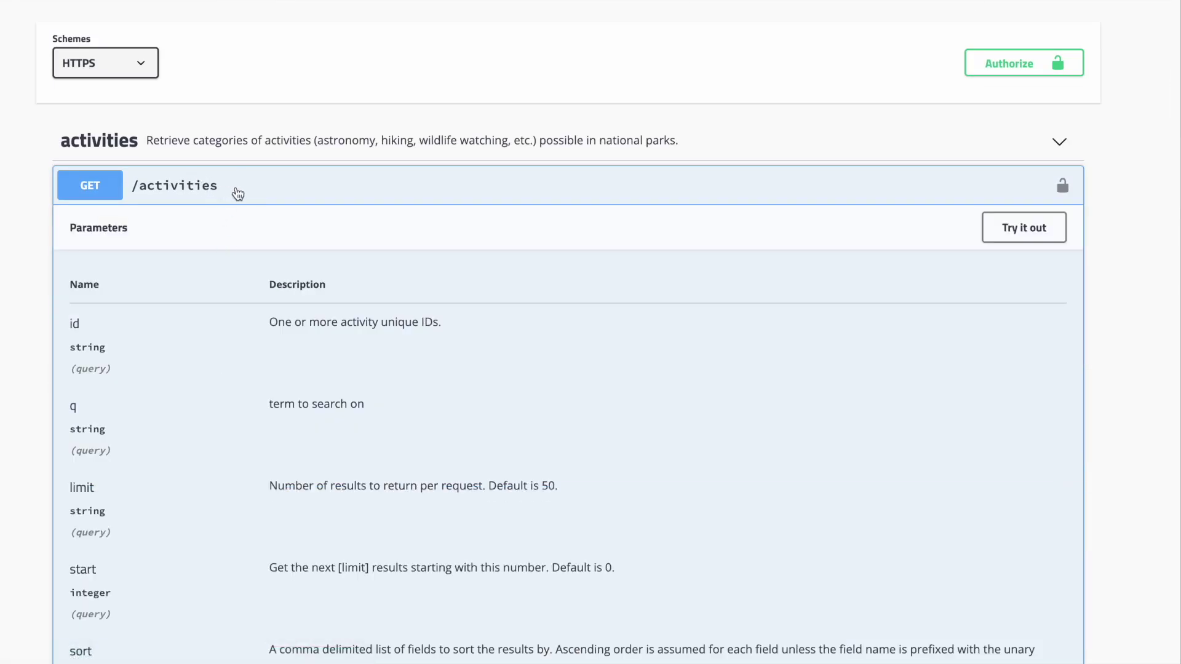
scroll(256, 277, "down", 9)
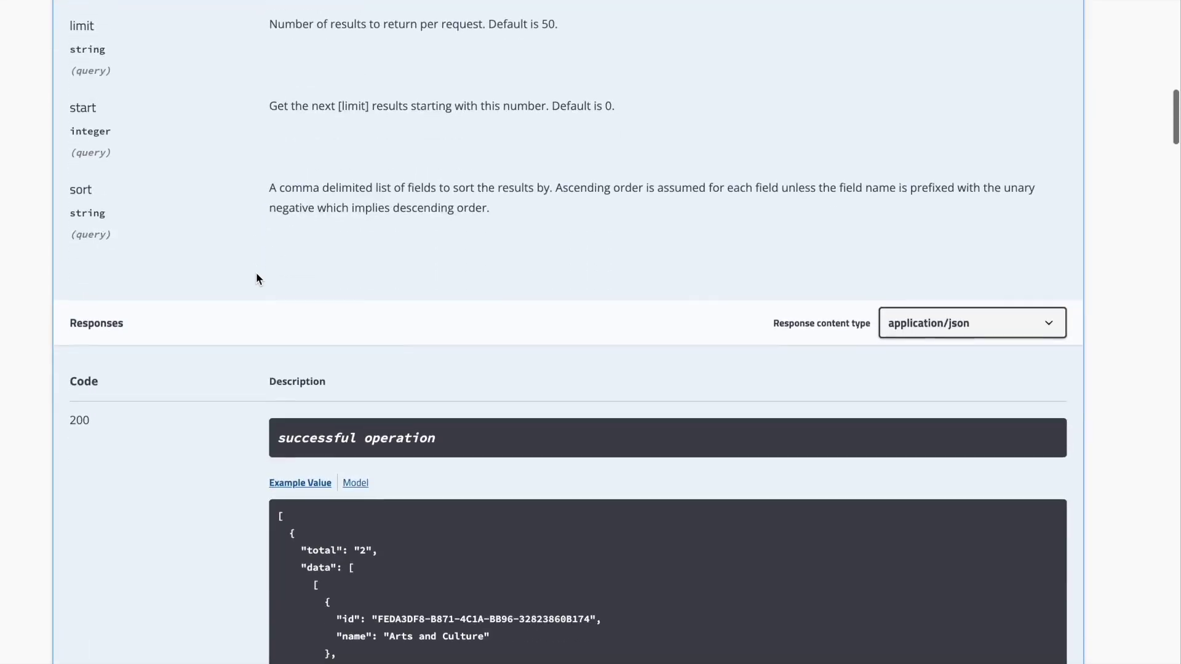
scroll(258, 301, "down", 5)
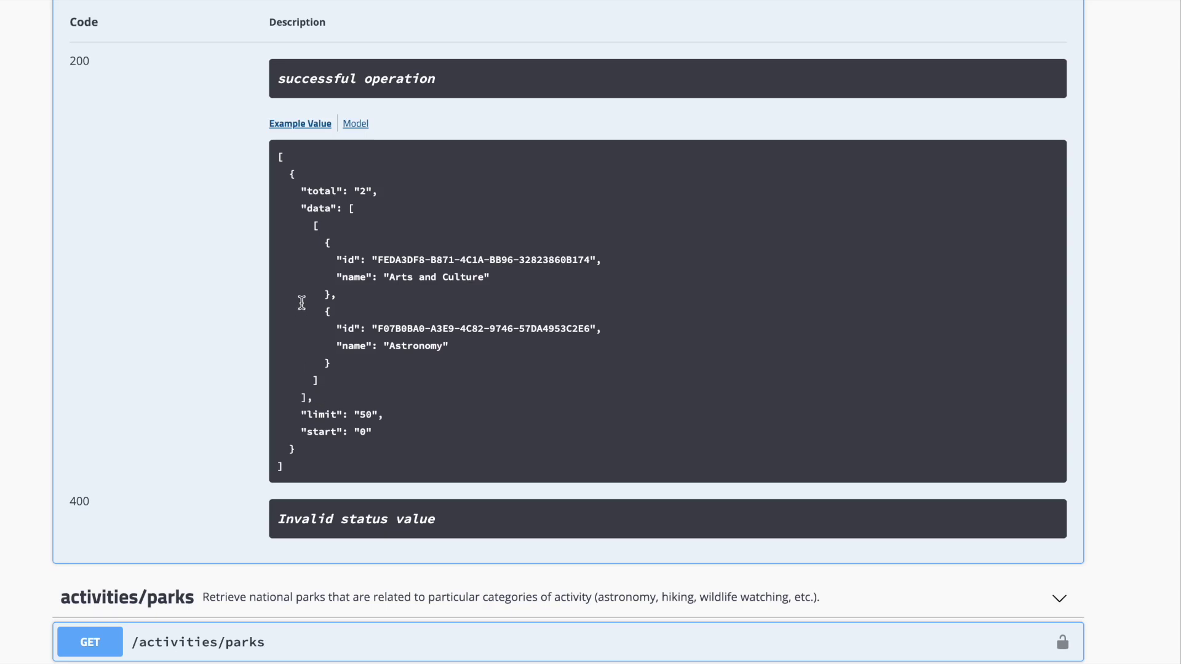
scroll(302, 302, "up", 8)
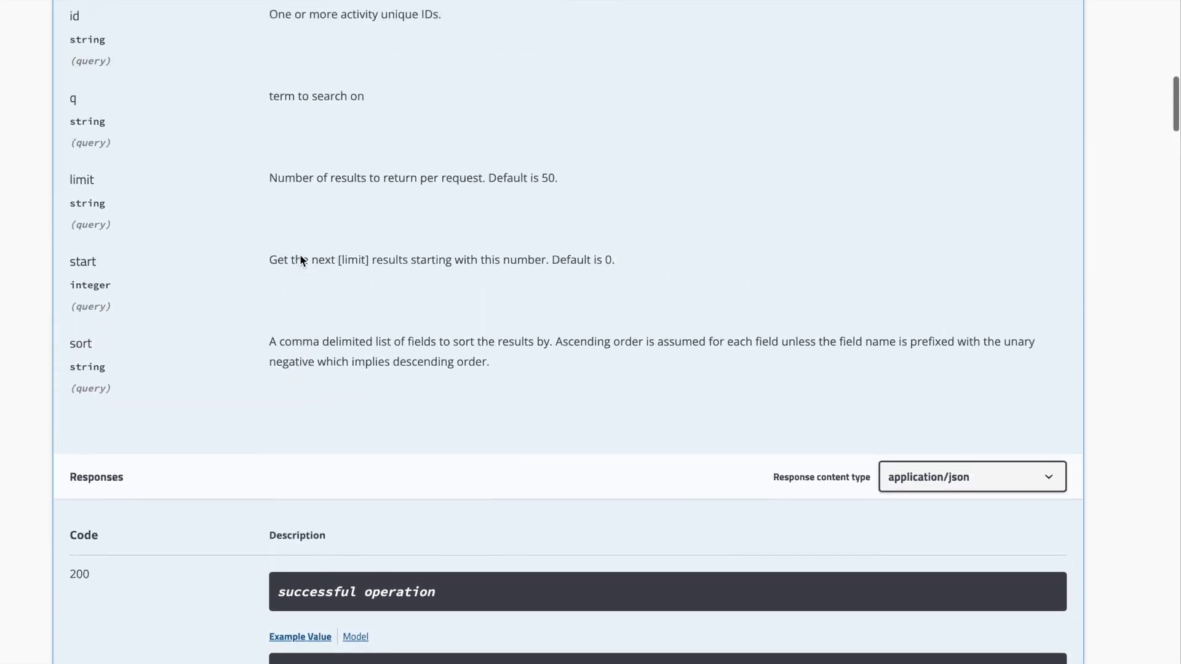
scroll(300, 260, "up", 3)
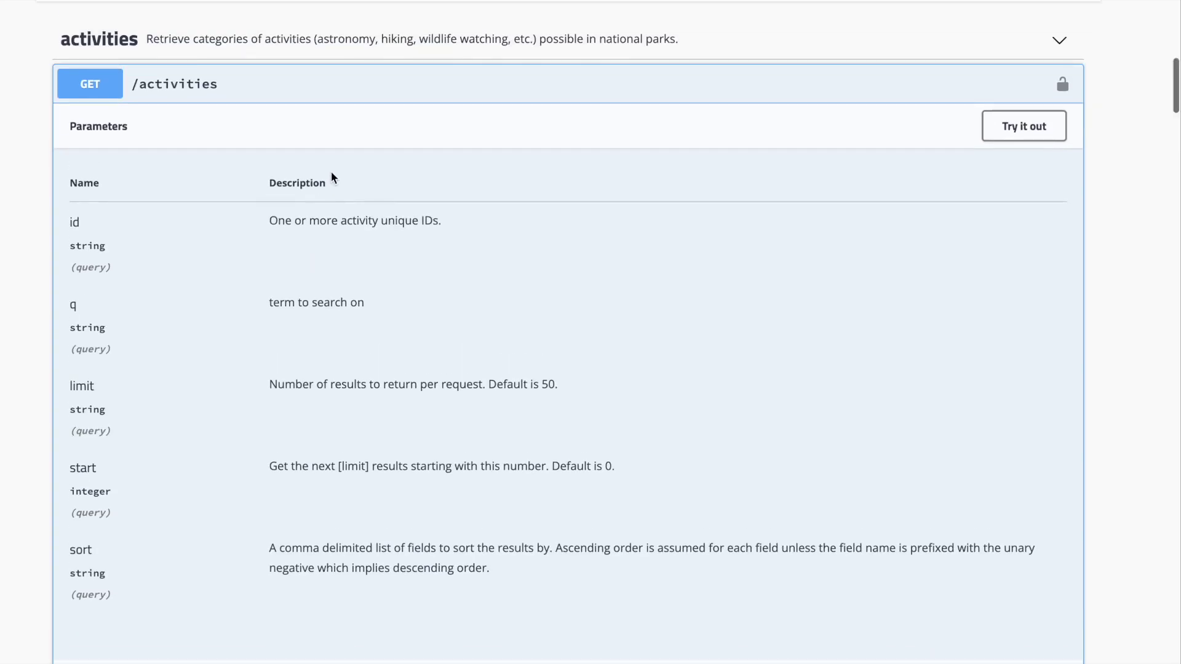
scroll(331, 178, "up", 2)
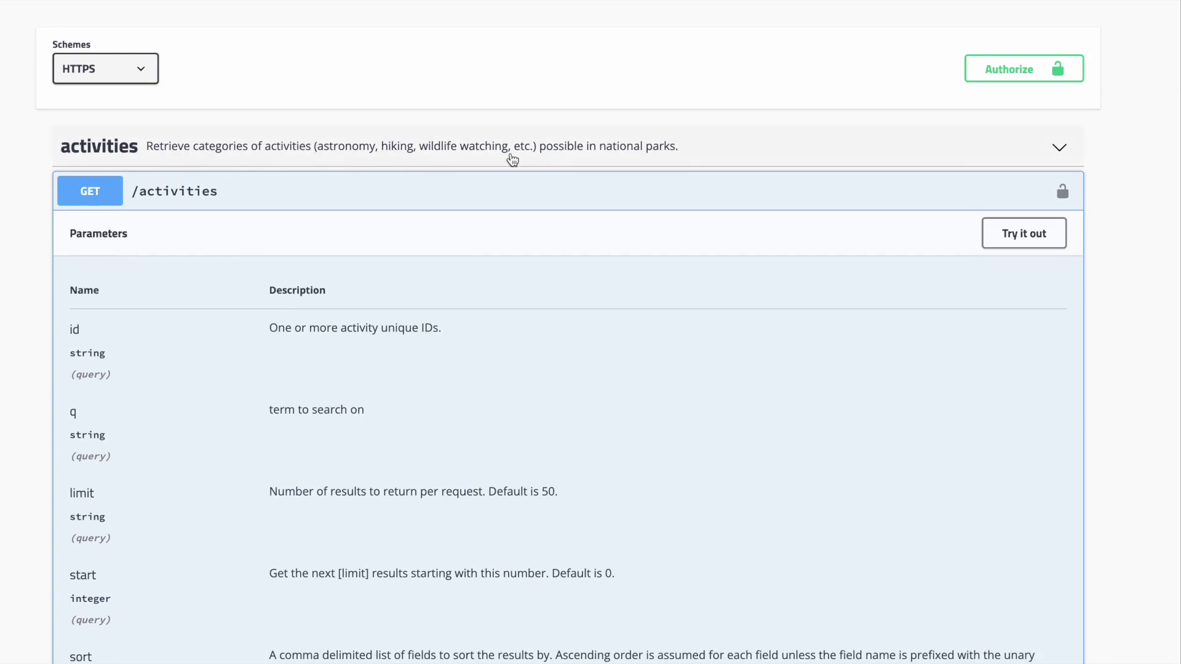
scroll(476, 296, "down", 15)
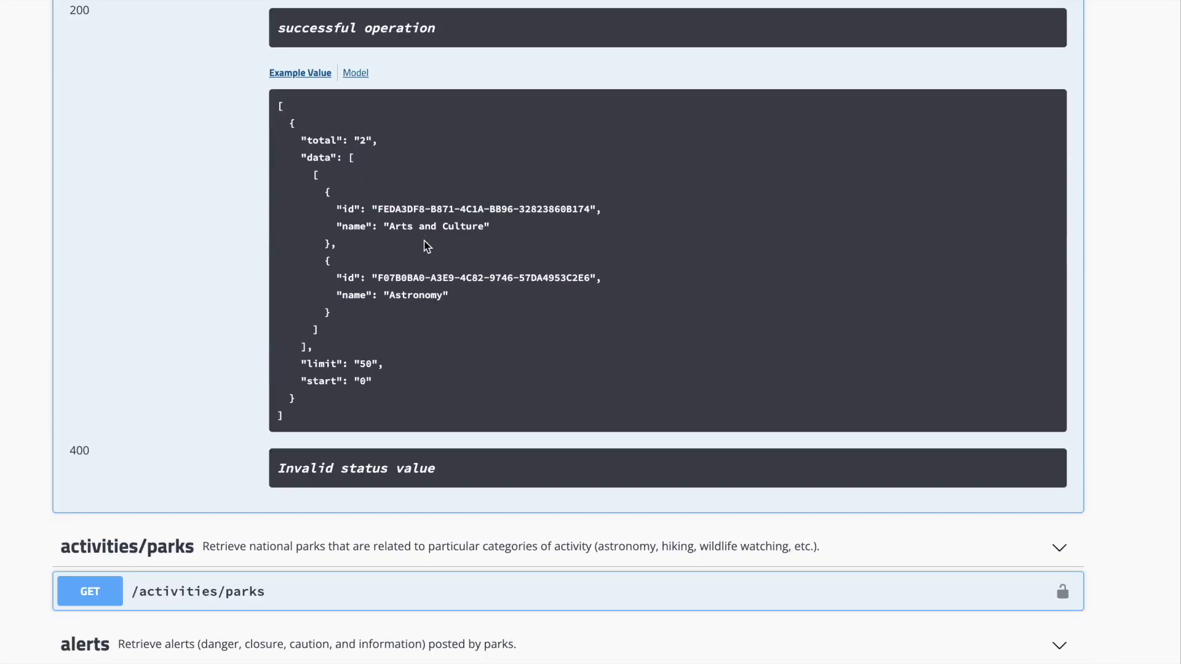
scroll(427, 246, "down", 5)
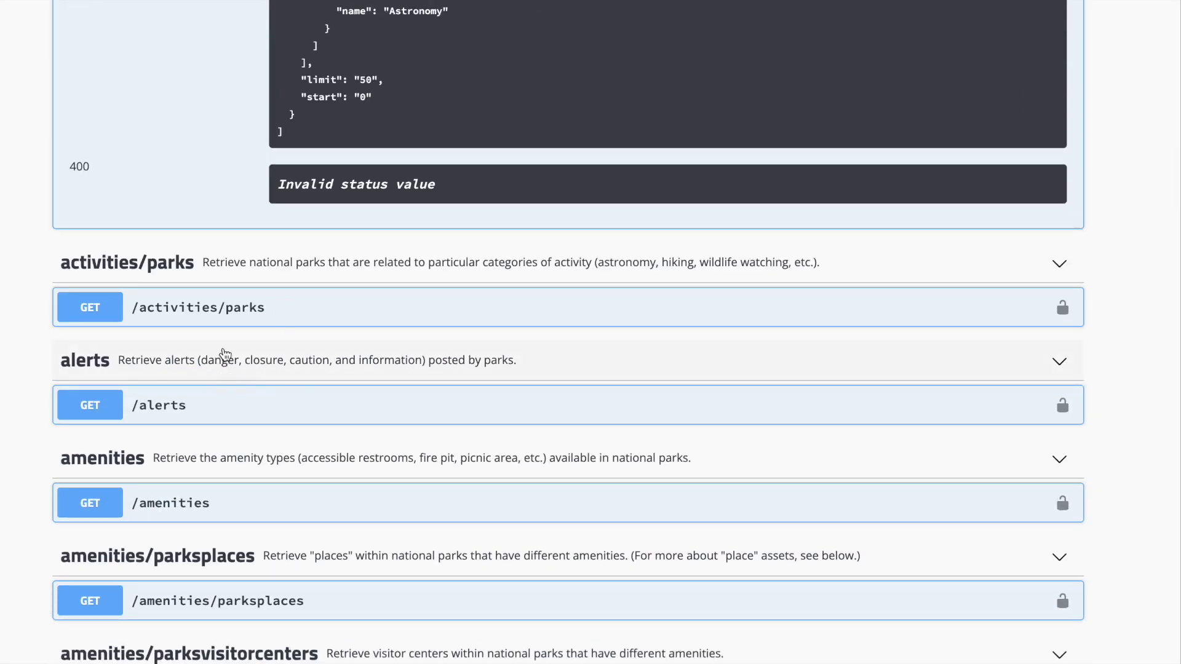
scroll(227, 351, "up", 20)
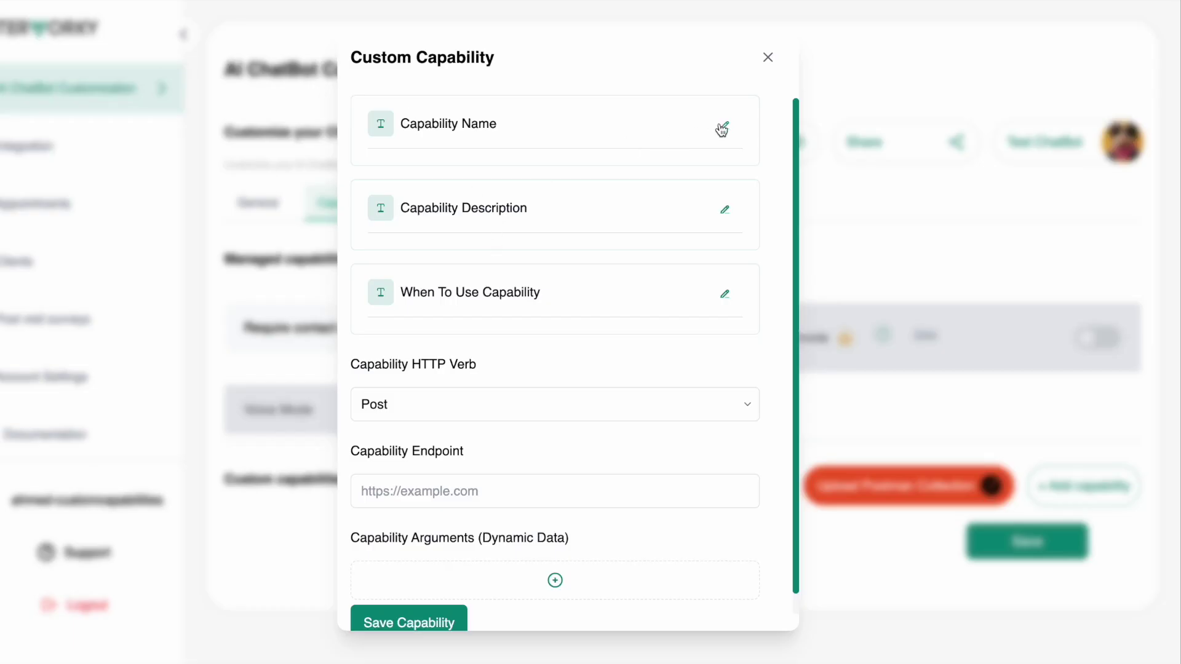
Name the new custom capability in Interworky GetActivities and save the name
left_click(723, 127)
left_click(785, 185)
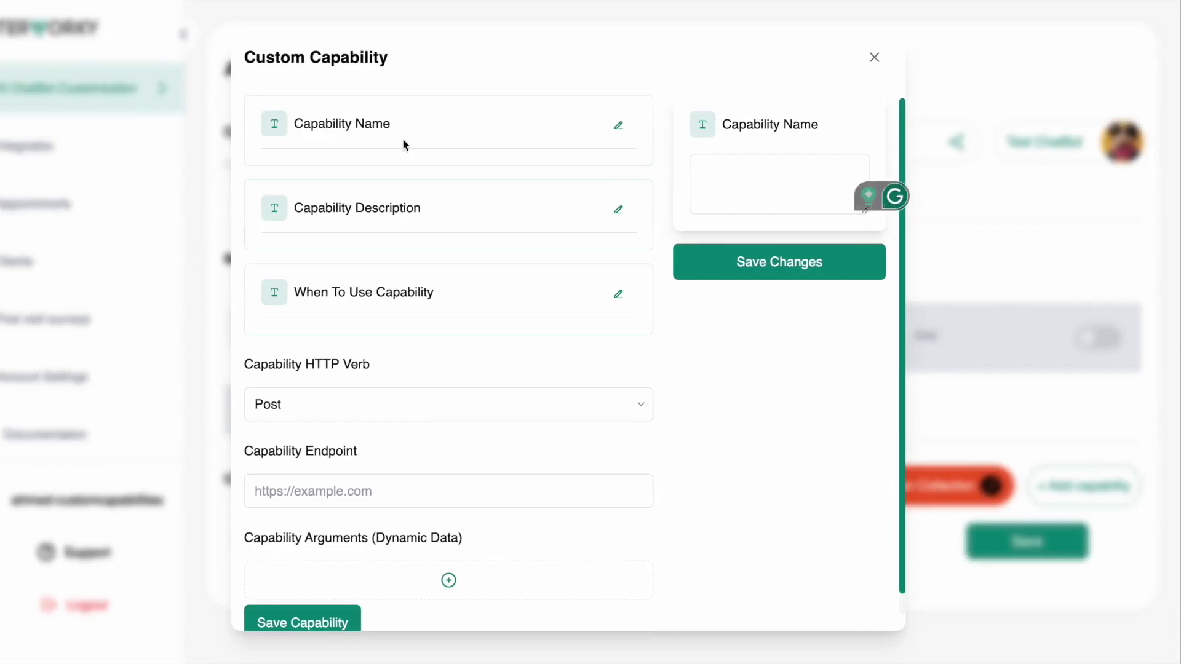
type("GetActivities")
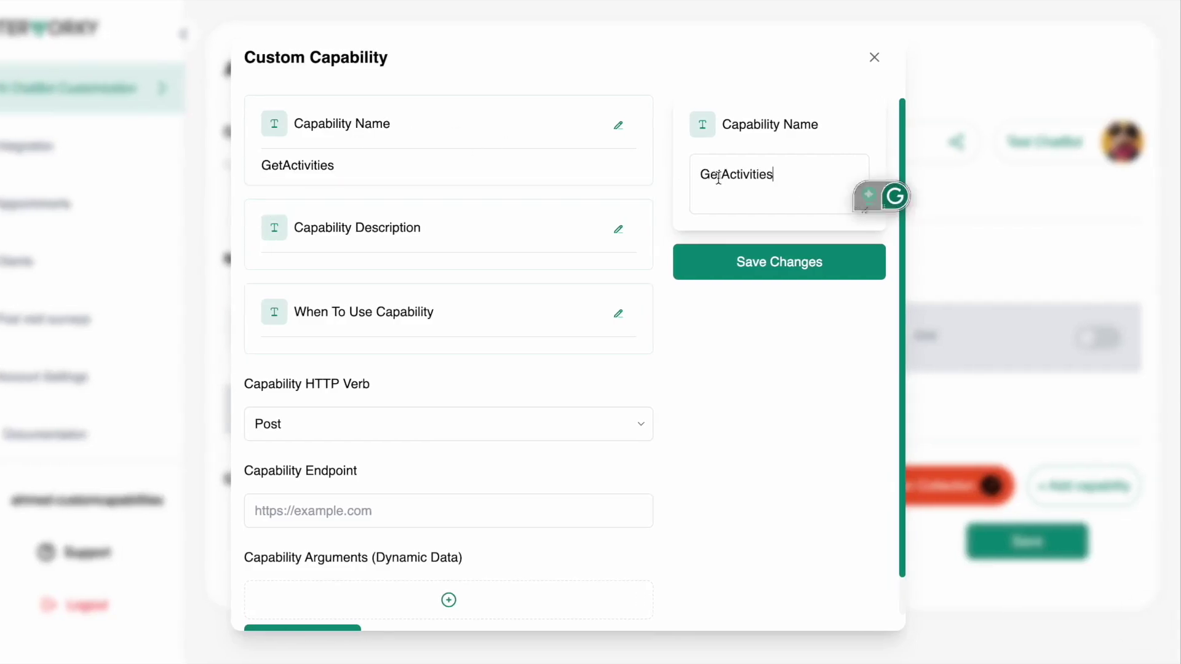
left_click(759, 263)
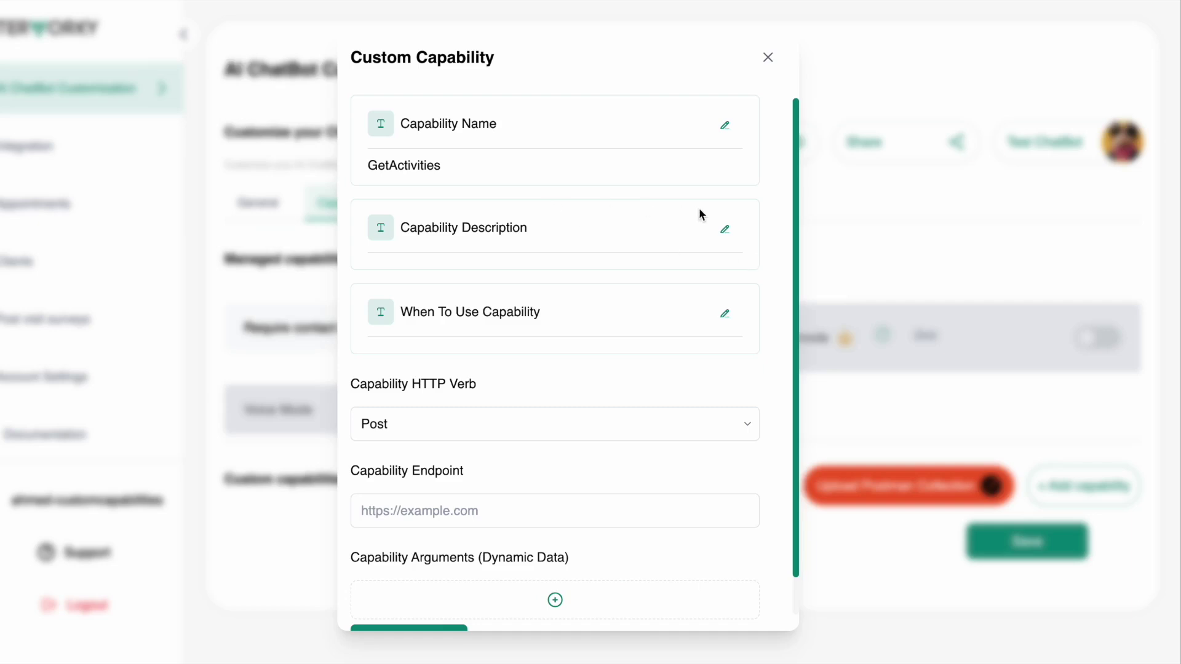
Copy the activities group's summary sentence from the NPS API documentation into the capability description in Interworky
left_click(725, 232)
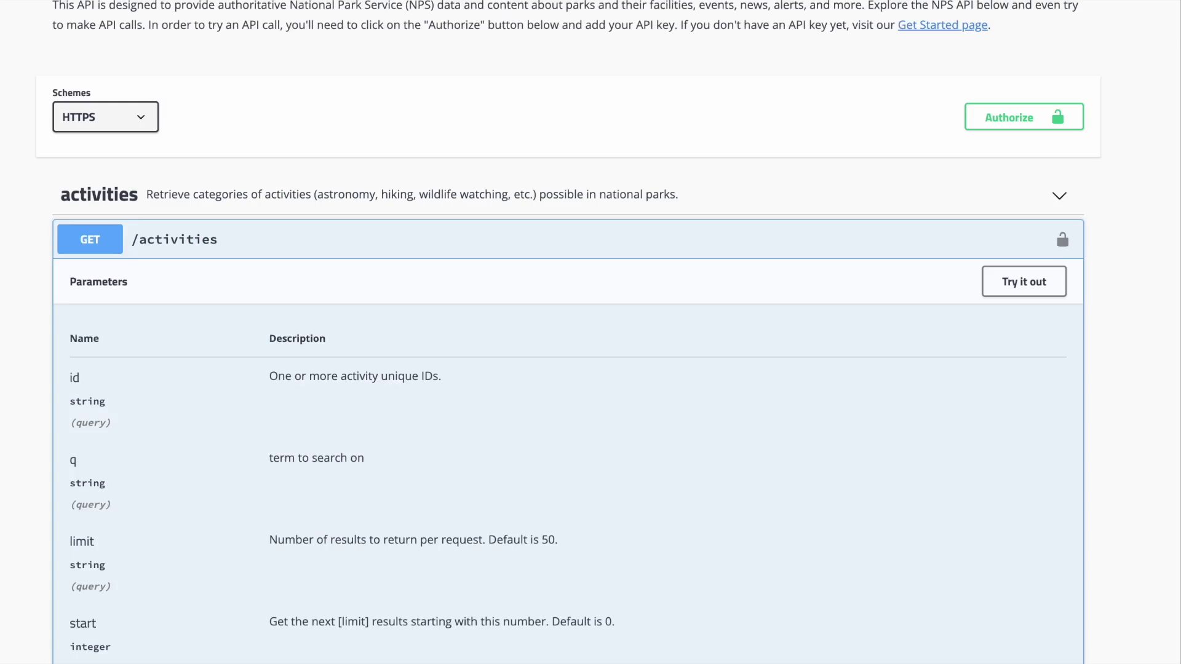
scroll(390, 216, "down", 1)
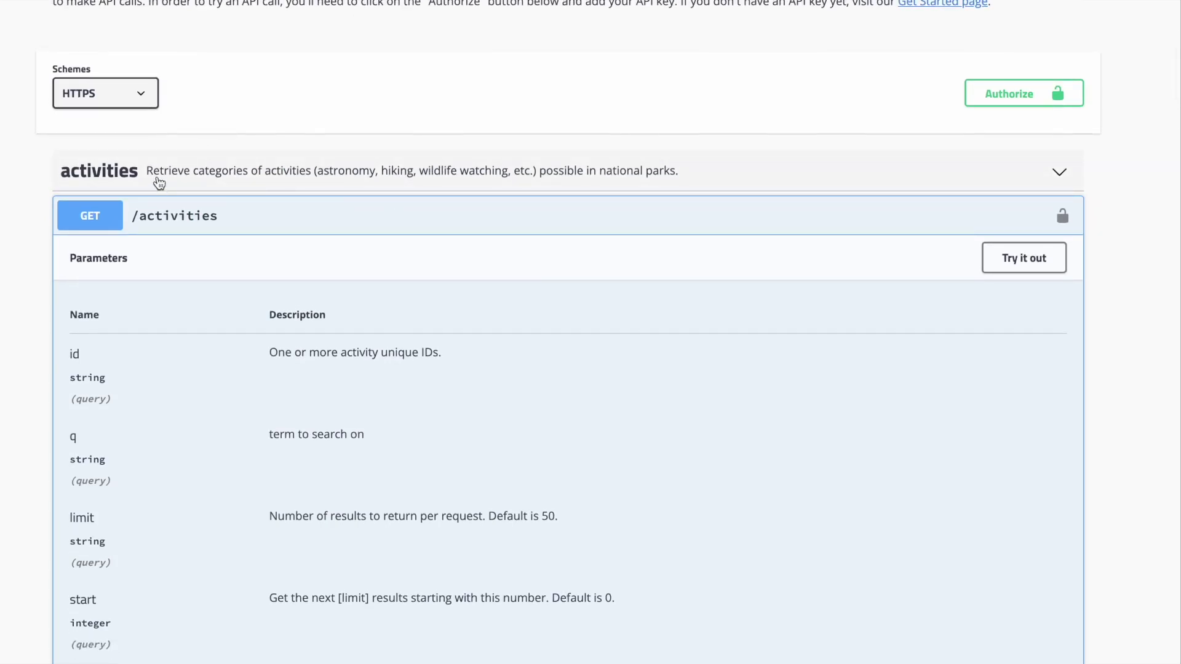
left_click_drag(146, 172, 688, 177)
key("super+c")
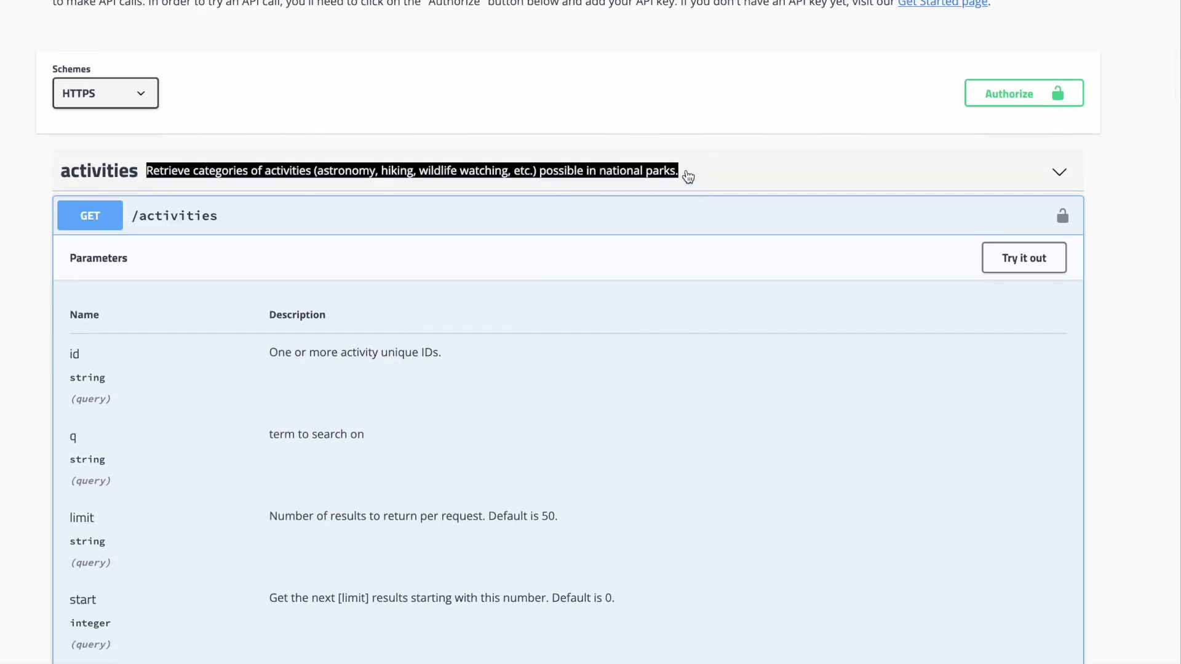
left_click(688, 178)
key("super+Tab")
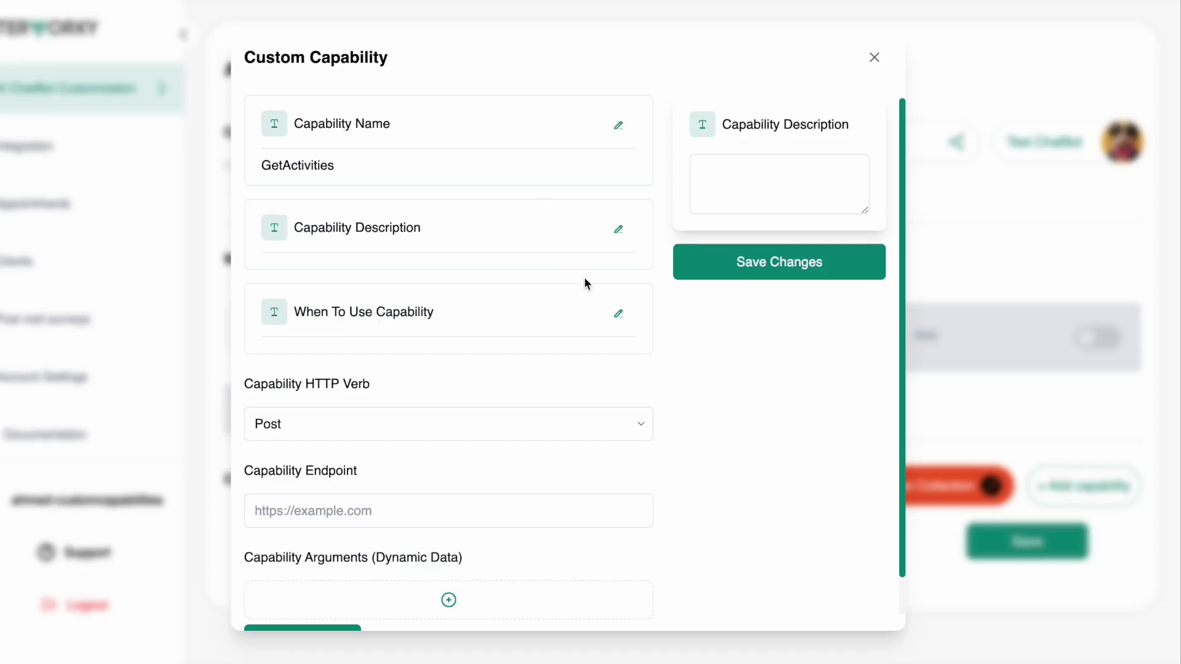
left_click(730, 190)
key("super+v")
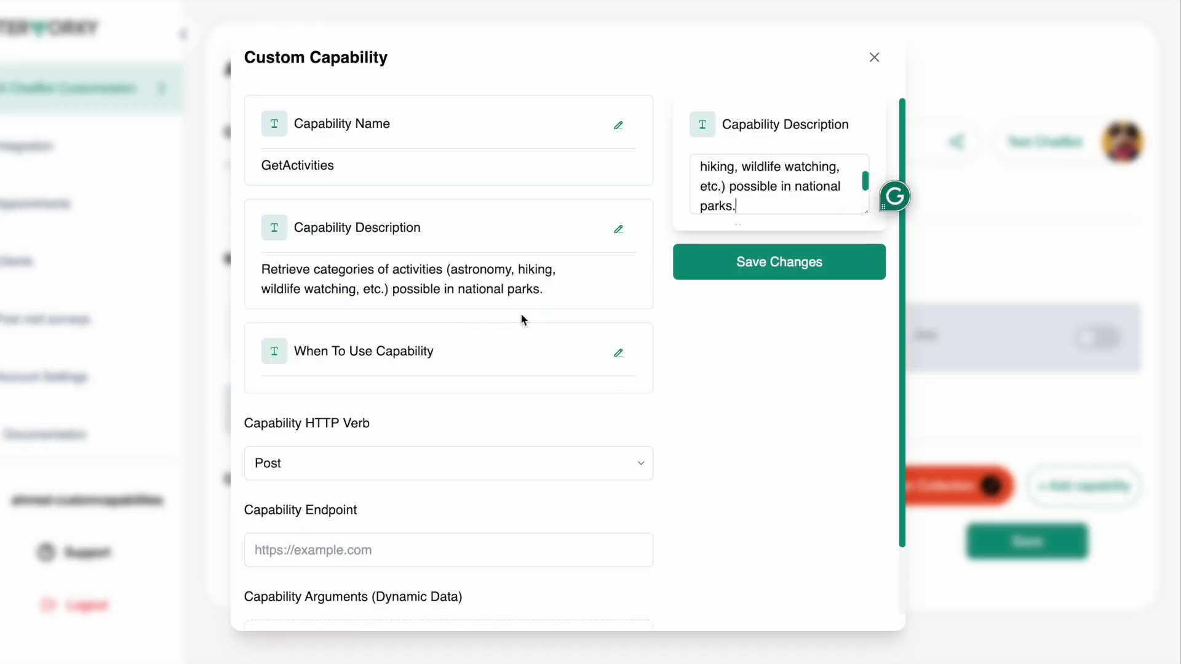
Set the When To Use instruction to "Use to get the activities from the API" and save the change
left_click(619, 355)
left_click(741, 192)
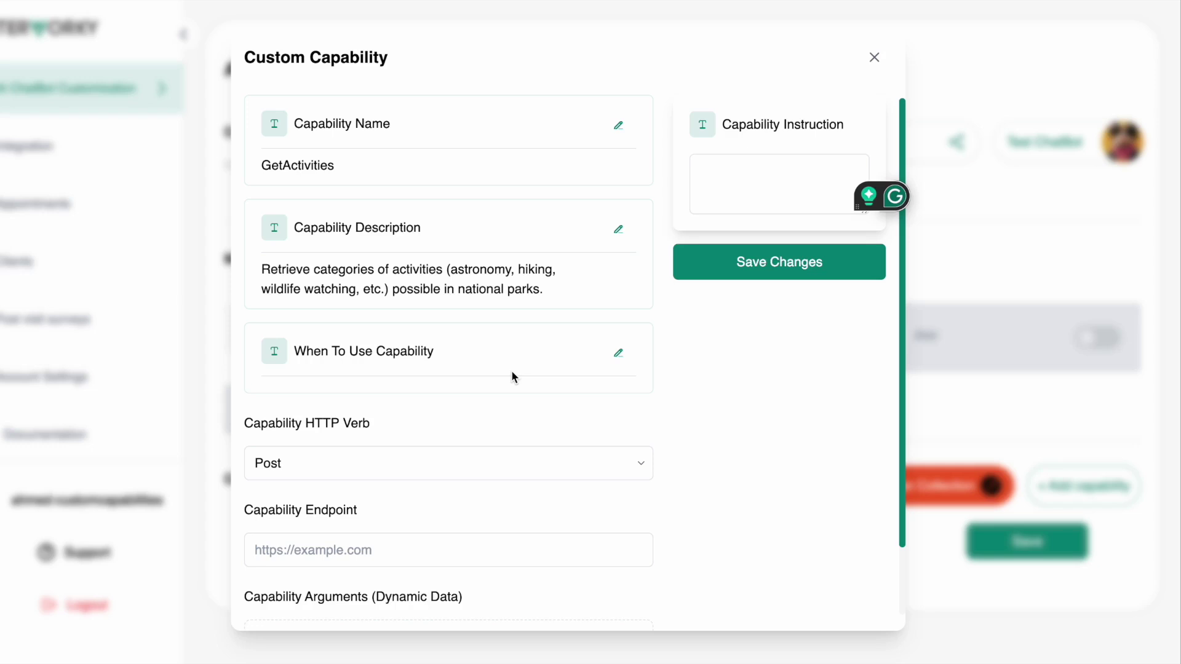
type("Use to get the activities from the API")
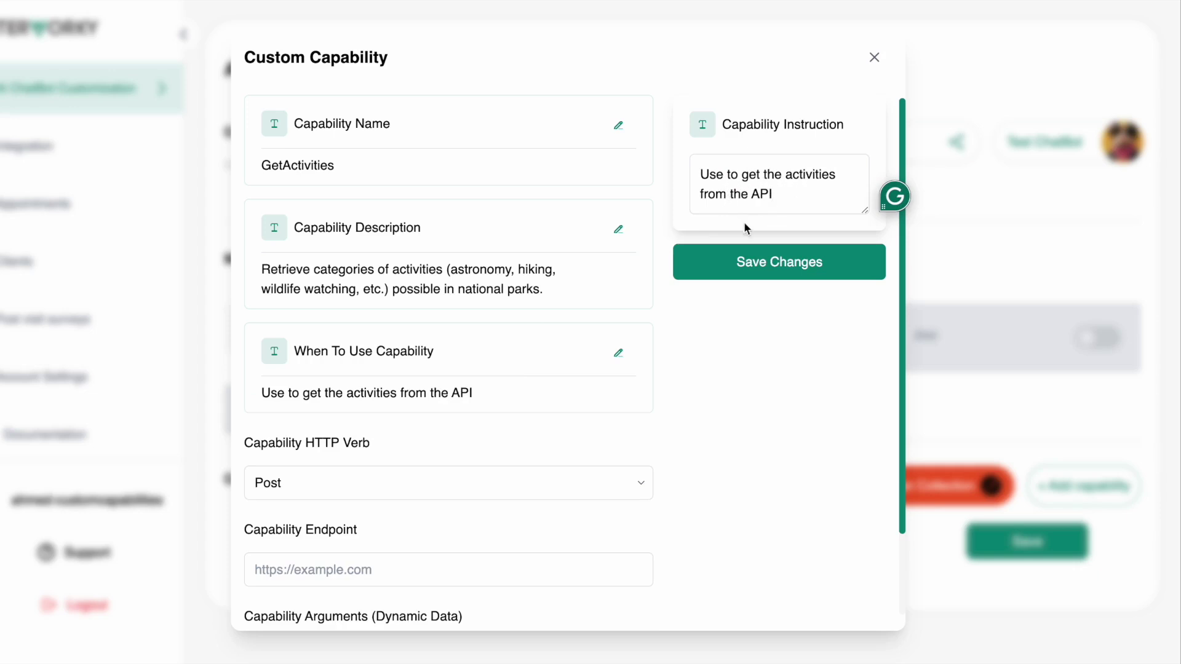
left_click(738, 271)
Set the capability's HTTP verb to Get, matching the /activities endpoint in the API documentation
scroll(566, 351, "down", 2)
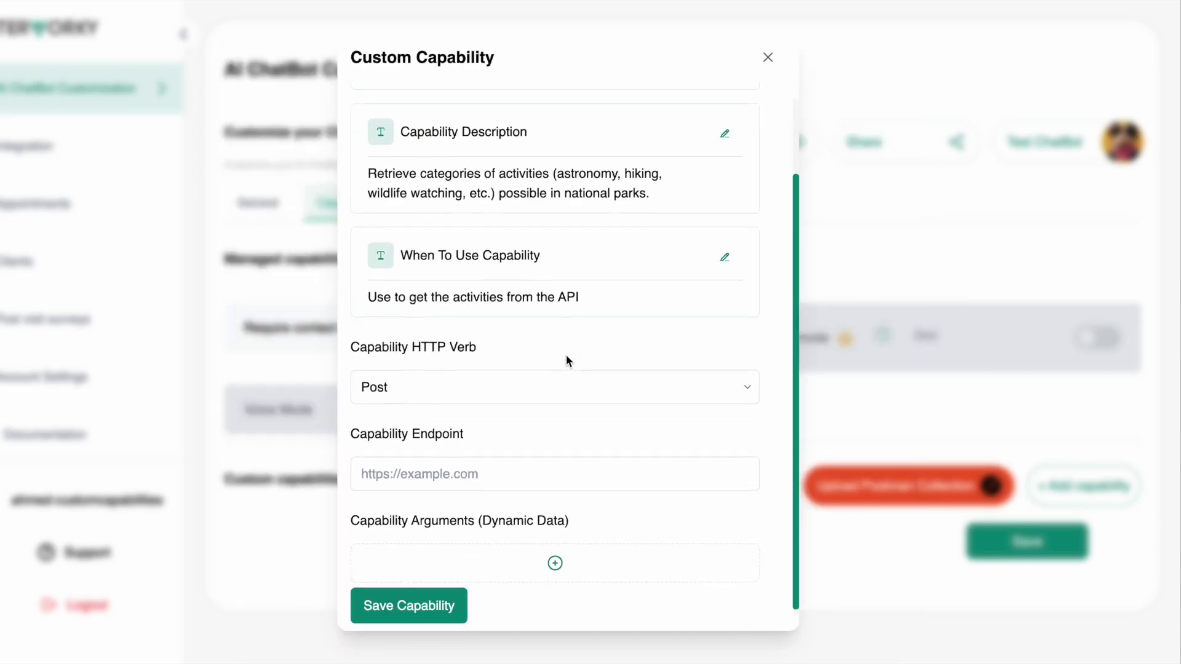
left_click(529, 385)
left_click(499, 393)
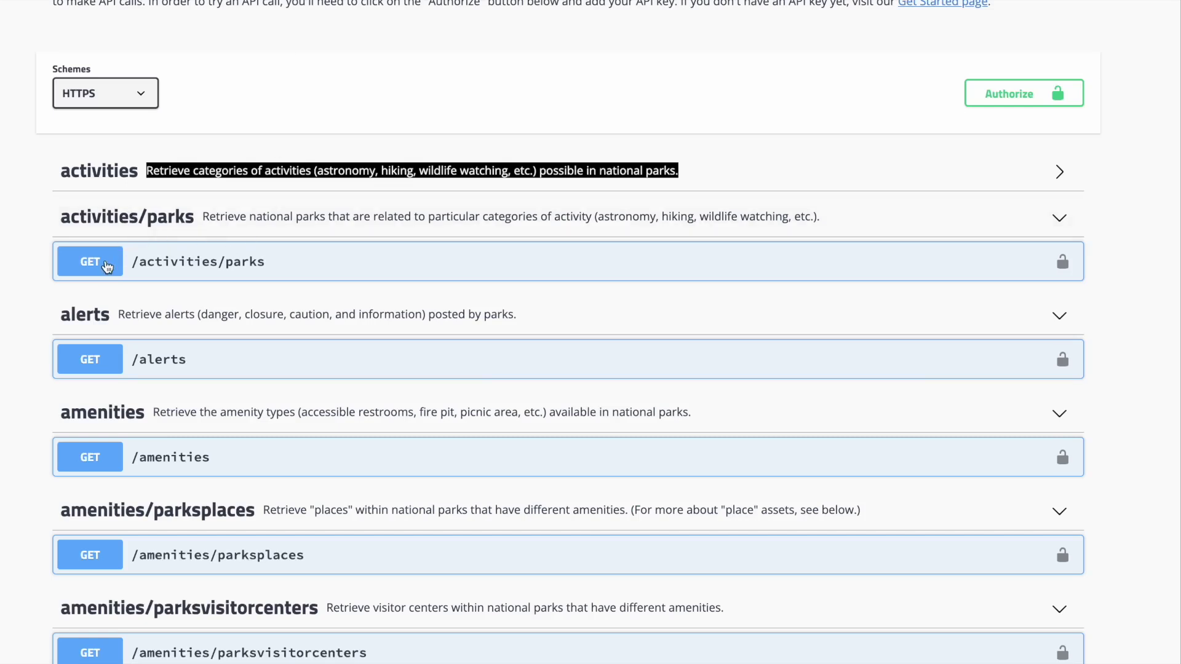
left_click(118, 179)
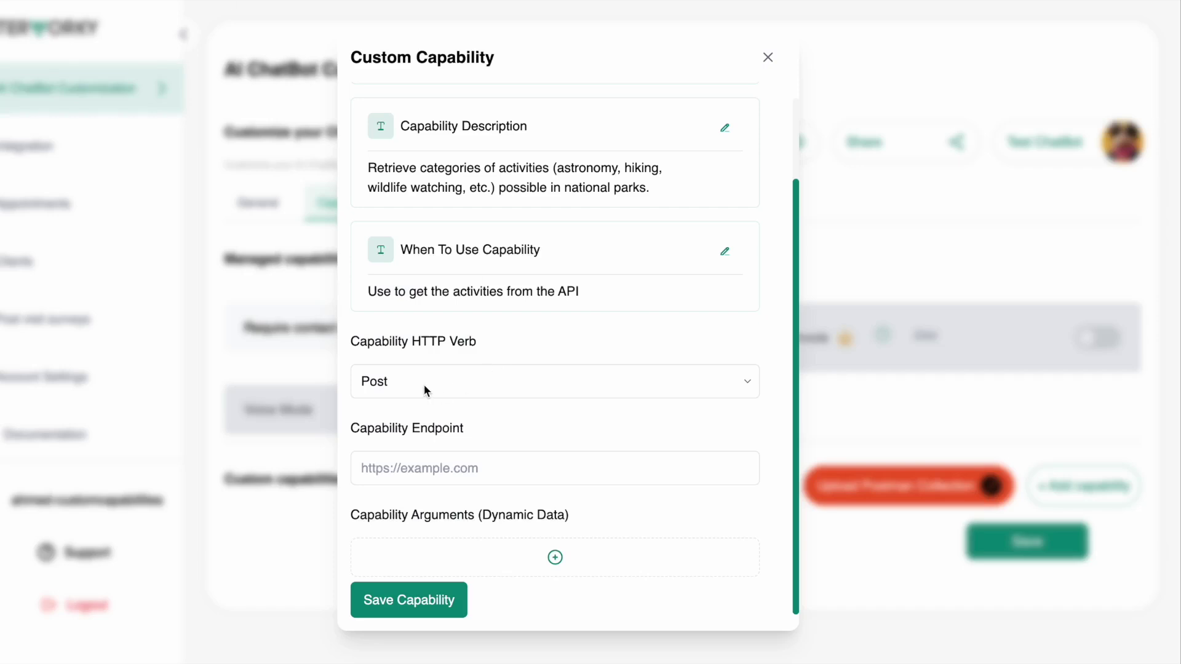
left_click(423, 389)
left_click(414, 362)
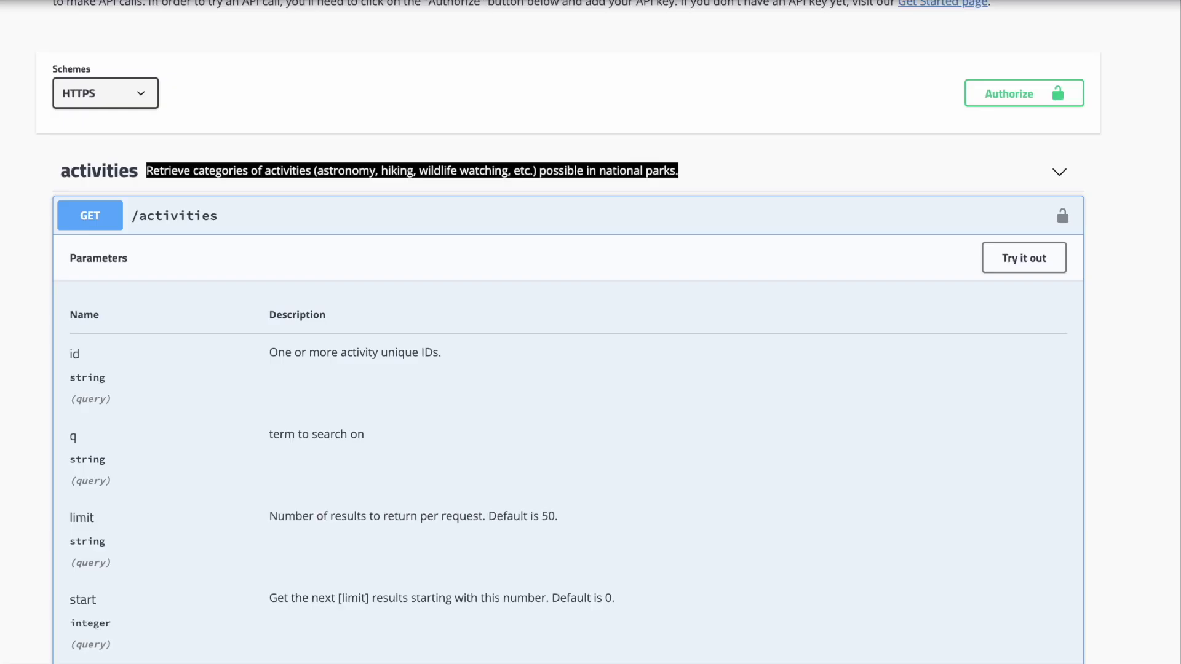
Execute a trial request on the /activities endpoint in the API documentation with the search term q set to hiking
scroll(298, 182, "down", 10)
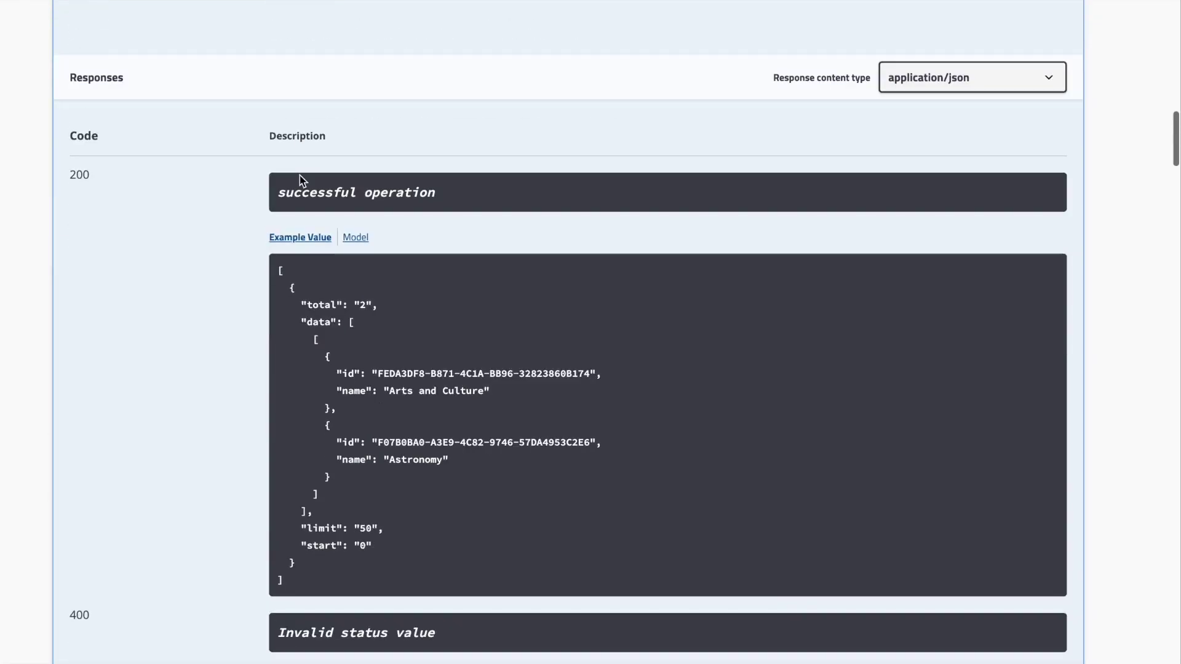
scroll(390, 311, "down", 7)
scroll(389, 311, "up", 10)
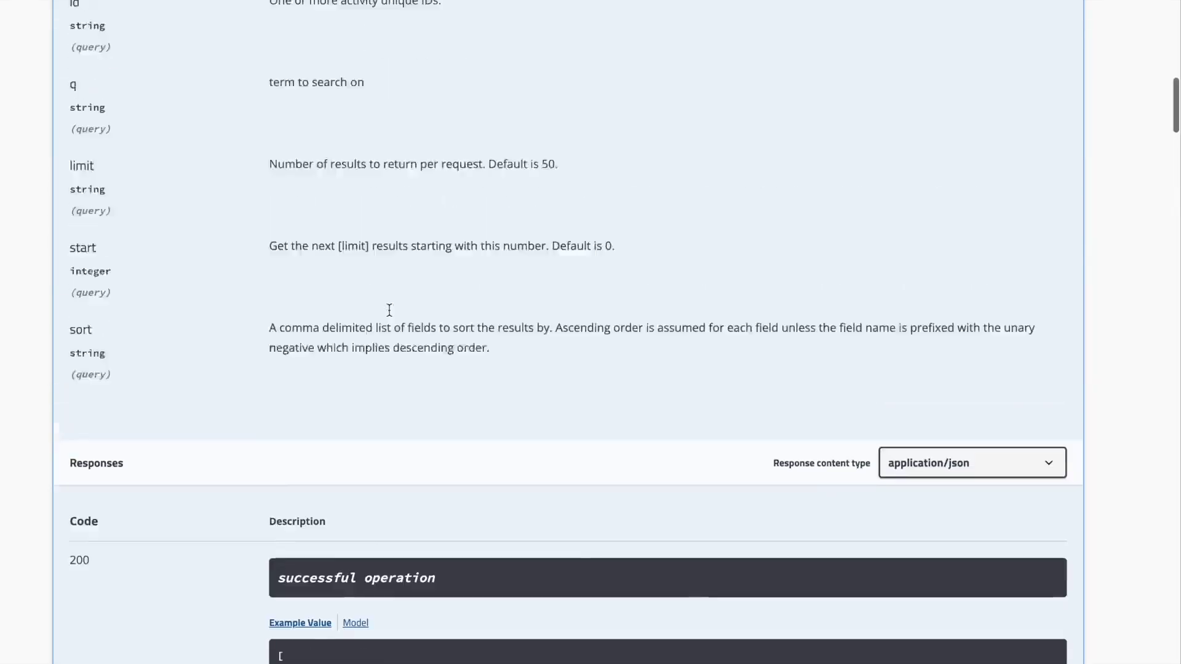
left_click(994, 138)
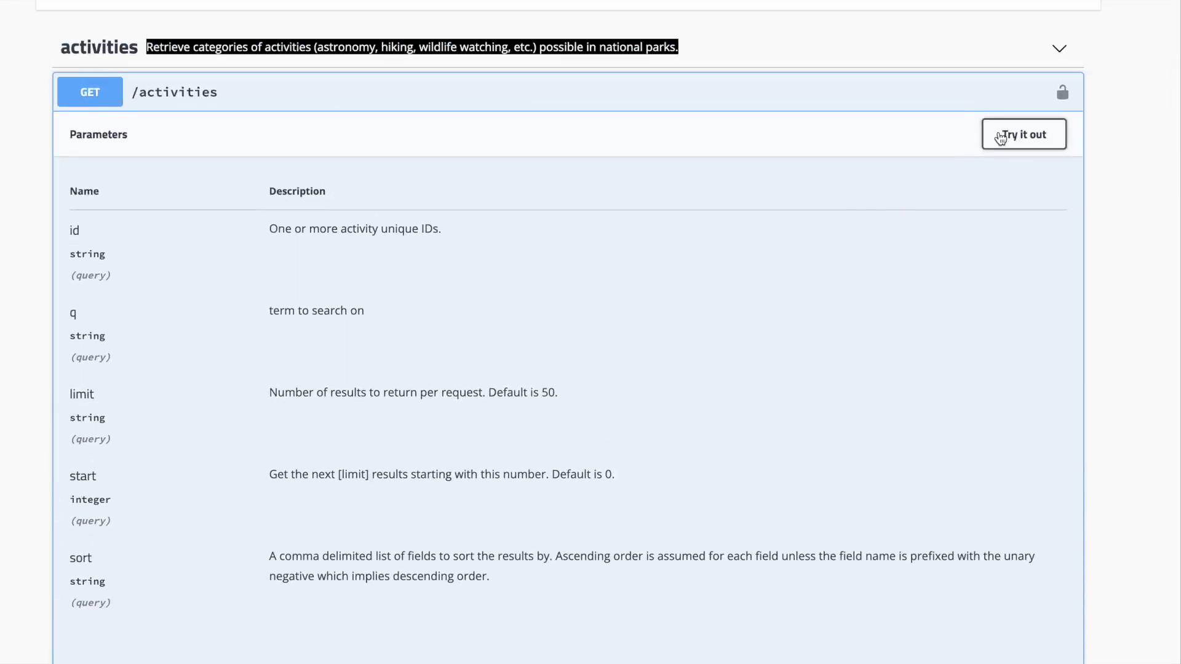
left_click(406, 343)
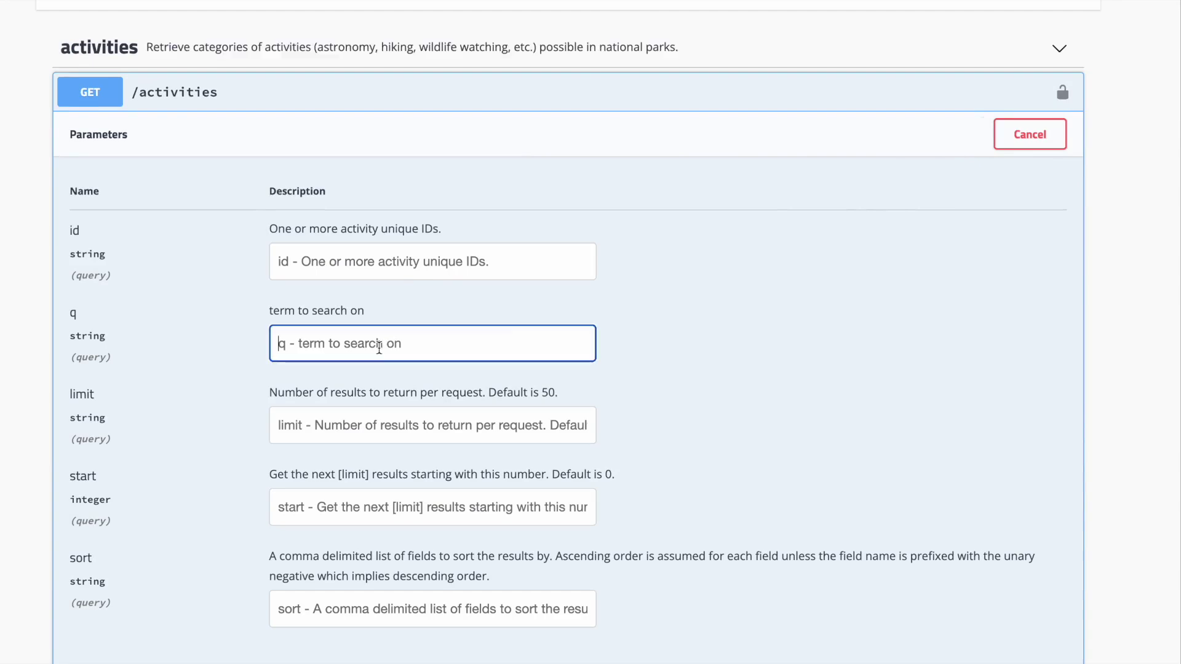
type("hiking")
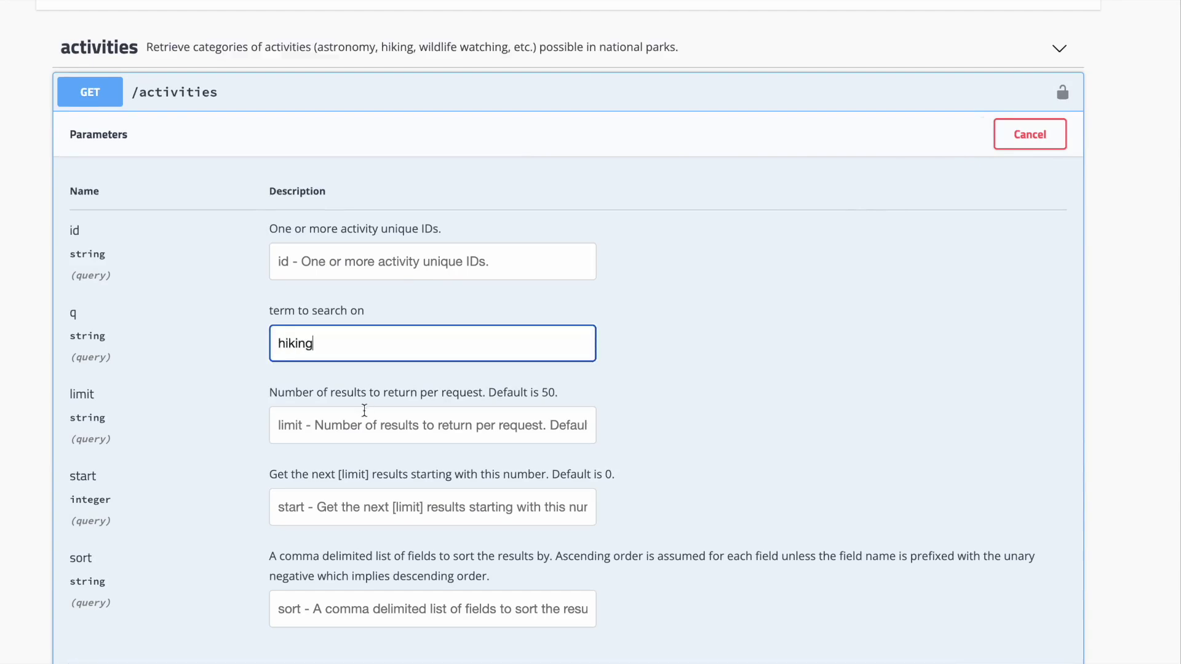
scroll(369, 412, "down", 5)
scroll(443, 237, "up", 5)
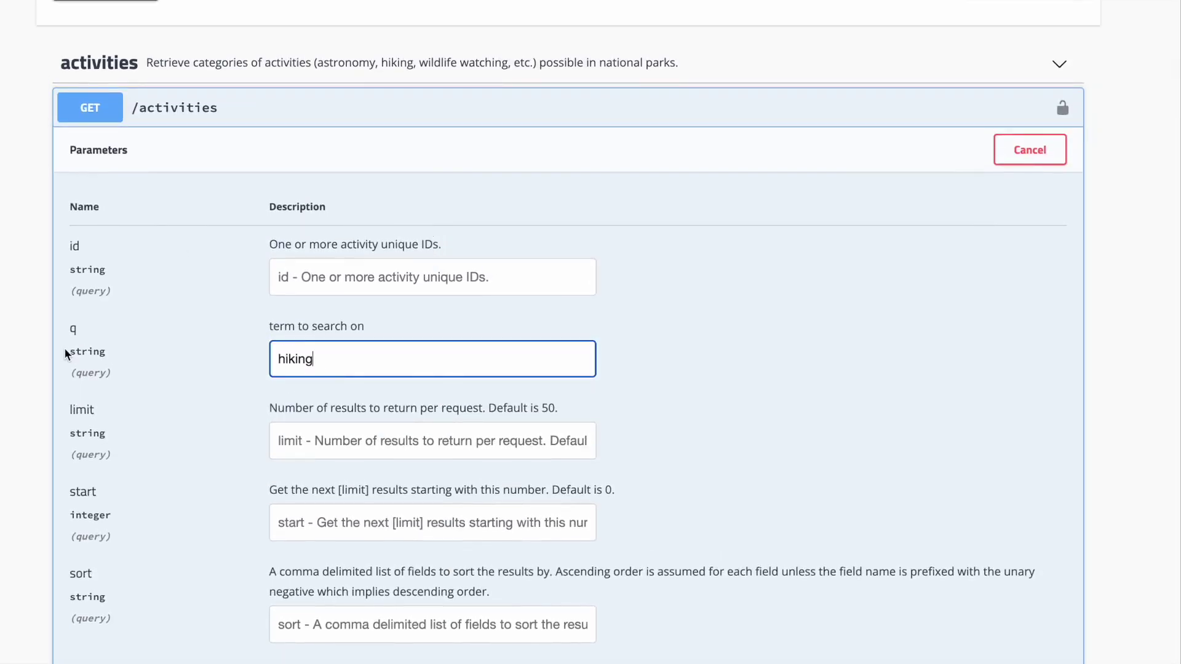
scroll(328, 398, "down", 5)
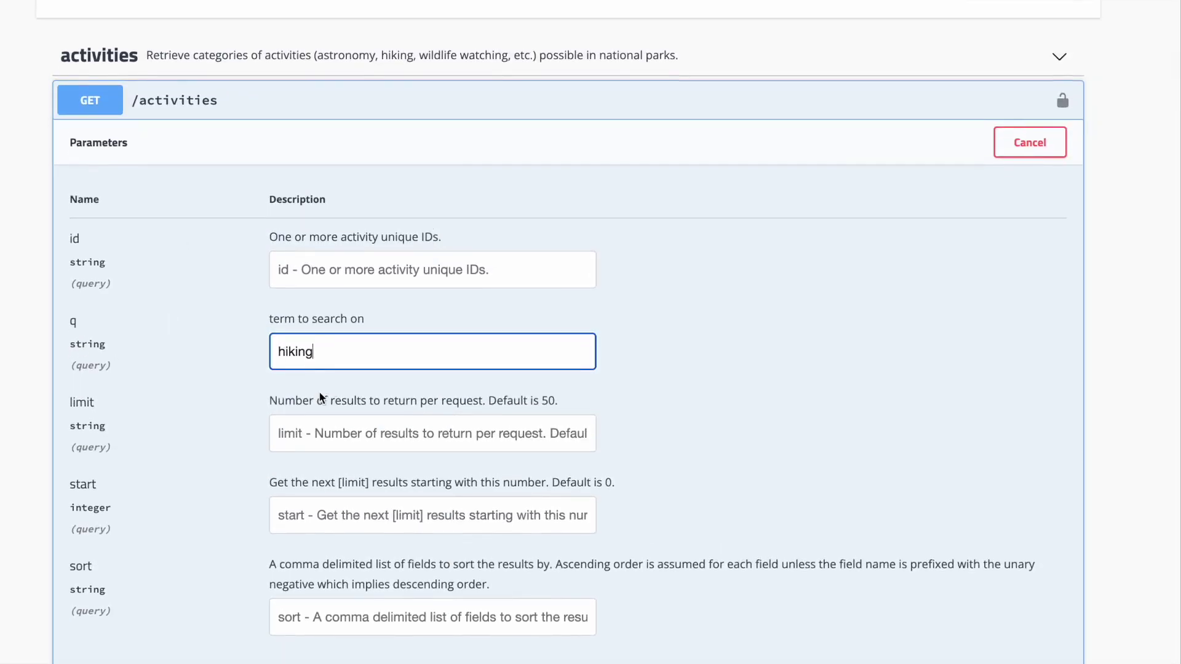
left_click(342, 311)
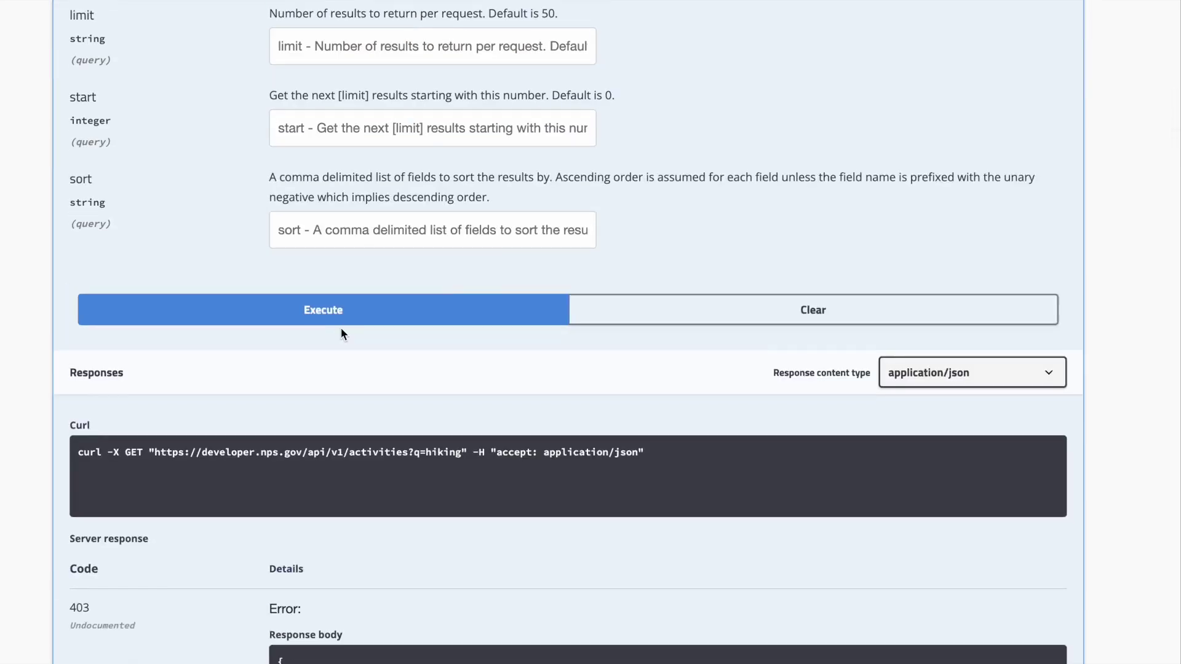
scroll(340, 330, "down", 1)
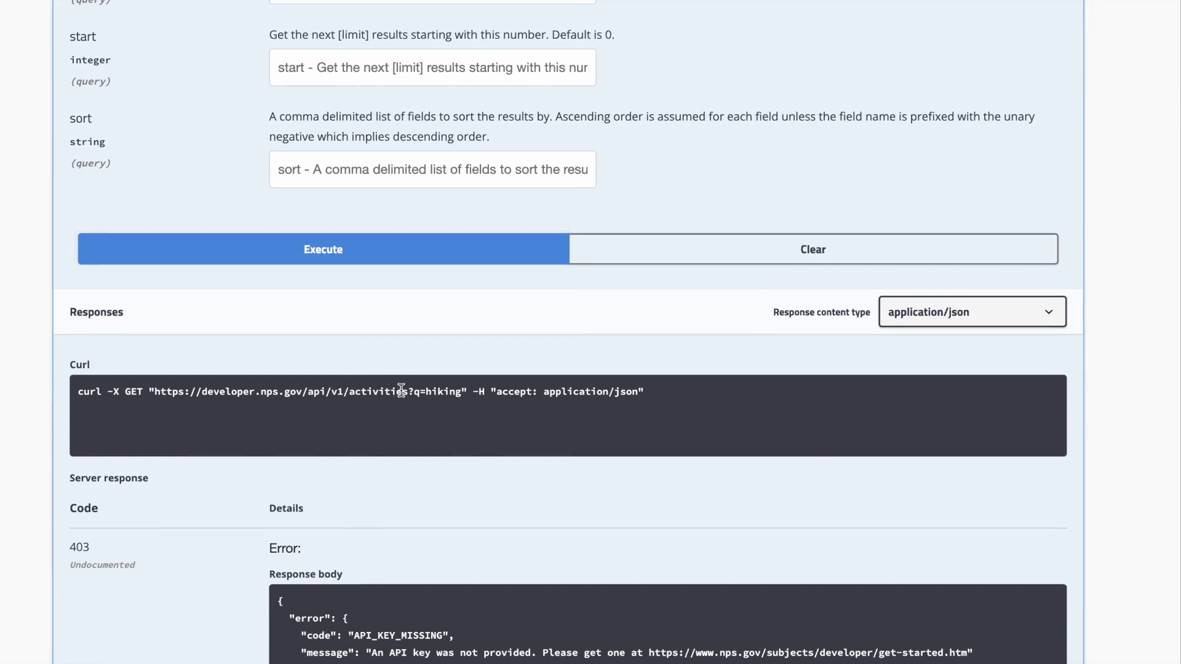
left_click_drag(79, 393, 263, 385)
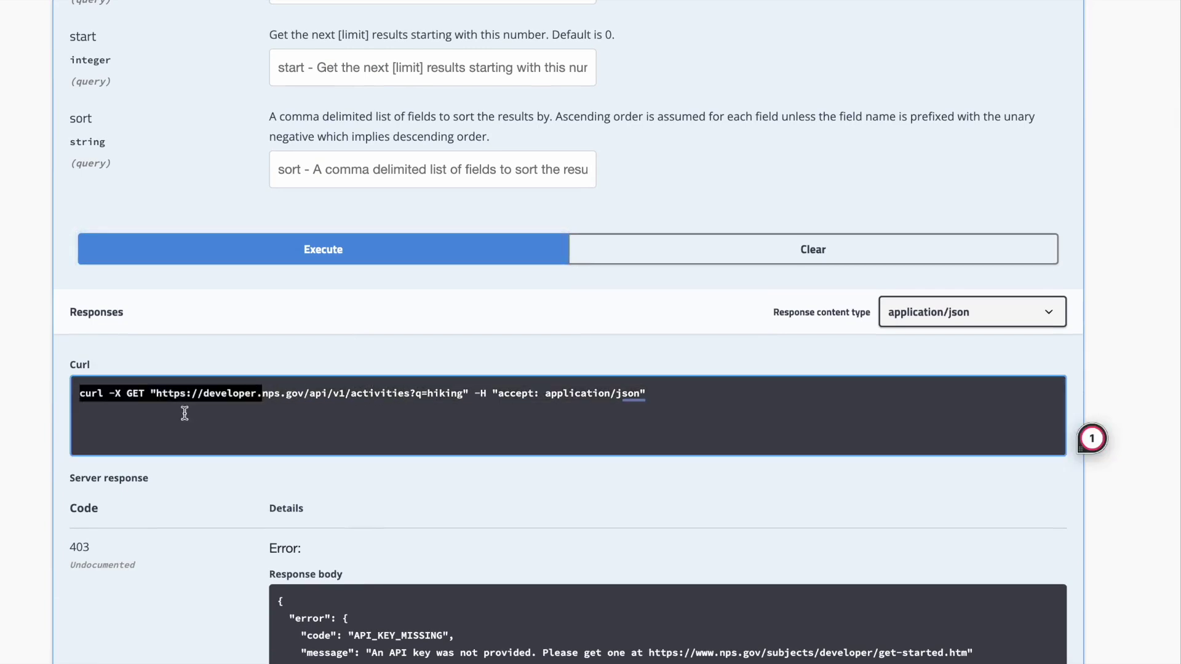
left_click(166, 391)
left_click_drag(156, 394, 409, 399)
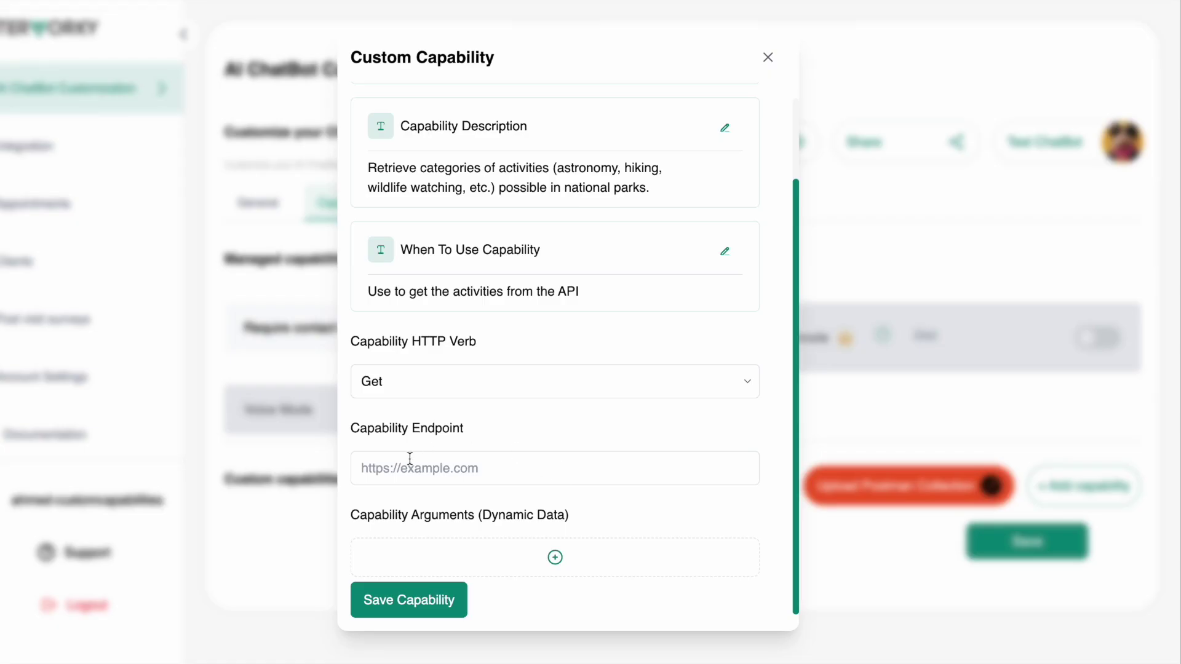
type("https://developer.nps.gov/api/v1/activities")
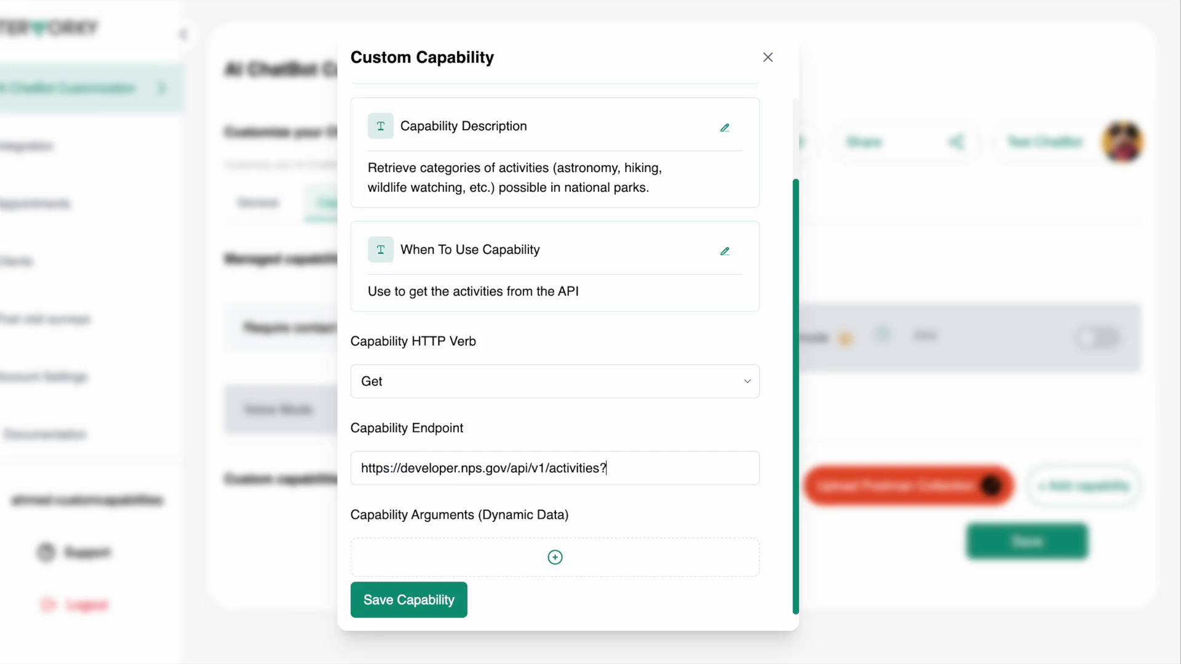
Append ?apikey= to the capability endpoint, followed by the API key copied from the Gmail message
type("?apikey")
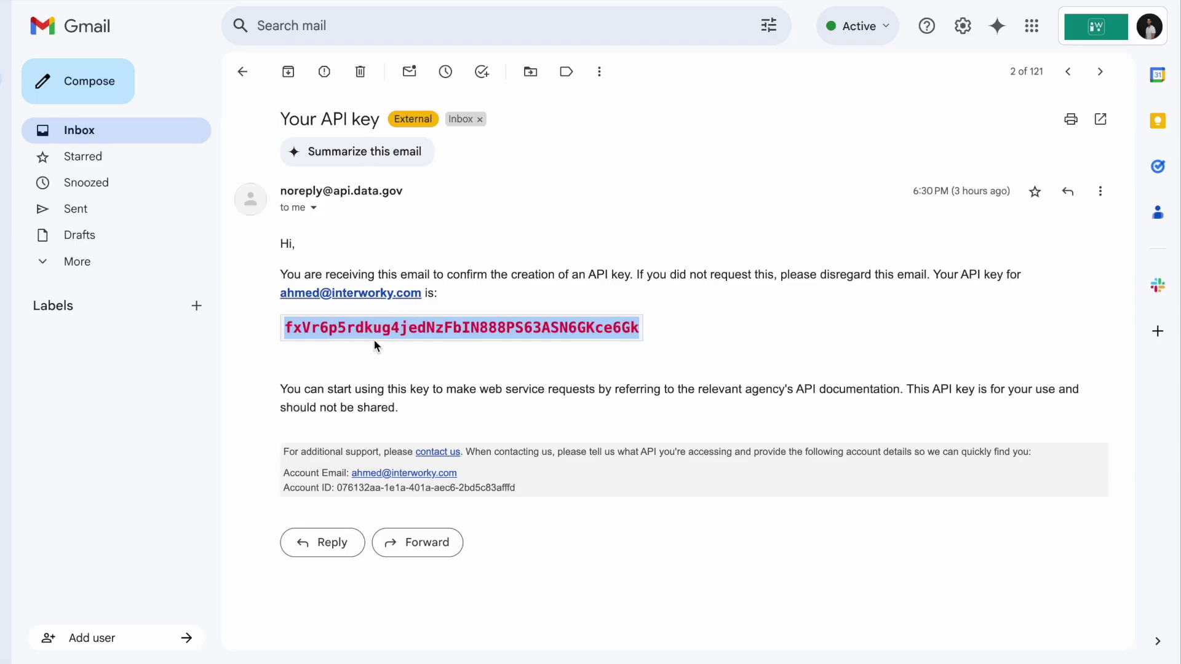
left_click(374, 335)
double_click(374, 327)
key("ctrl+c")
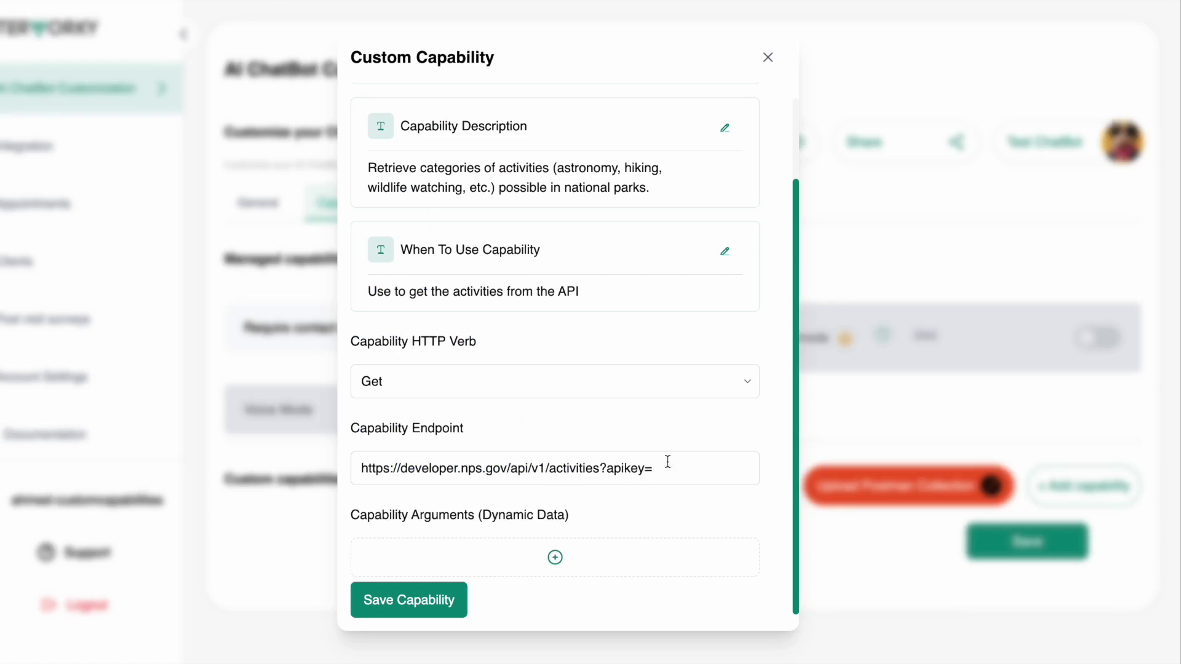
type("=")
key("ctrl+v")
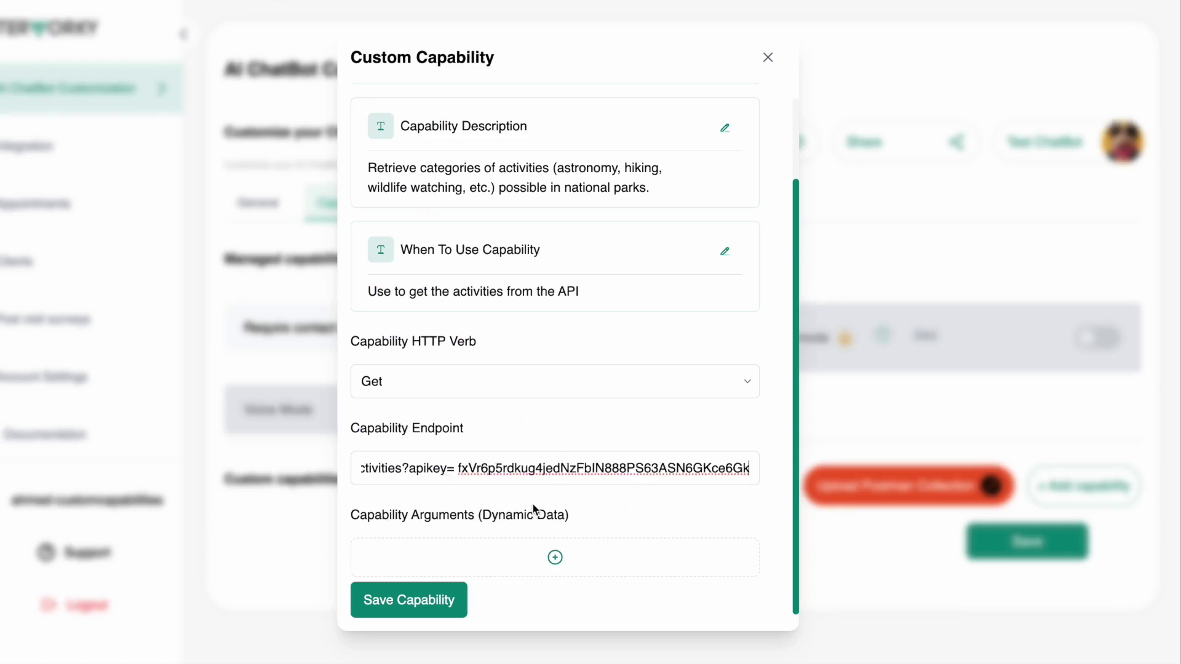
Add a text argument to the capability and set its field name to q
left_click(555, 558)
scroll(636, 401, "down", 3)
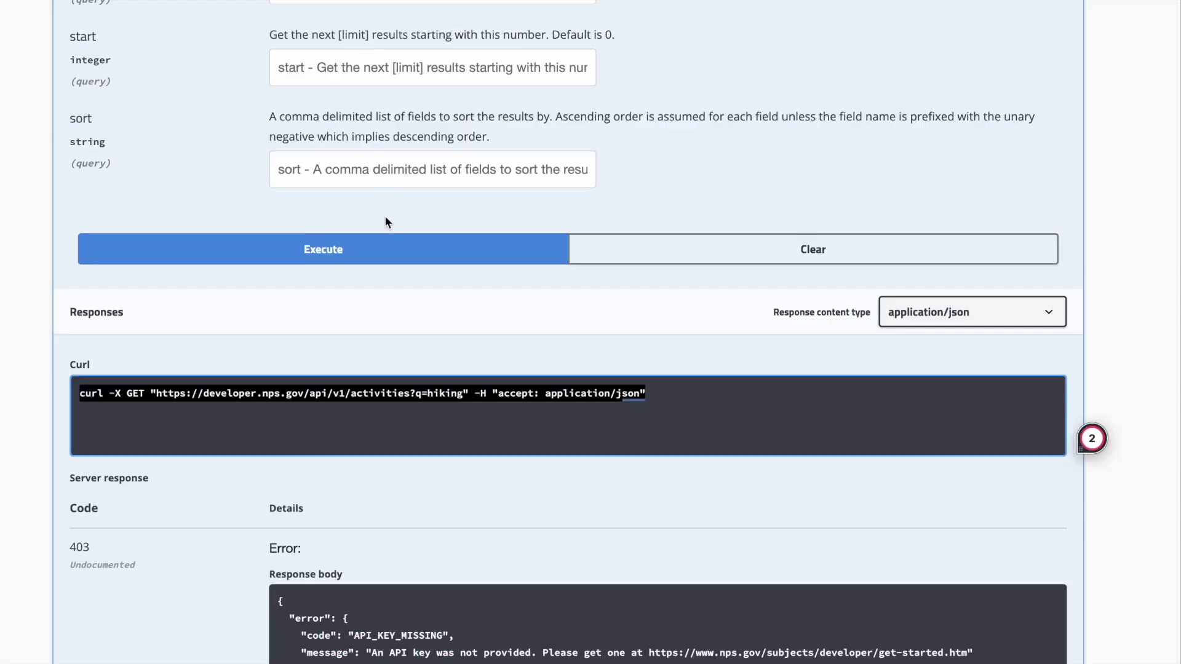
scroll(385, 216, "up", 5)
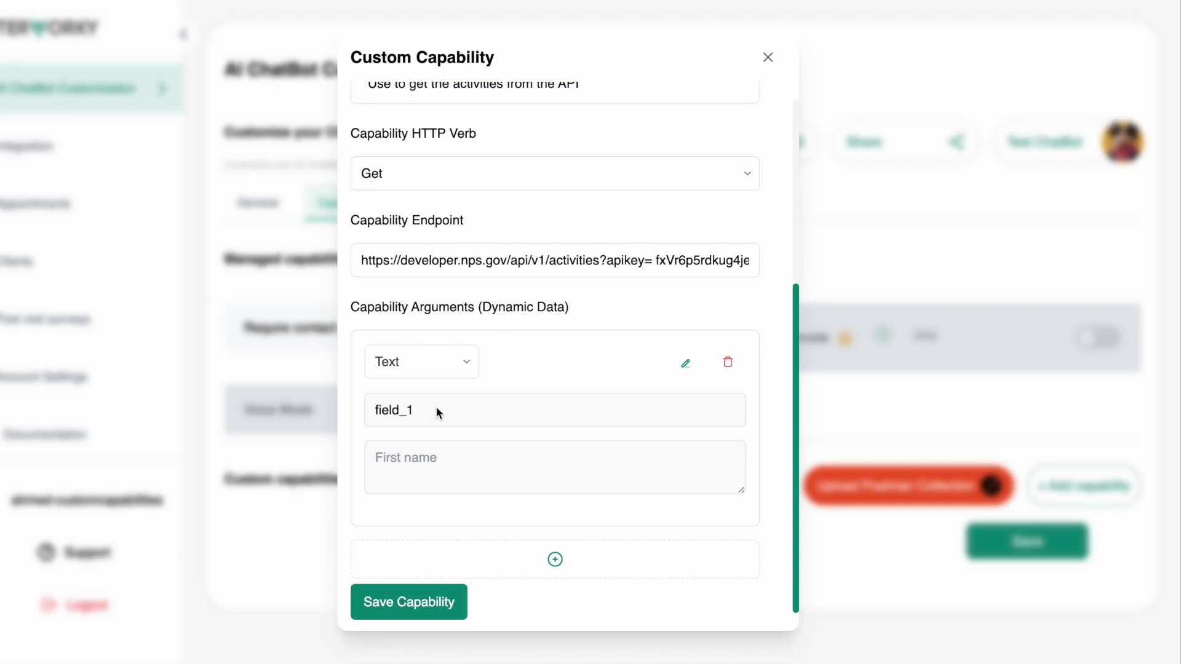
double_click(435, 406)
left_click(684, 364)
double_click(752, 288)
type("q")
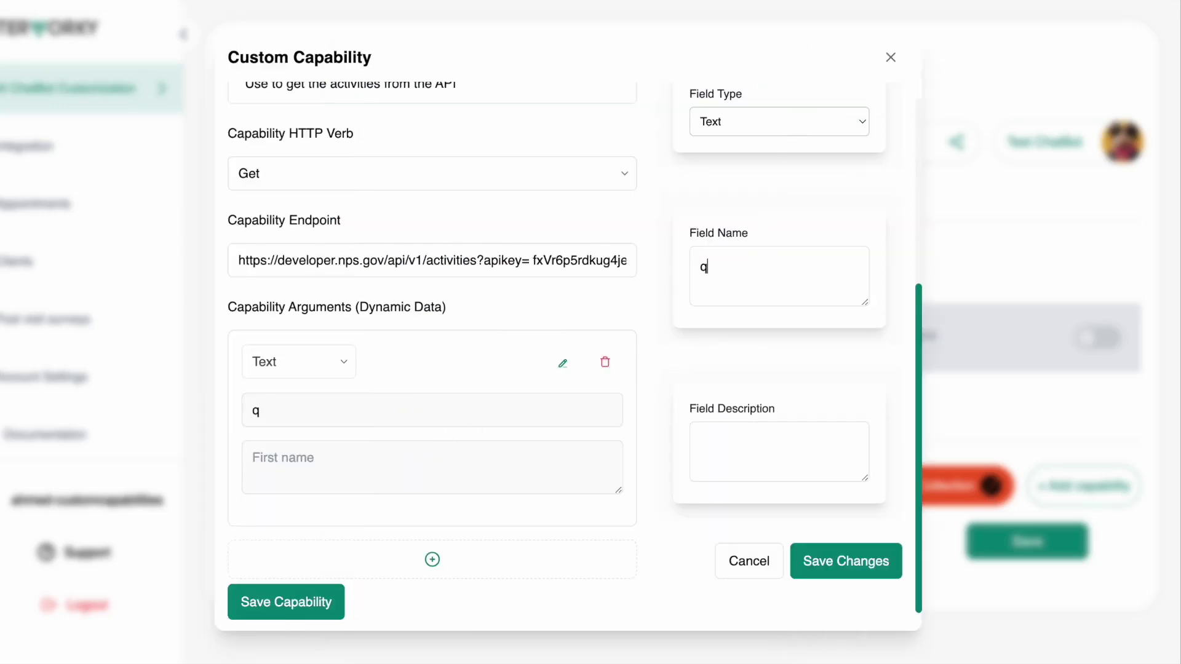
Describe the q argument as "the activity the user is looking for", save it, and try to save the capability
left_click(715, 431)
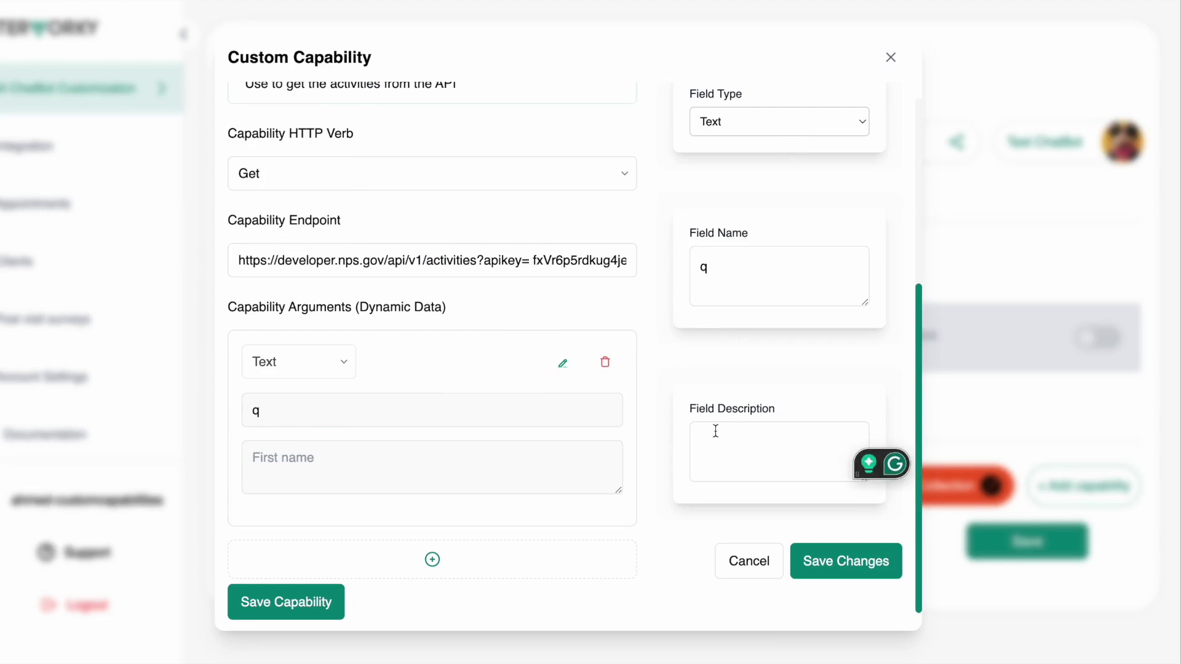
type("th")
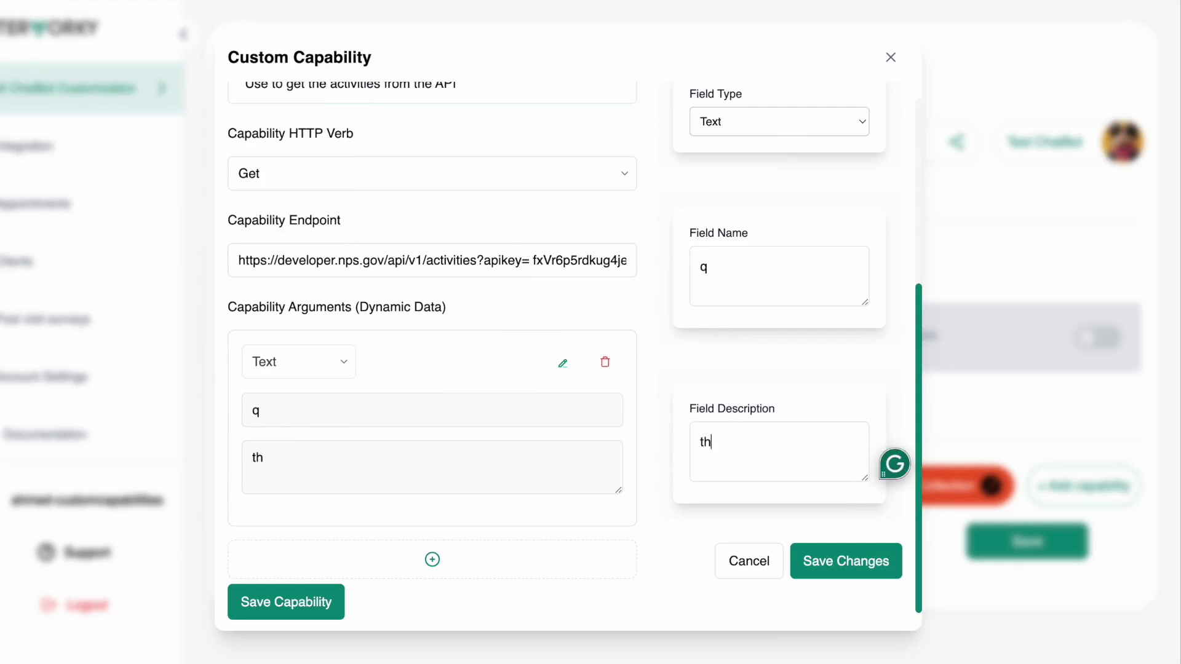
type("e activ")
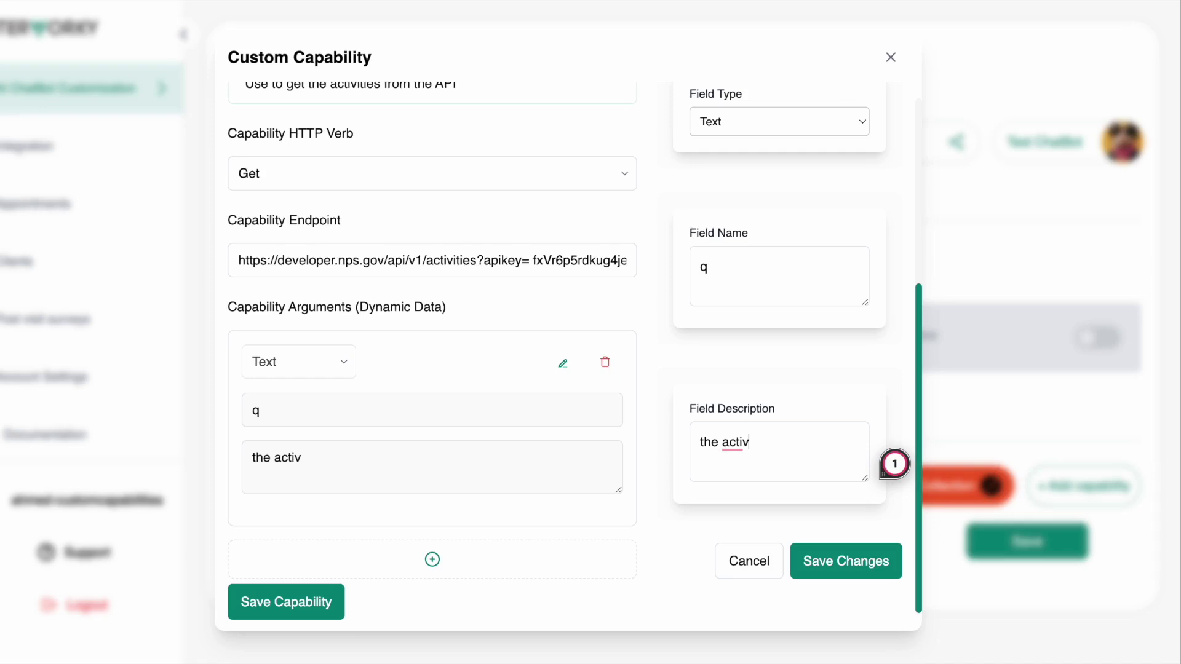
type("ity the use")
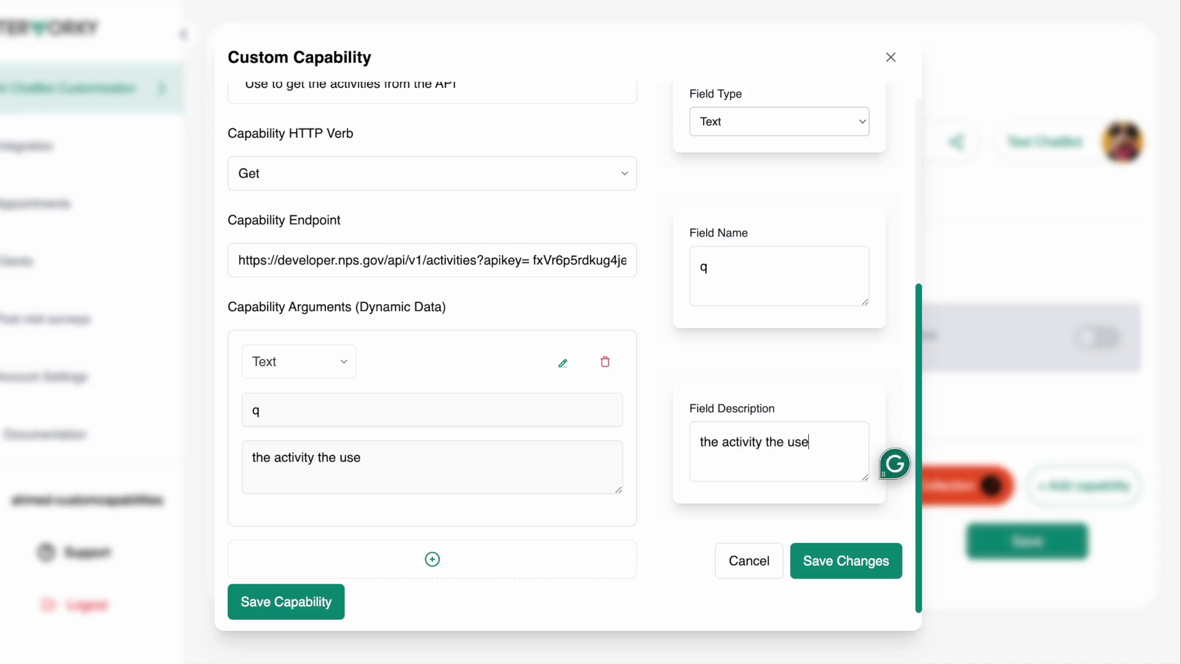
type("r is looking for")
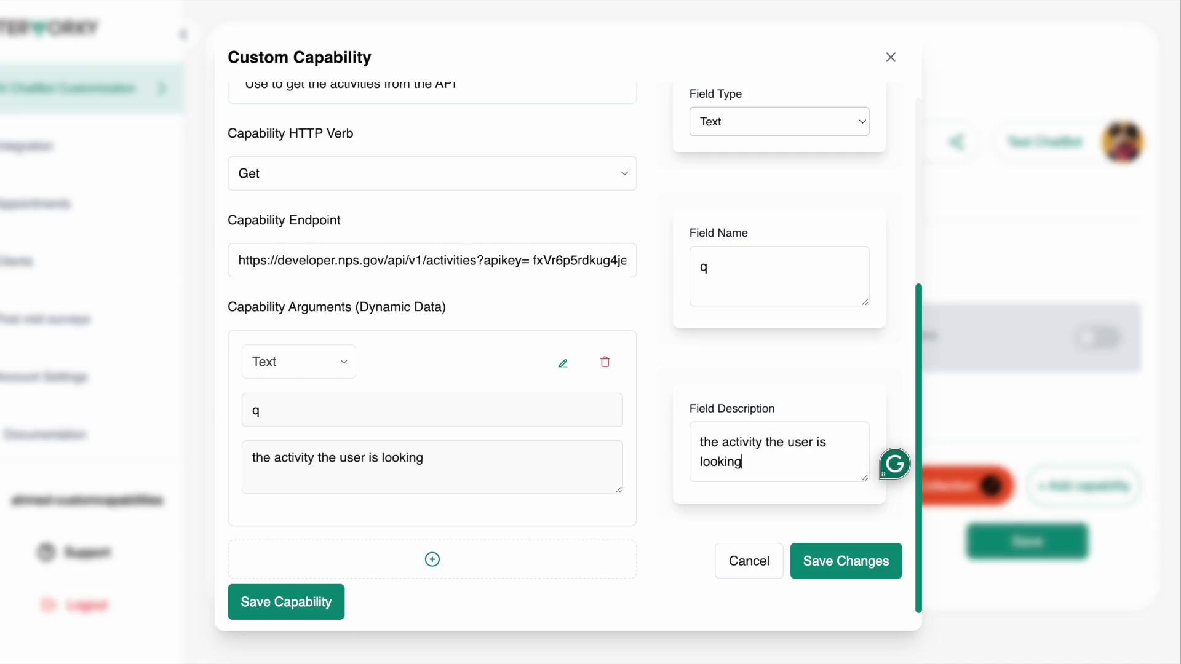
left_click(825, 563)
left_click(425, 602)
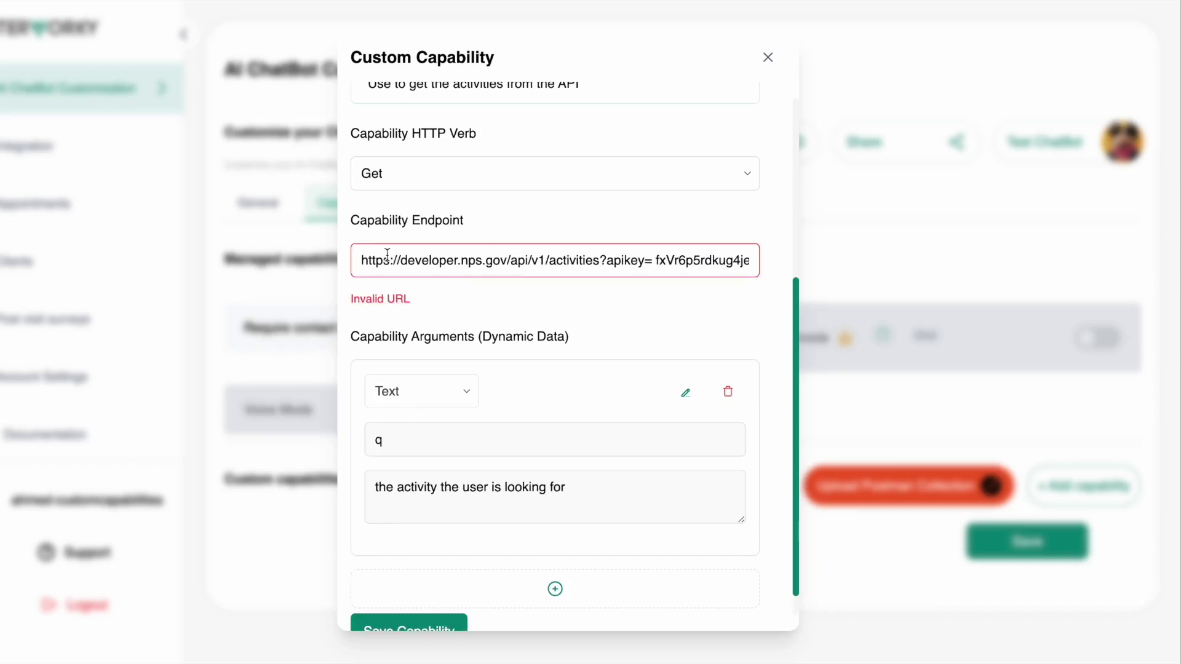
Remove the space before the API key in the capability endpoint URL and save the GetActivities capability
left_click_drag(623, 261, 233, 257)
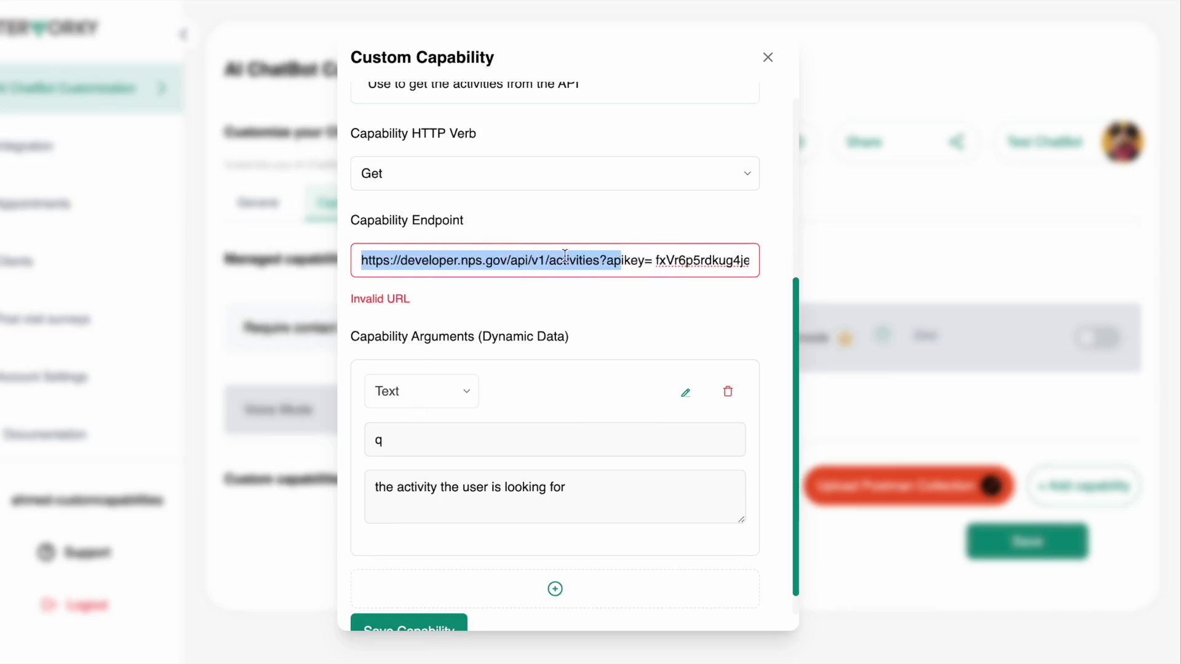
left_click(612, 259)
left_click(657, 260)
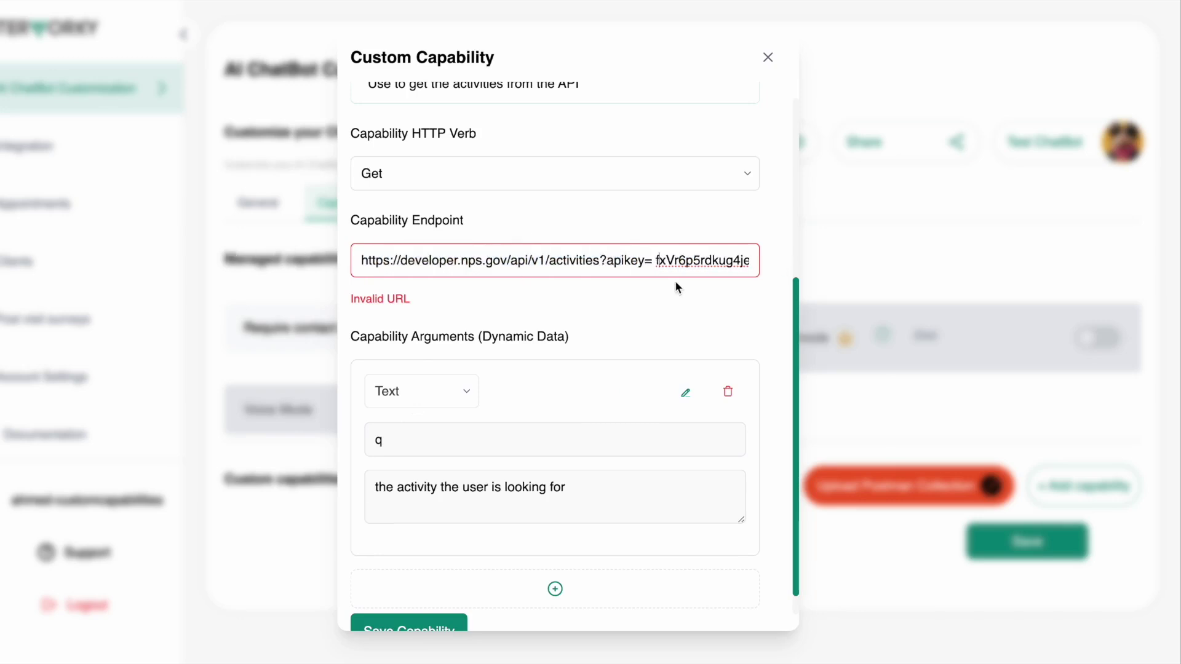
key("BackSpace")
left_click(430, 601)
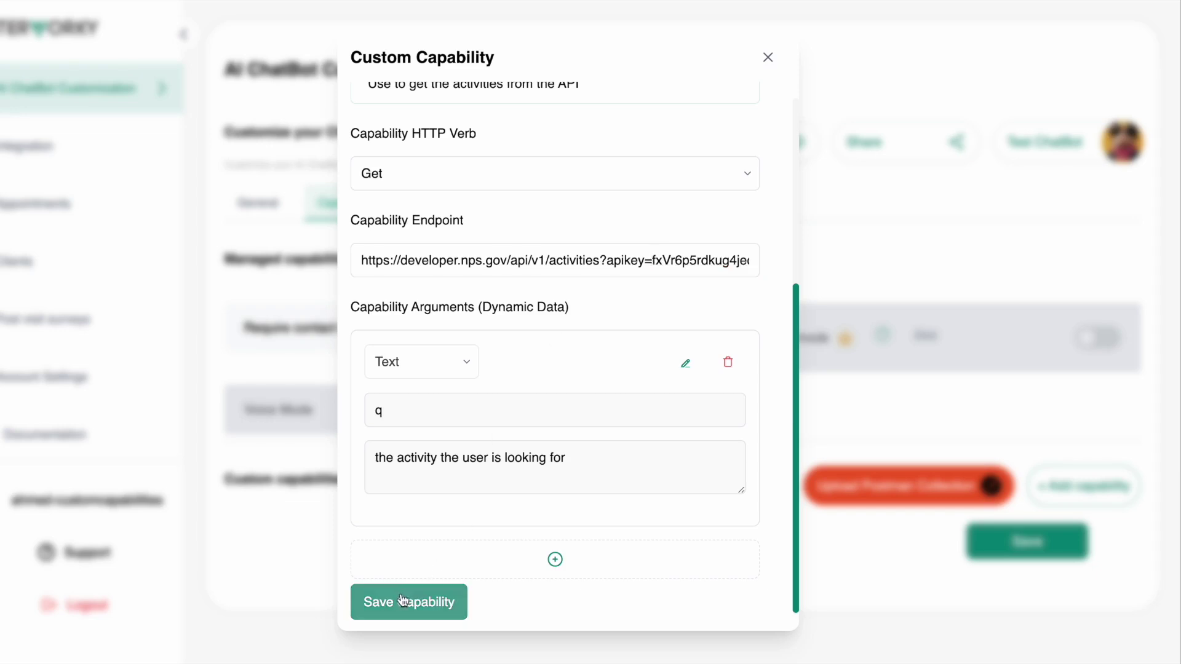
scroll(523, 492, "down", 2)
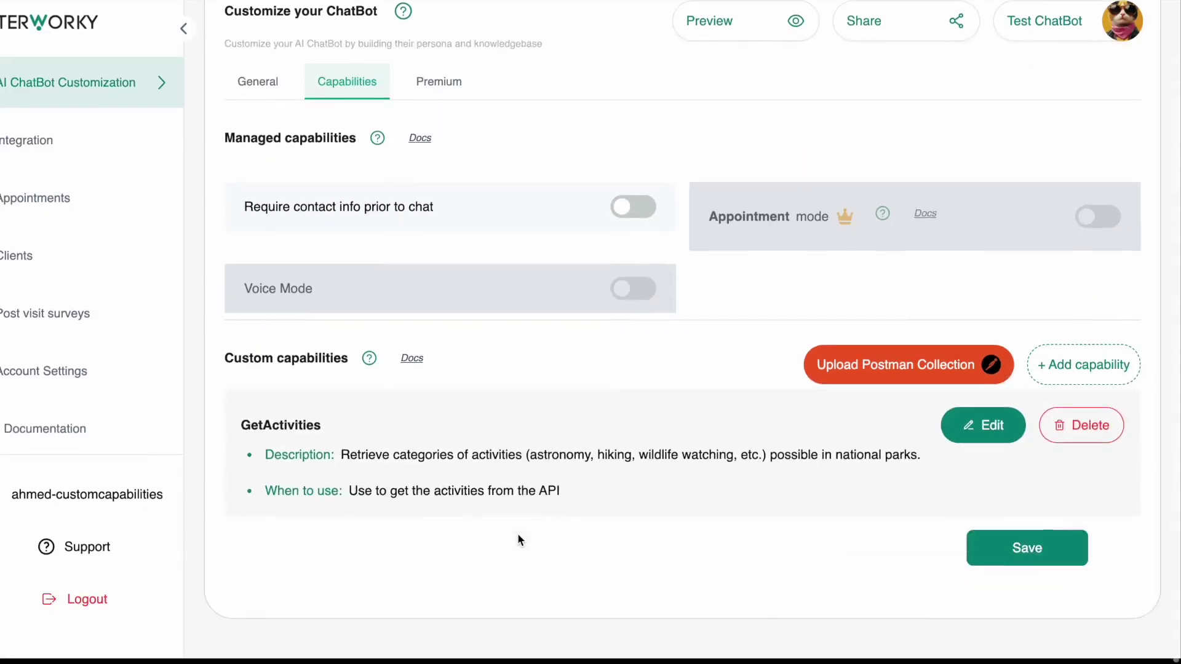
Start a new custom capability, and in the National Park Service API documentation select the /activities/parks endpoint path
left_click(1084, 373)
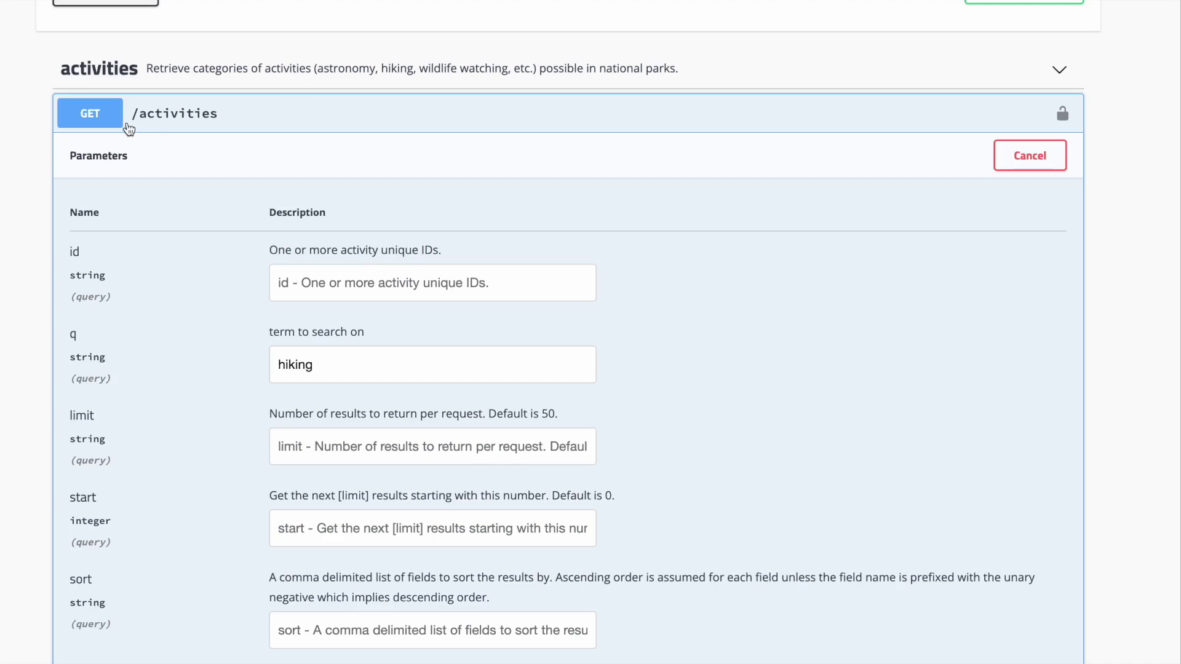
scroll(812, 154, "down", 20)
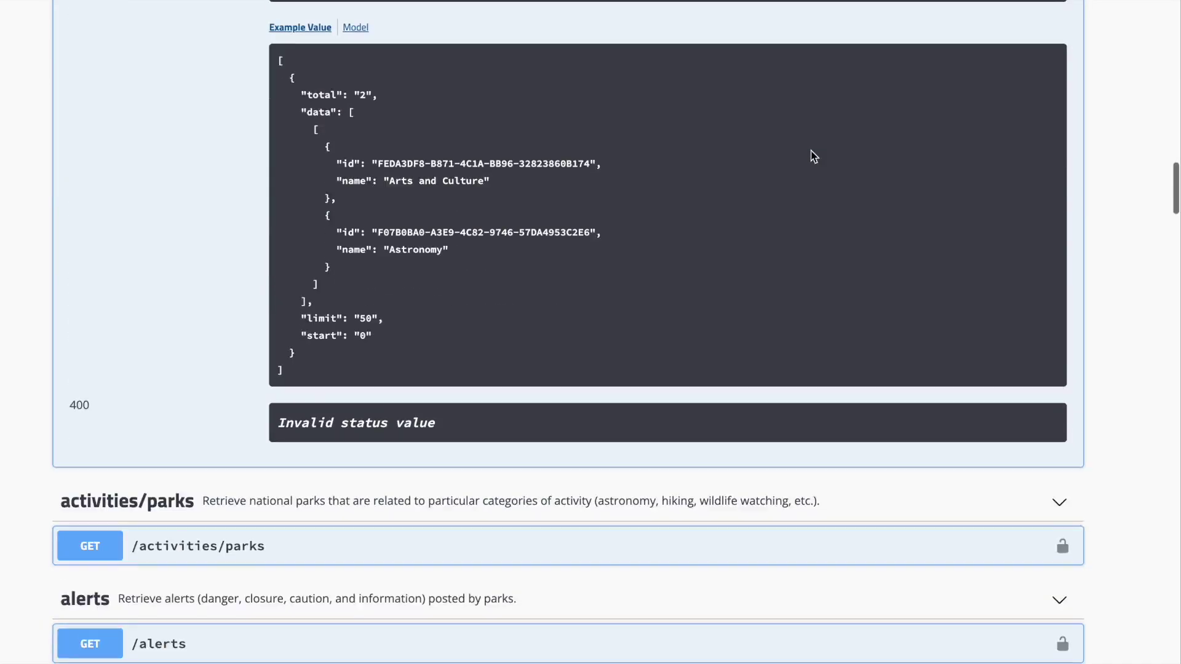
scroll(812, 154, "down", 5)
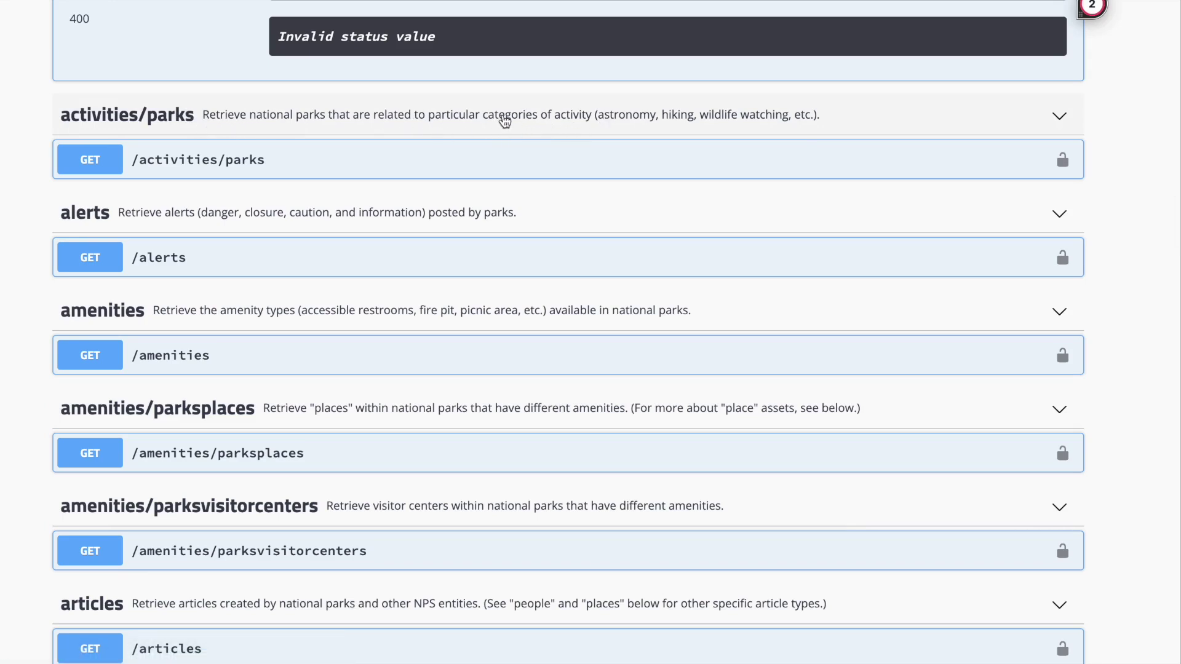
left_click(173, 151)
left_click_drag(285, 174, 130, 171)
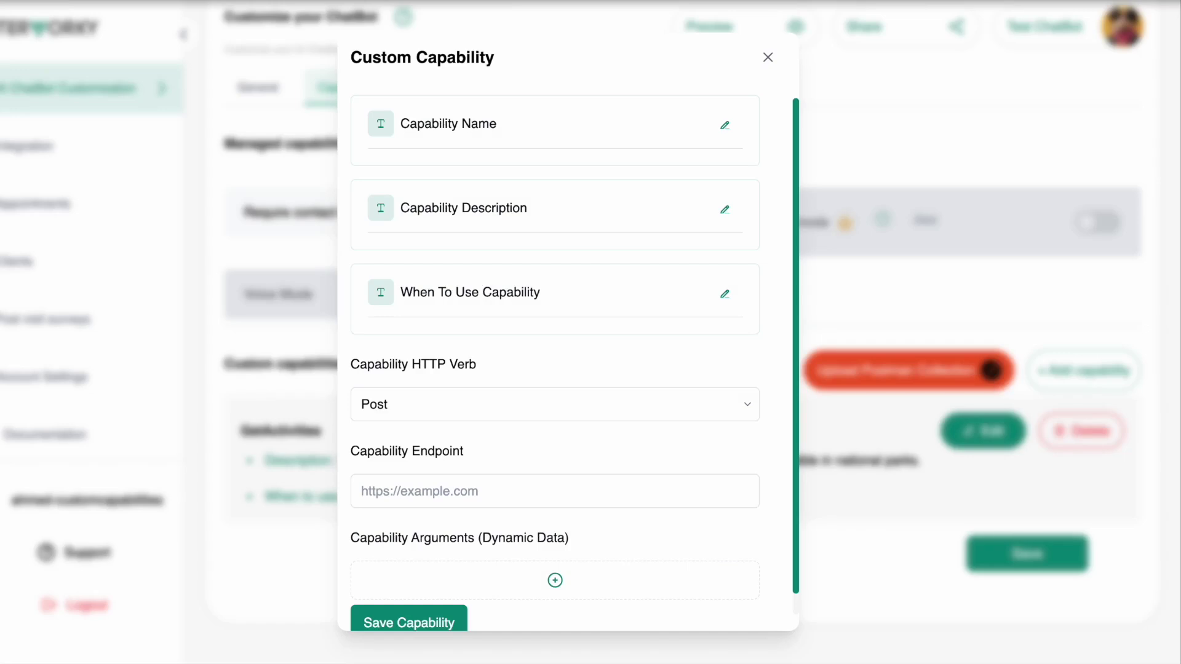
Set the new capability's HTTP verb to Get and name it GetParksBasedonActivity
left_click(489, 412)
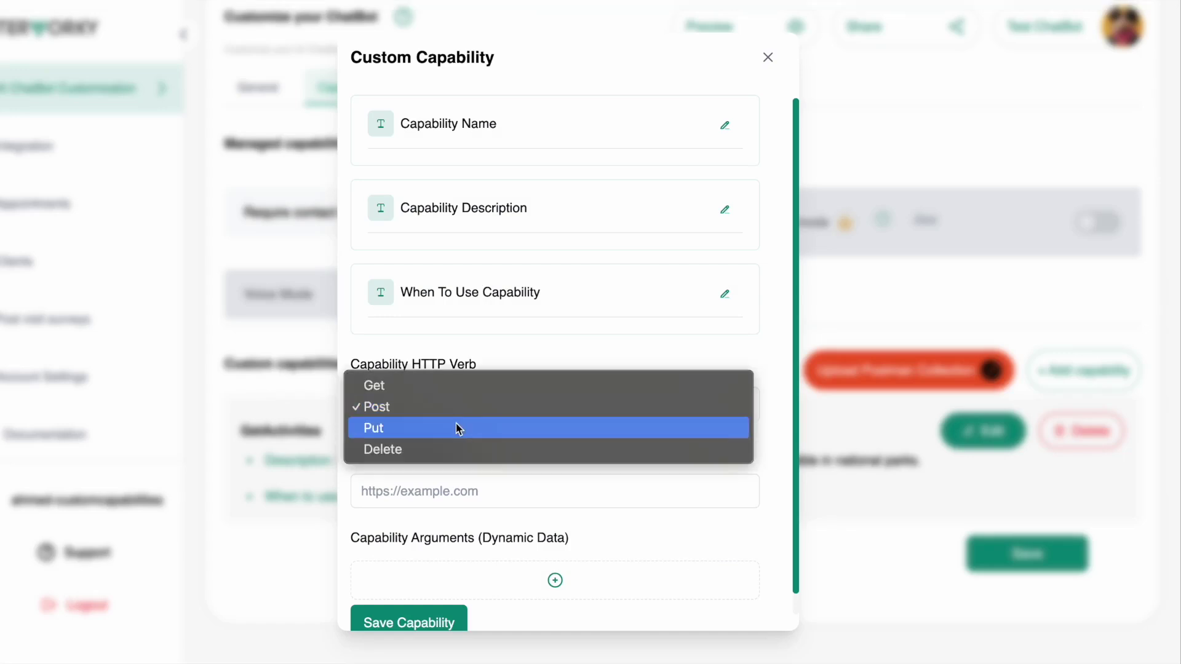
key("Escape")
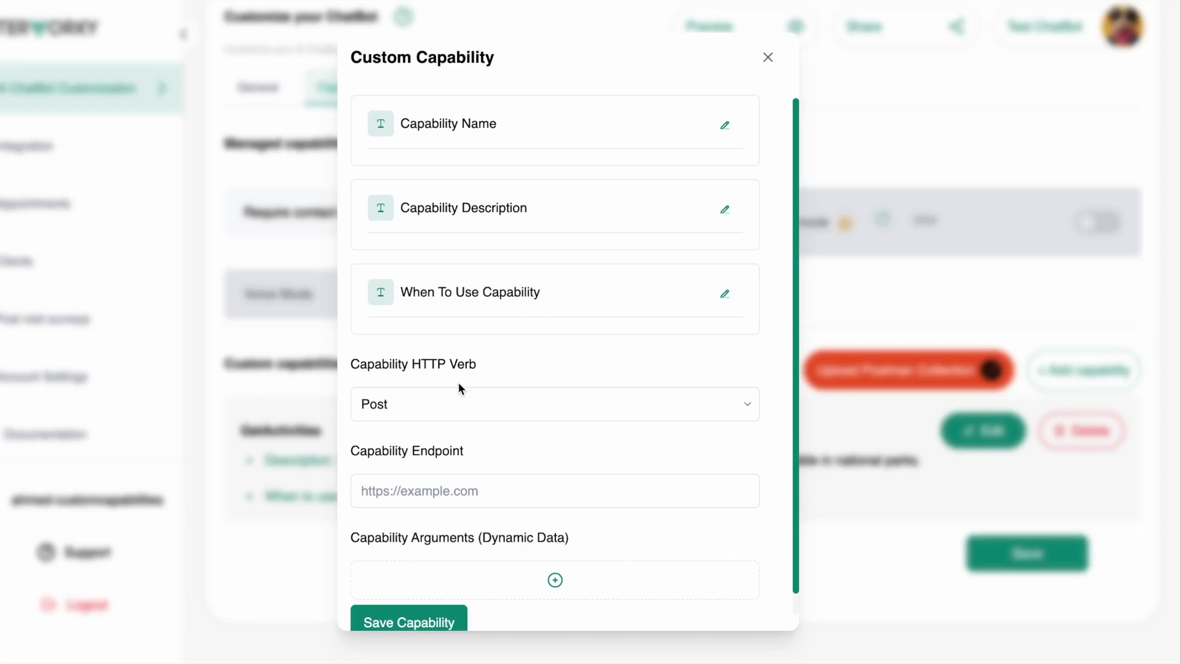
left_click(437, 410)
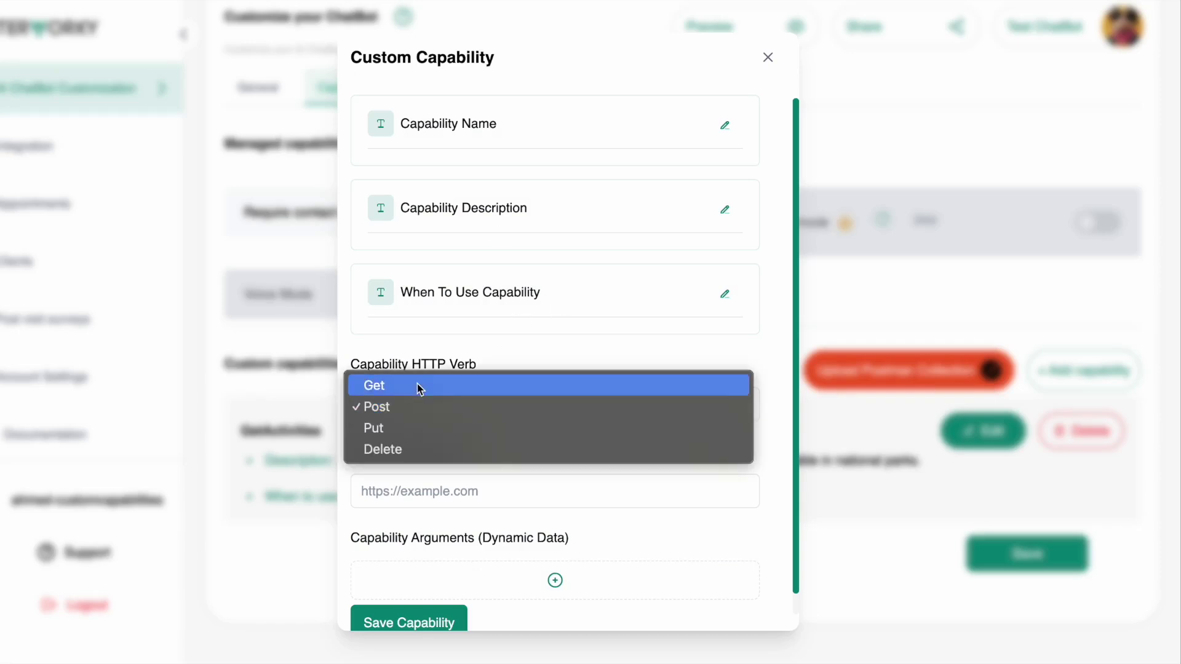
left_click(417, 386)
left_click(725, 125)
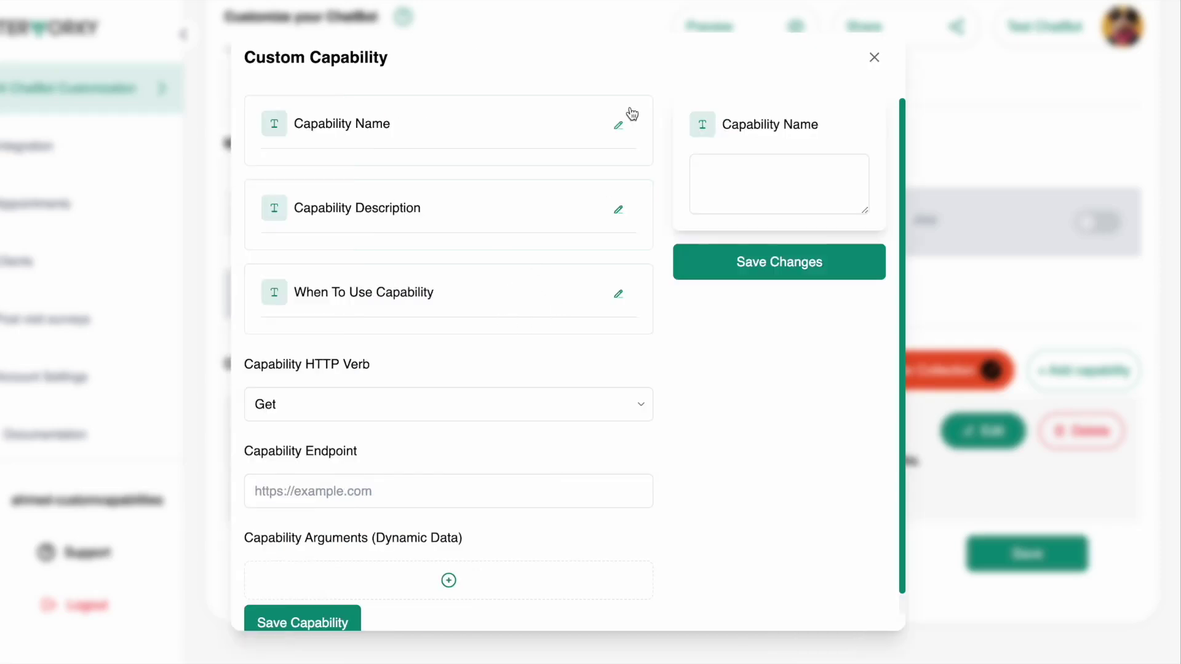
left_click(768, 184)
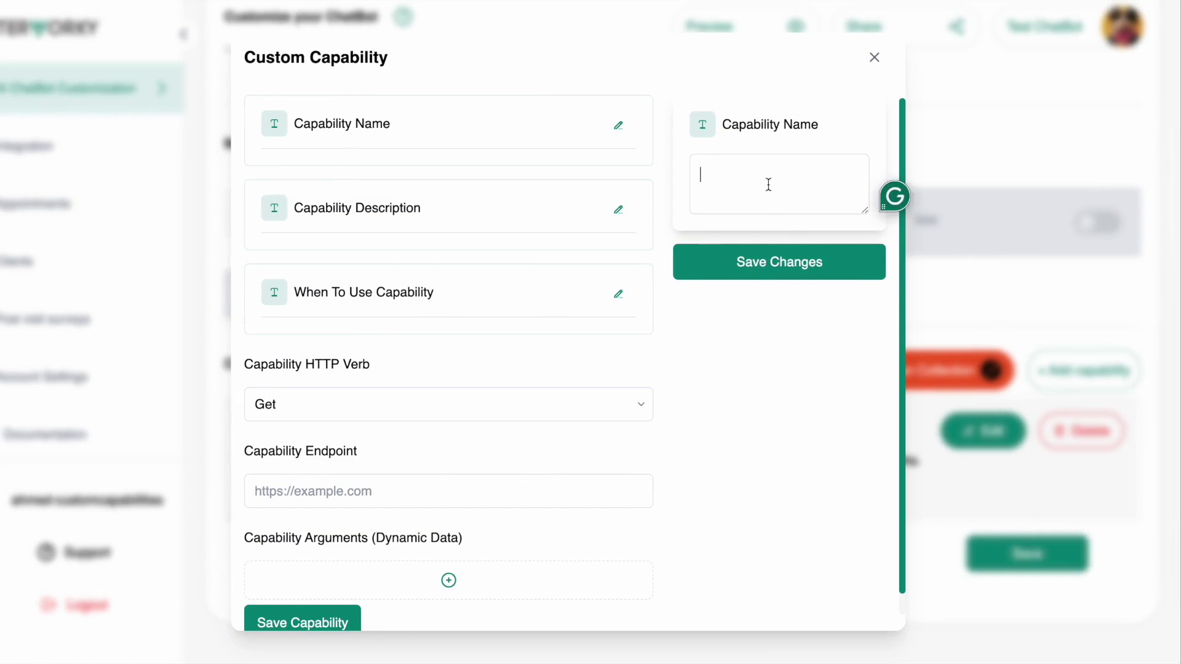
type("GetParksBasedonActivity")
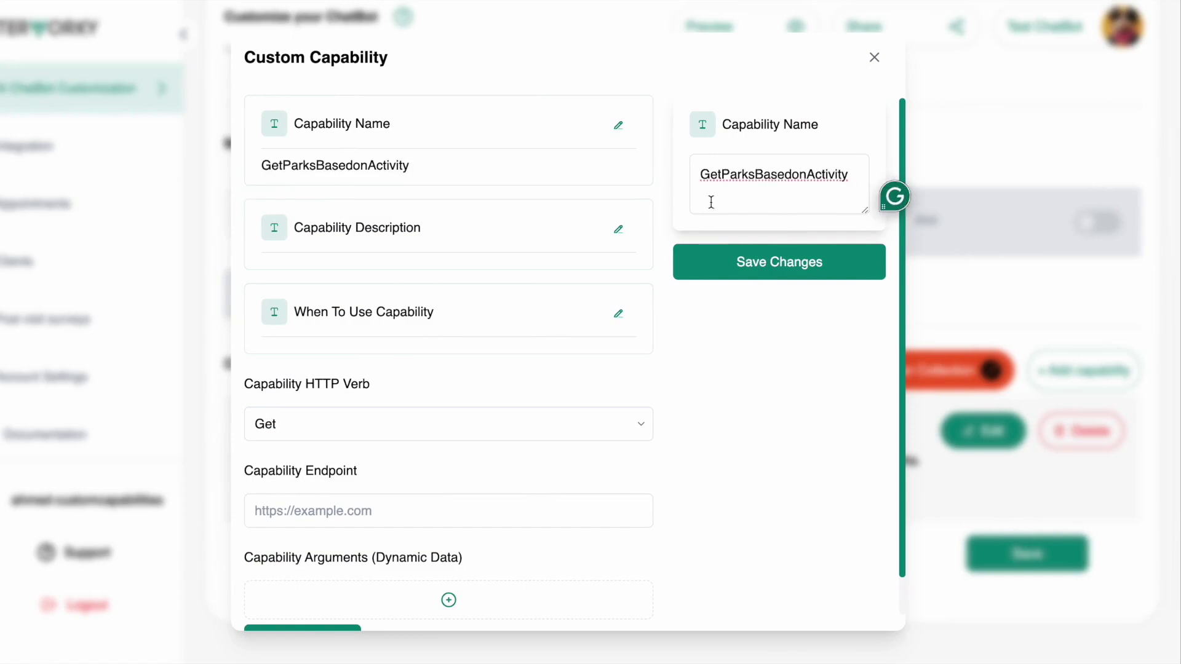
Copy the activities/parks description from the API documentation, beginning "Retrieve national parks that are related to particular categories of activity", into the capability description and save it
left_click(619, 230)
left_click(776, 262)
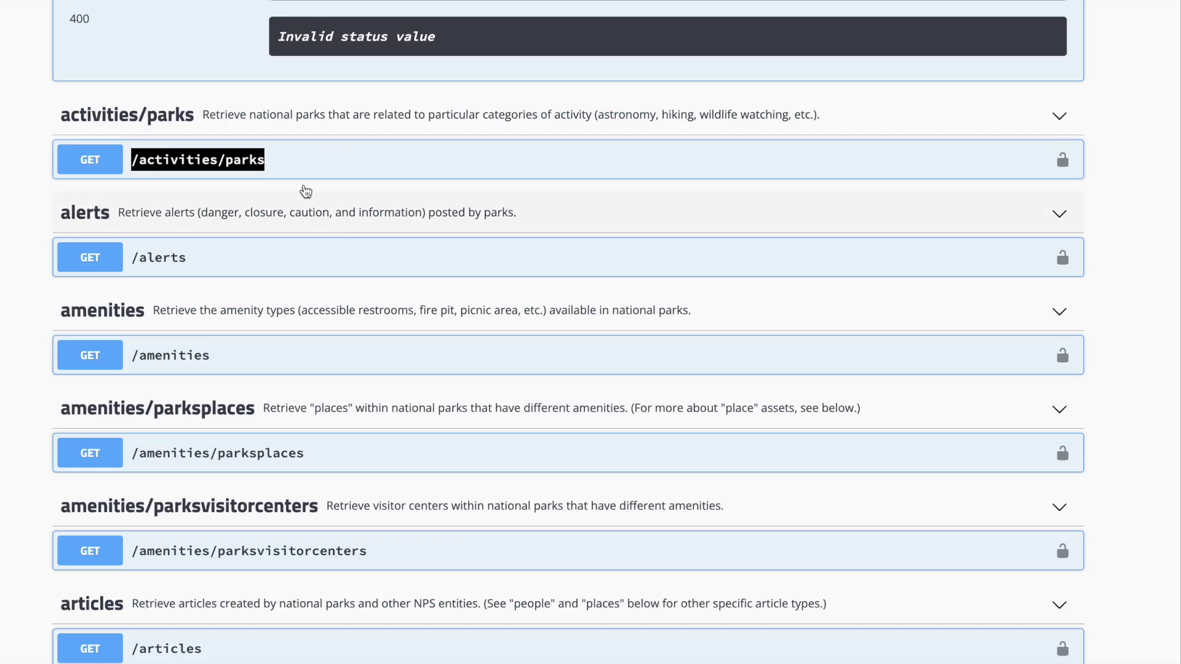
left_click_drag(203, 116, 829, 117)
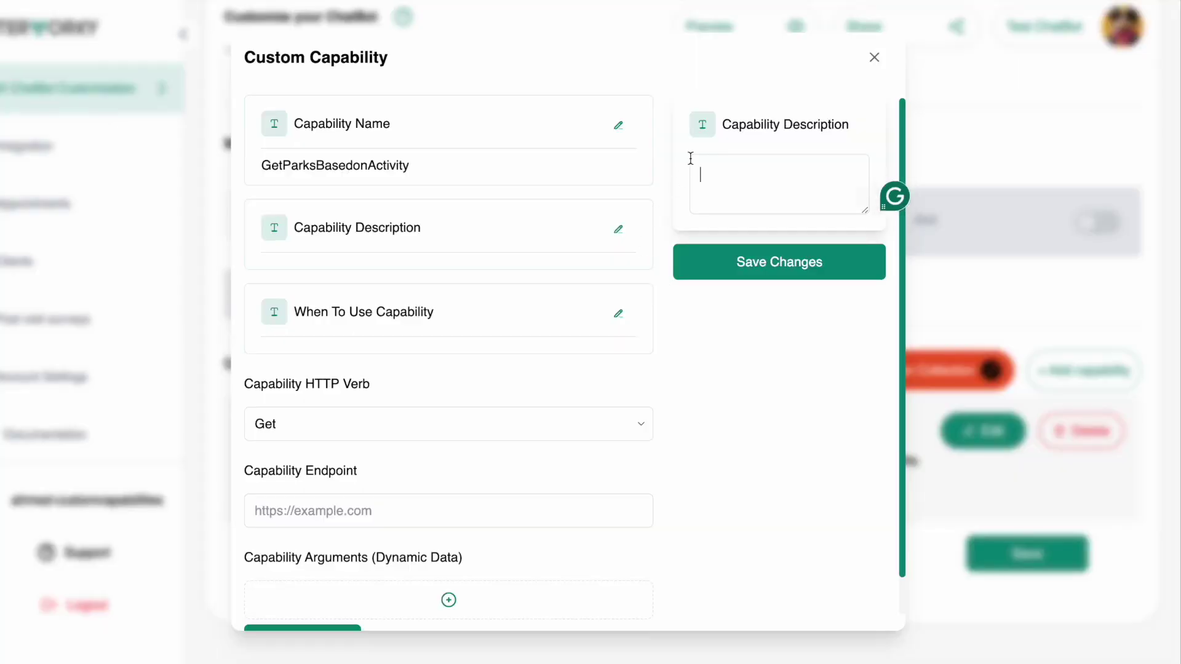
type("Retrieve national parks that are related to particular categories of activity (astronomy, hiking, wildlife watching, etc.).")
left_click(709, 258)
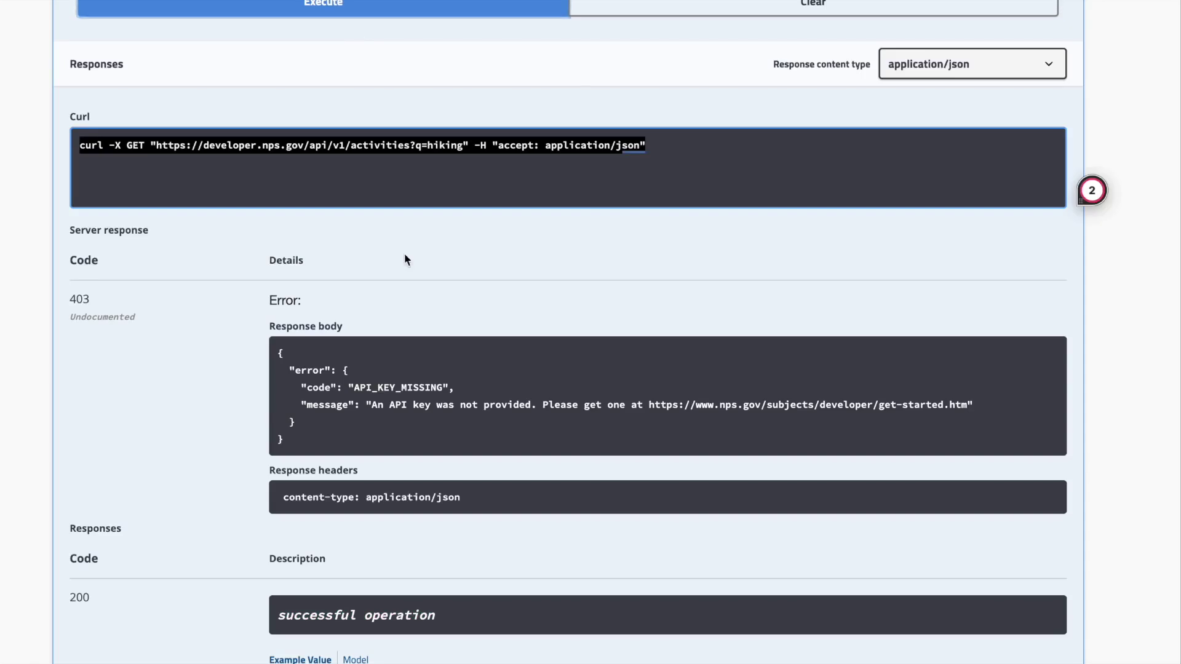
Expand the activities/parks endpoint in the API documentation and examine its query parameters, especially id
scroll(406, 295, "down", 12)
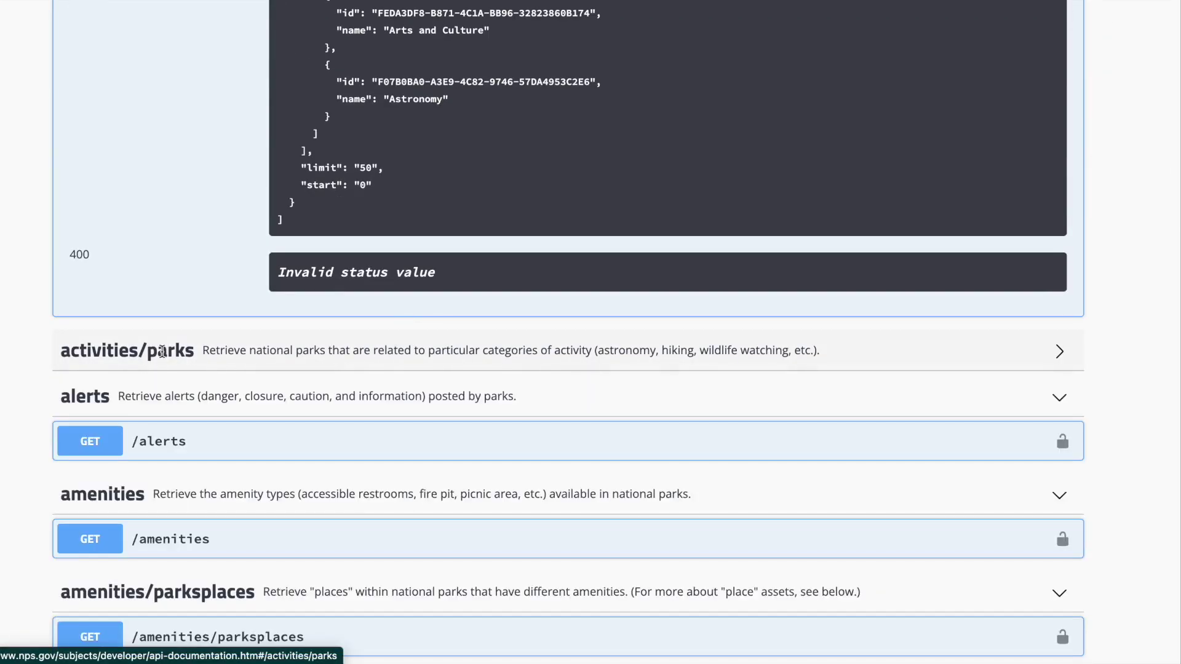
left_click(161, 352)
left_click(161, 352)
left_click_drag(161, 352, 184, 359)
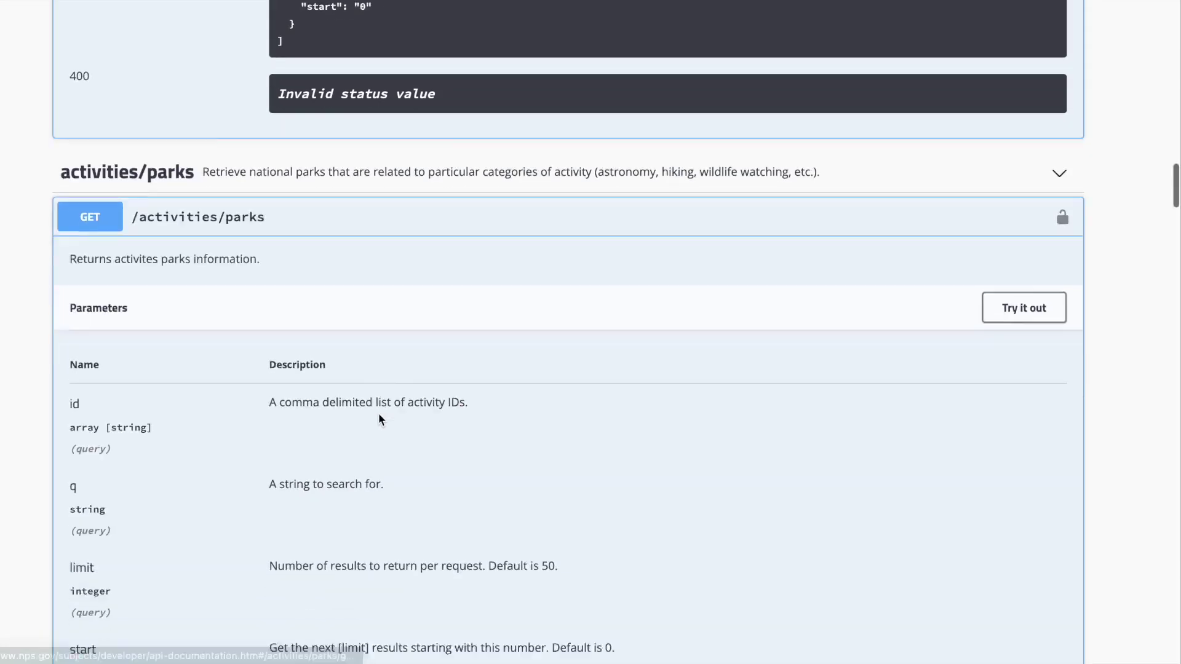
scroll(378, 412, "down", 3)
scroll(278, 394, "down", 2)
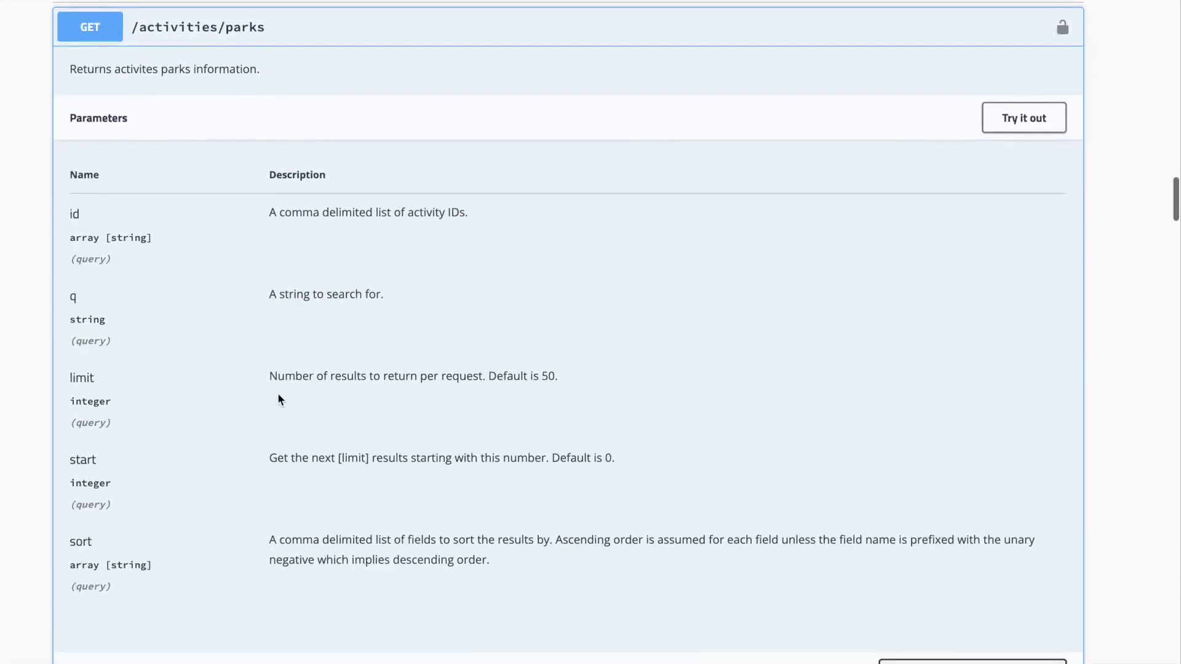
scroll(155, 361, "down", 1)
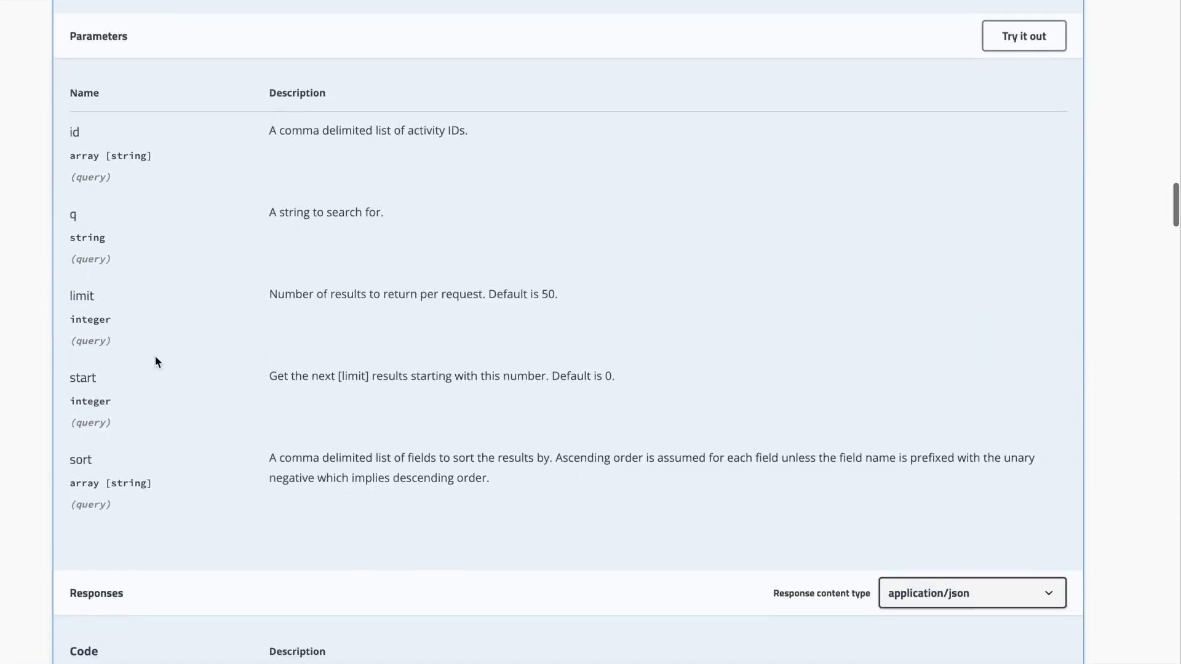
scroll(156, 361, "up", 2)
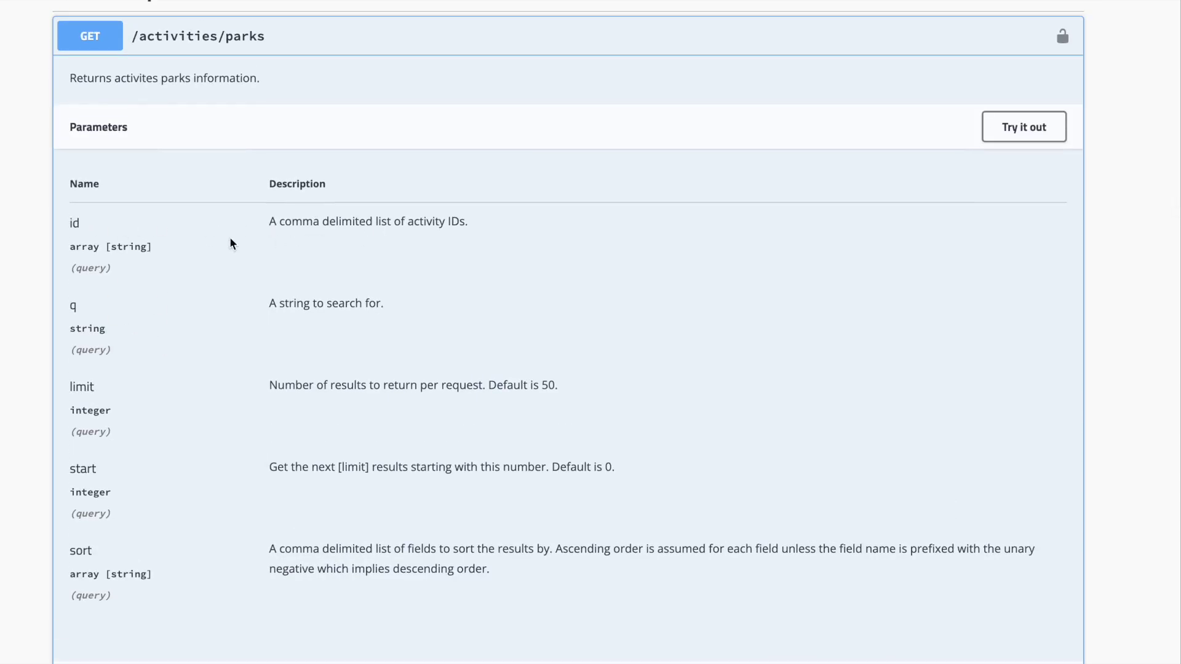
scroll(231, 244, "down", 1)
double_click(74, 168)
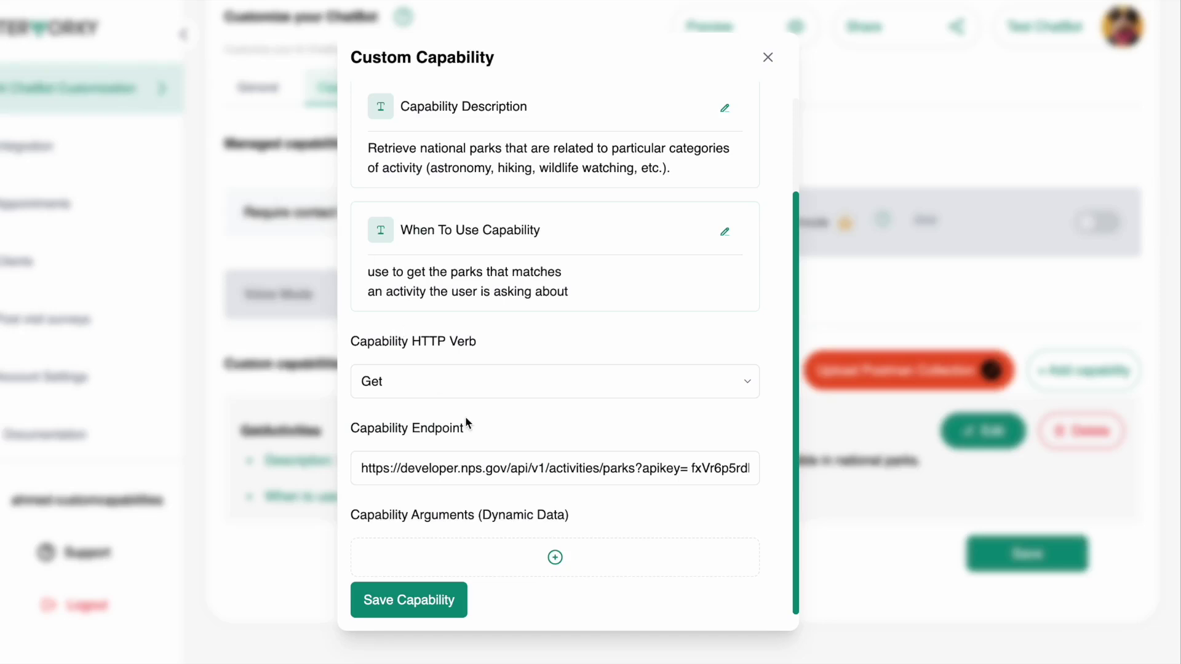
Add a text argument to the parks capability and set its field name to id
left_click(555, 557)
scroll(552, 545, "down", 3)
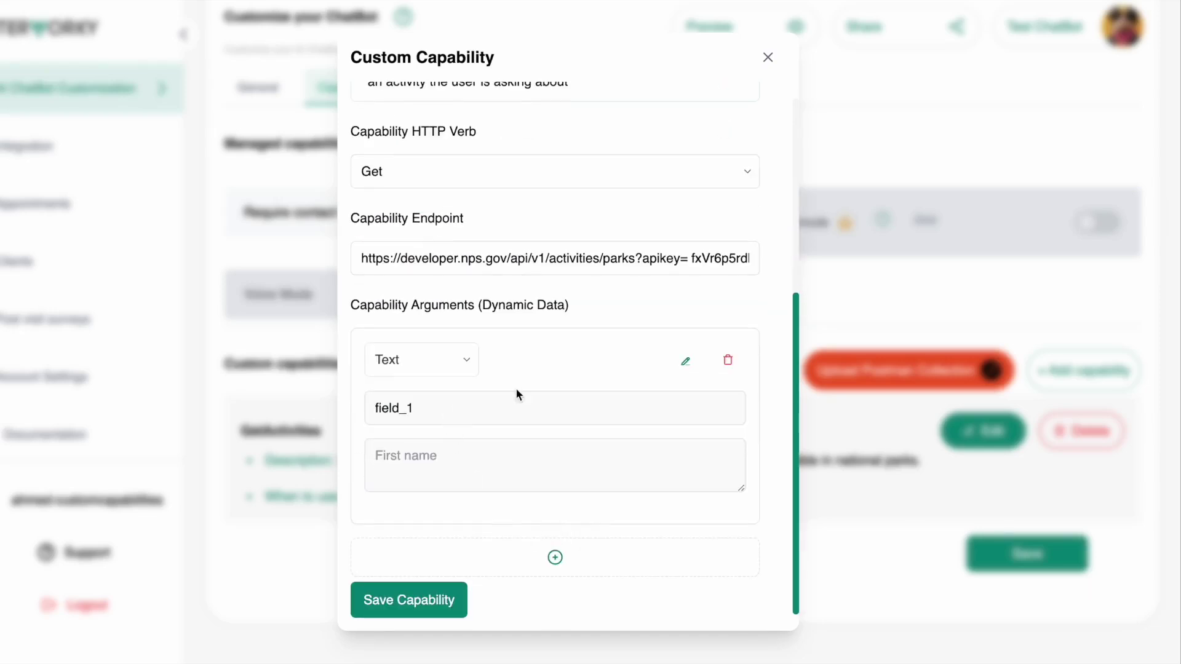
left_click(680, 360)
key("ctrl+a")
type("id")
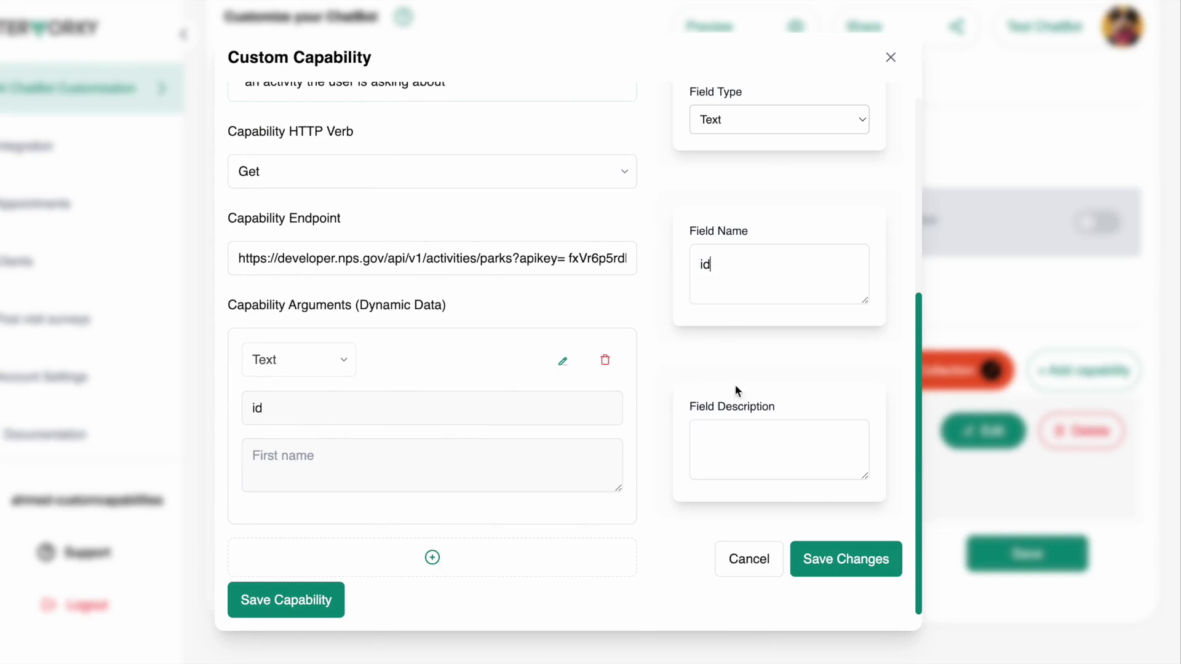
Describe the id argument as "the id of the activity retrieved from getActivities capability" and save the argument changes
left_click(739, 456)
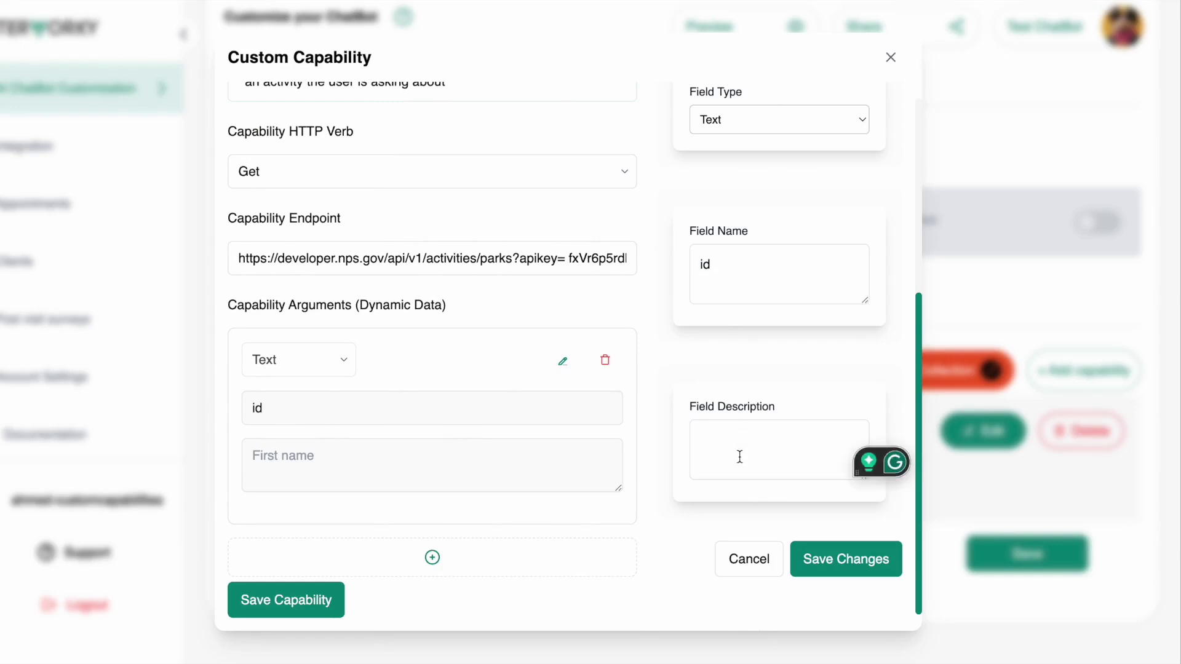
type("the")
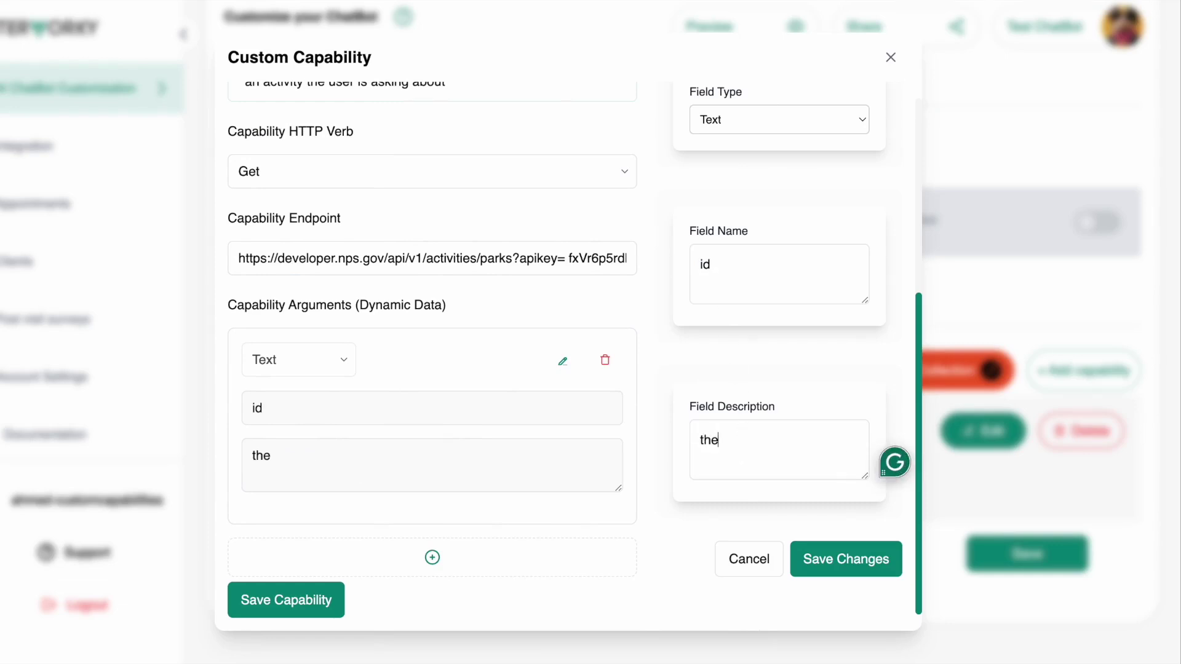
type(" id of the a")
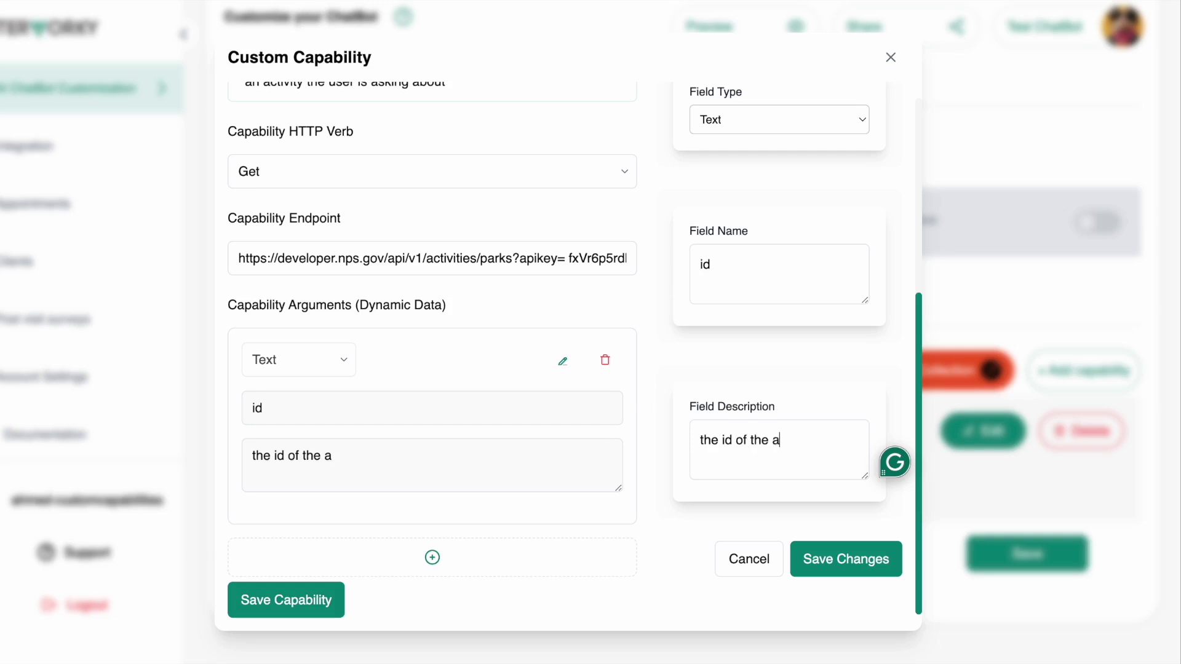
type("ctivity we a")
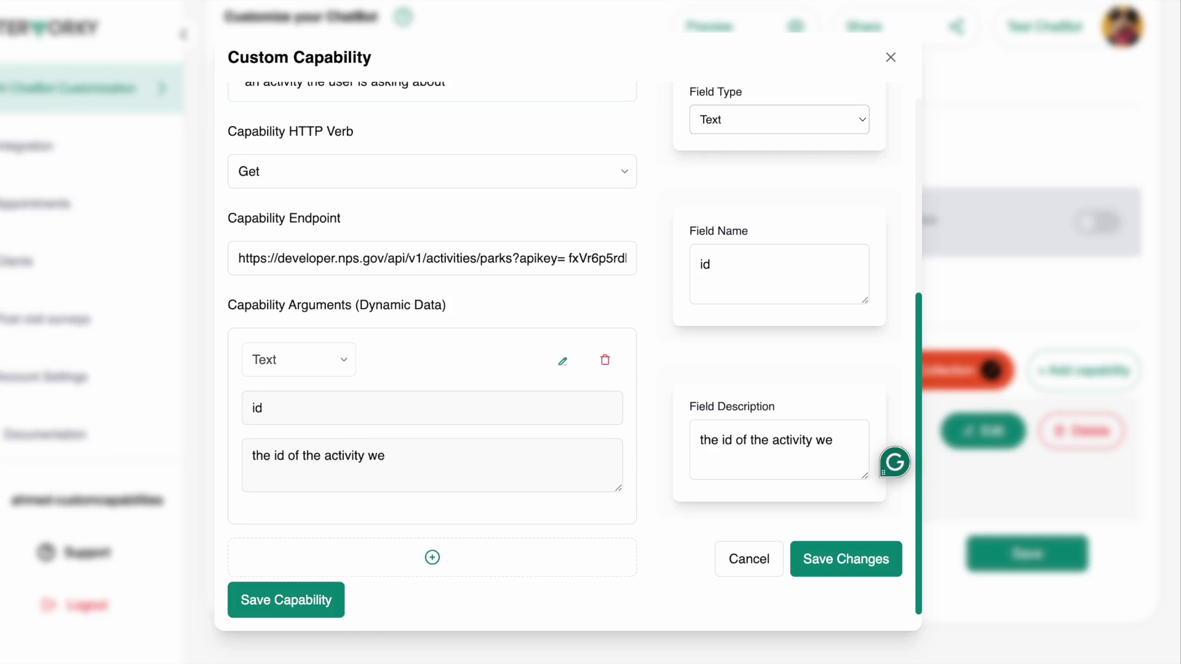
key("BackSpace")
key("BackSpace")
type("retrieved from g")
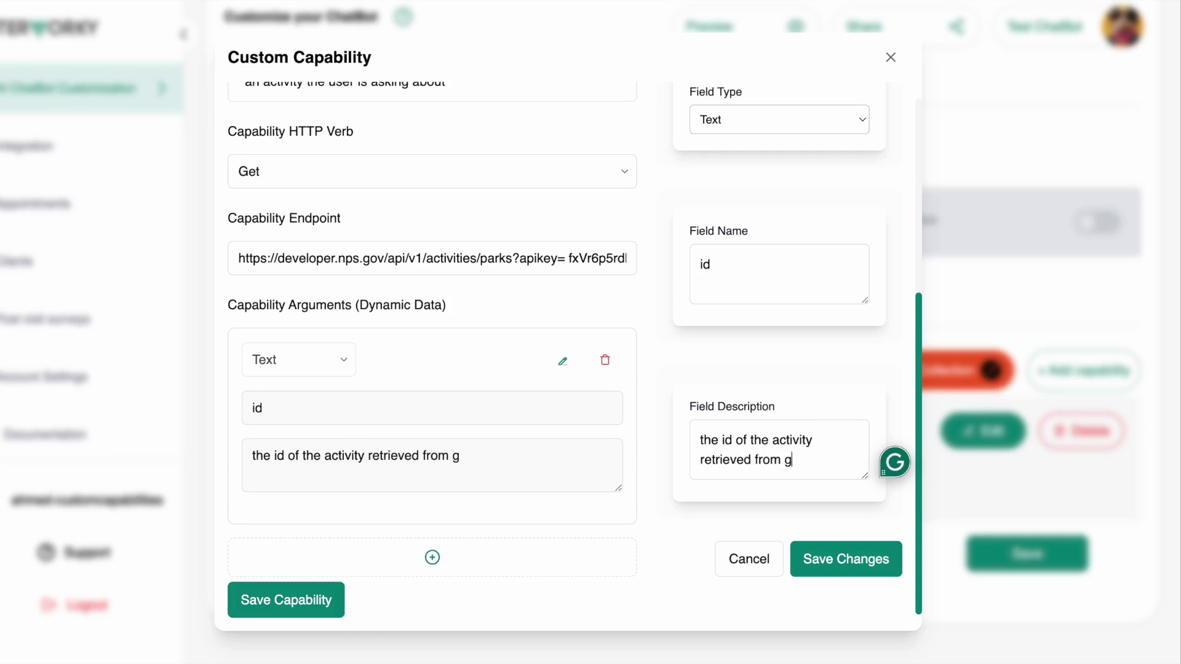
type("etActivitues")
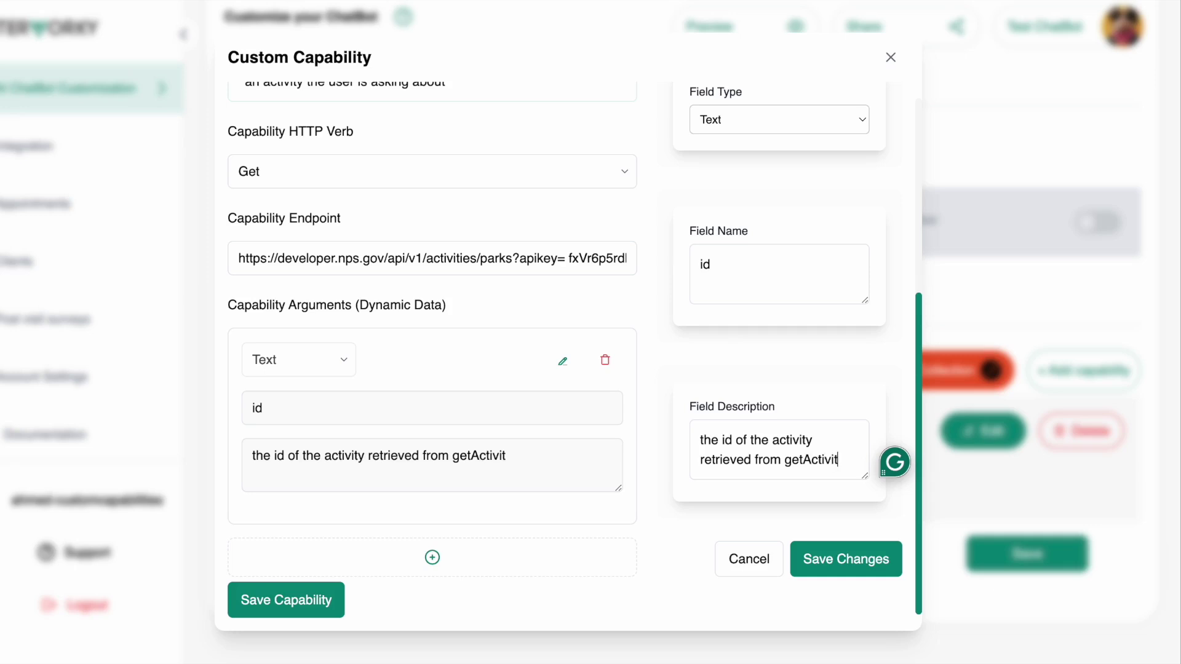
key("BackSpace")
key("BackSpace")
key("BackSpace")
type("ies c")
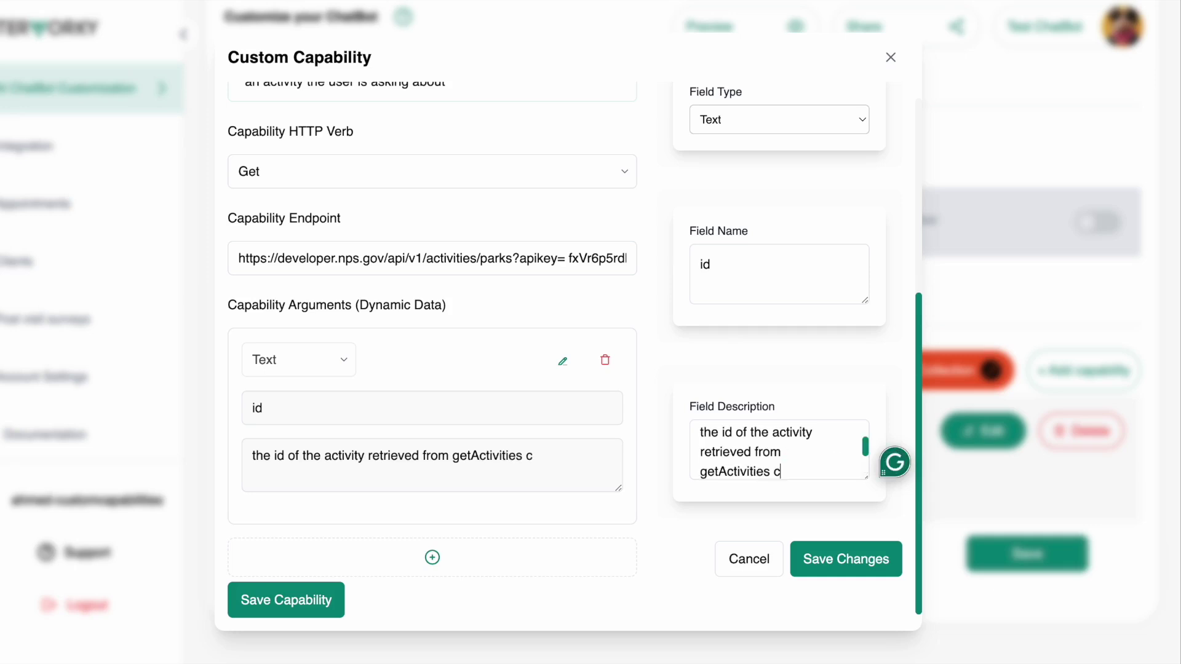
type("apability")
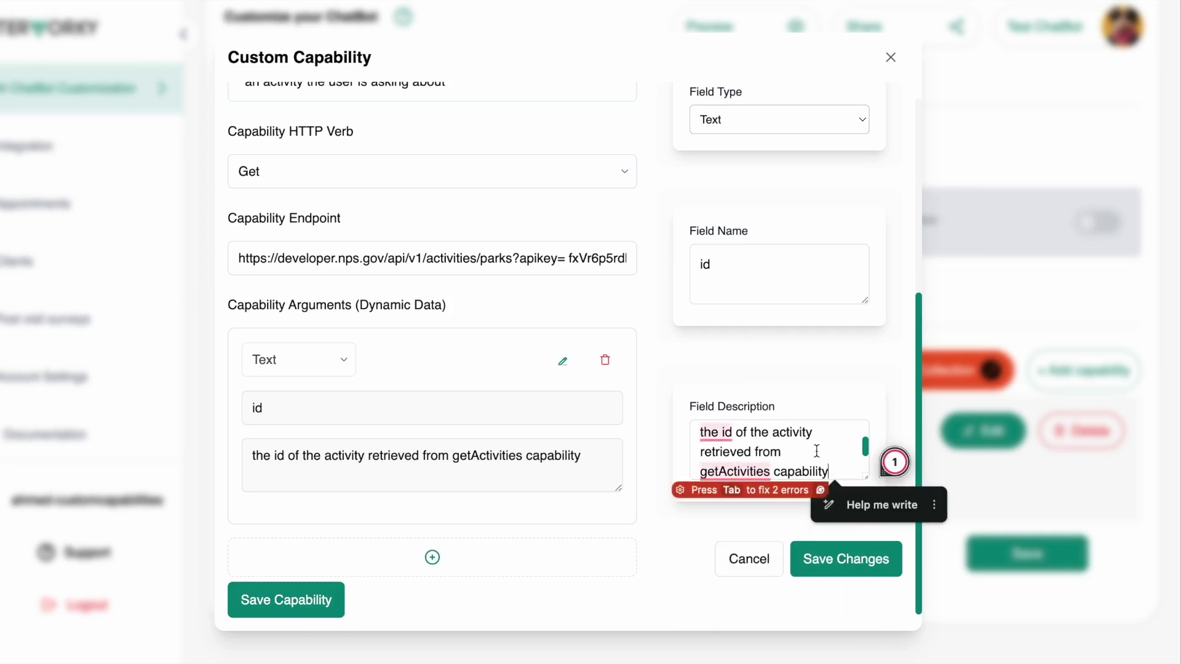
left_click(846, 559)
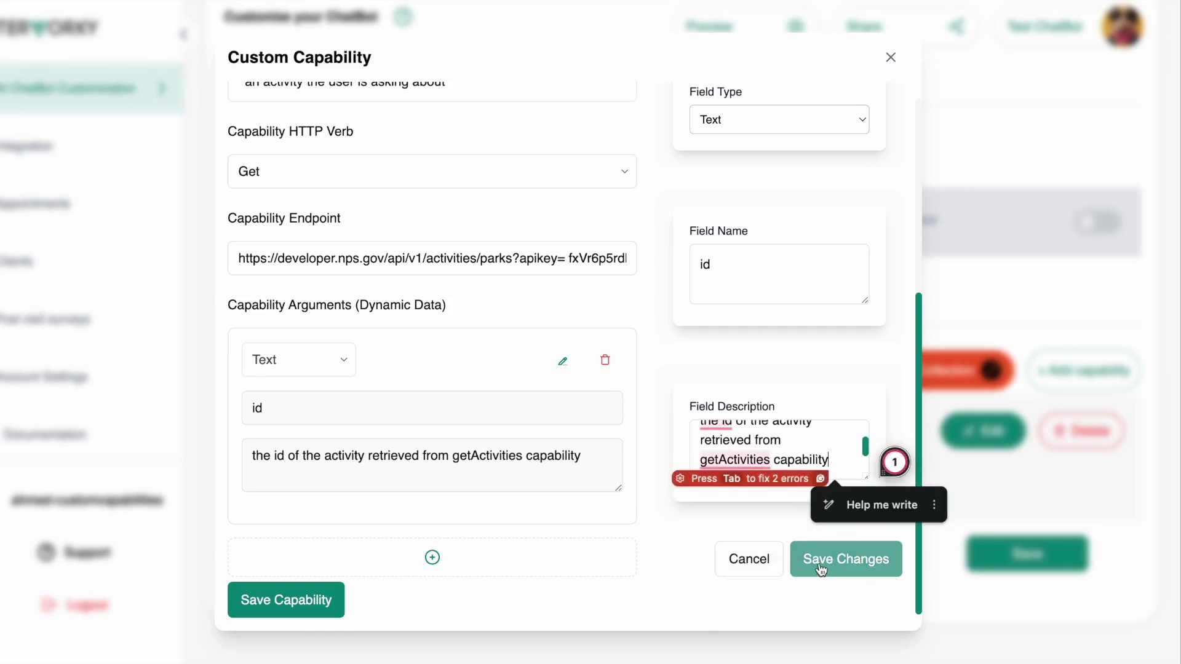
scroll(491, 335, "up", 5)
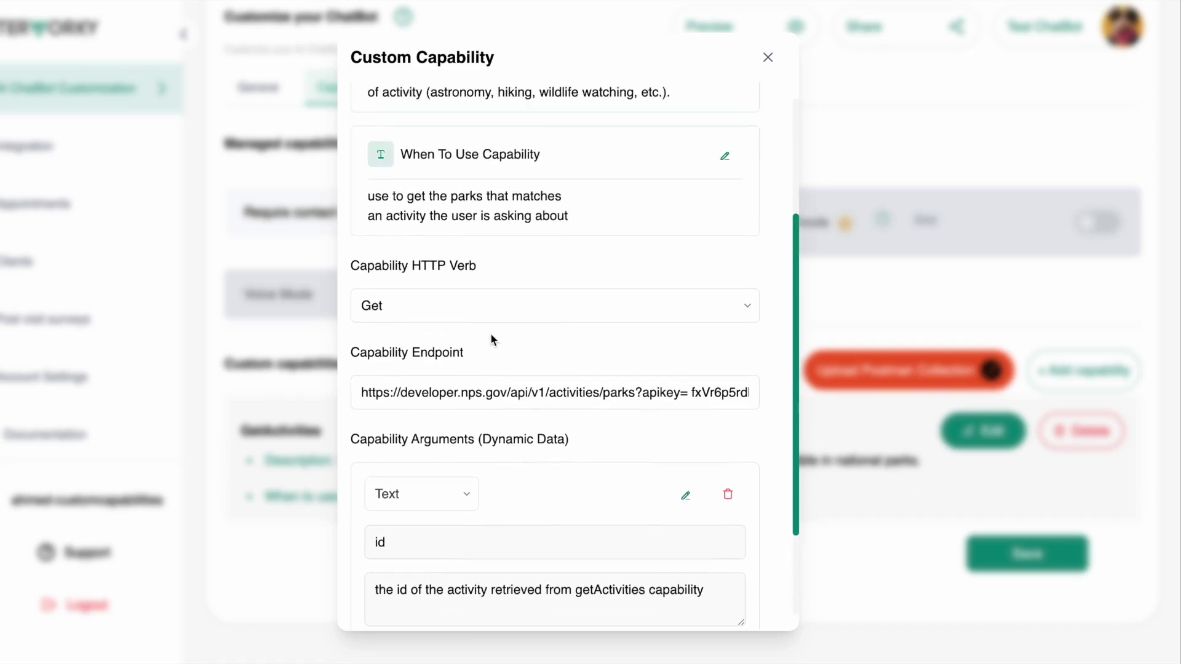
Remove the space before the API key in the parks capability's endpoint URL and save the capability
scroll(491, 336, "down", 10)
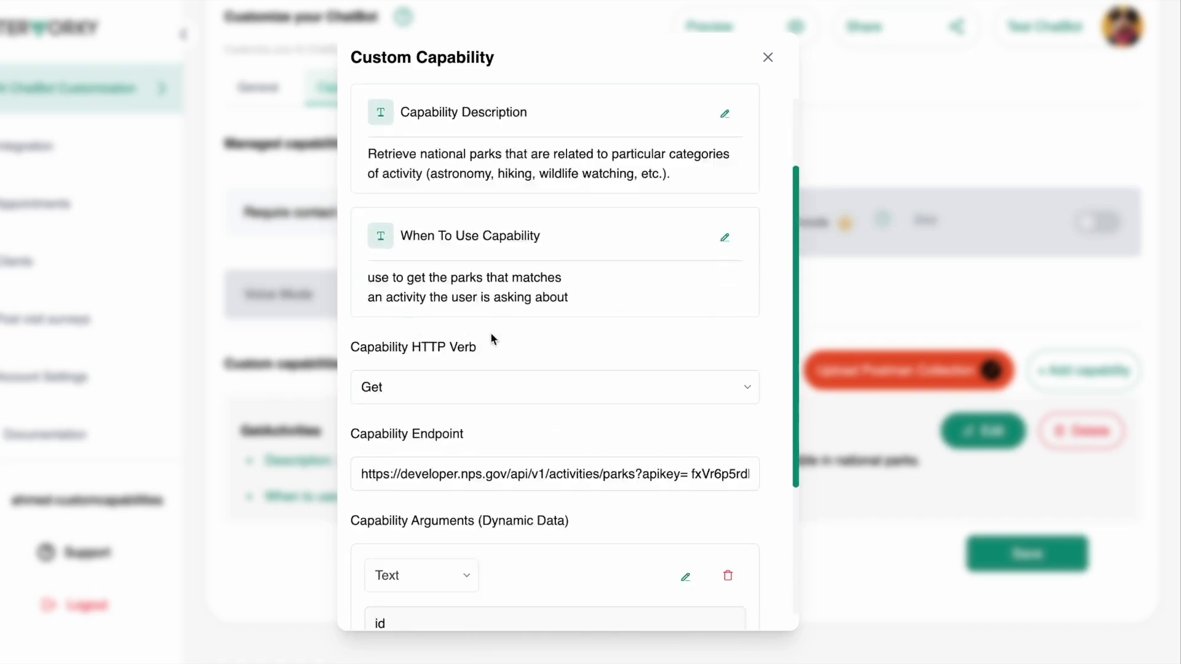
left_click(435, 601)
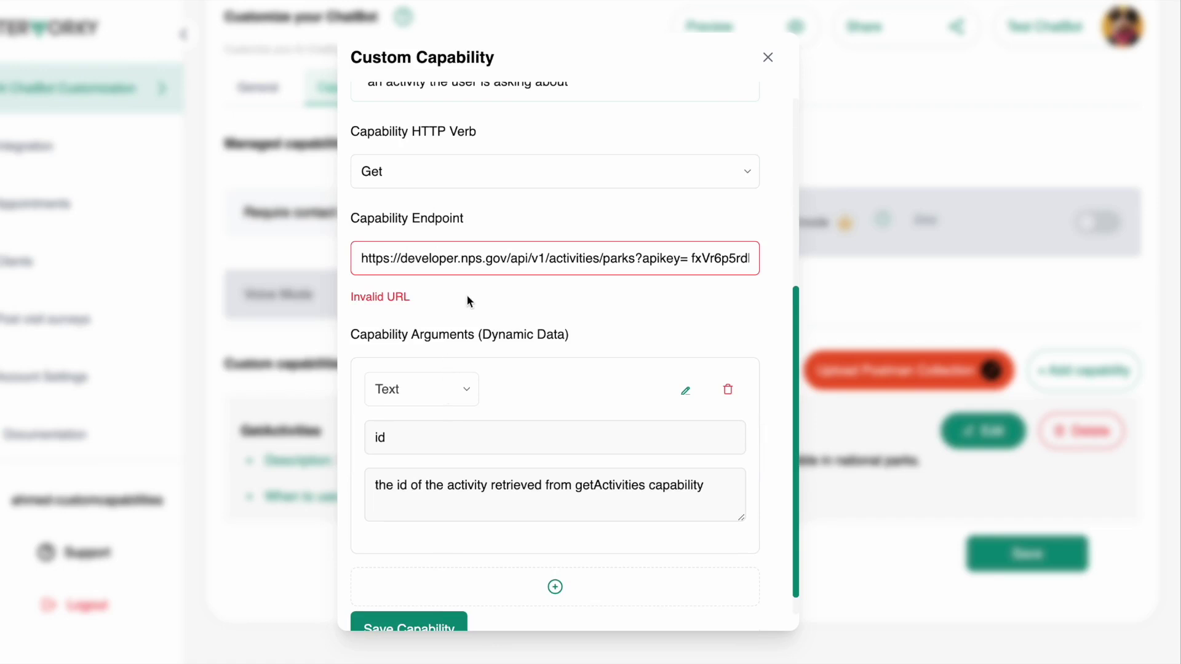
left_click(689, 258)
key("BackSpace")
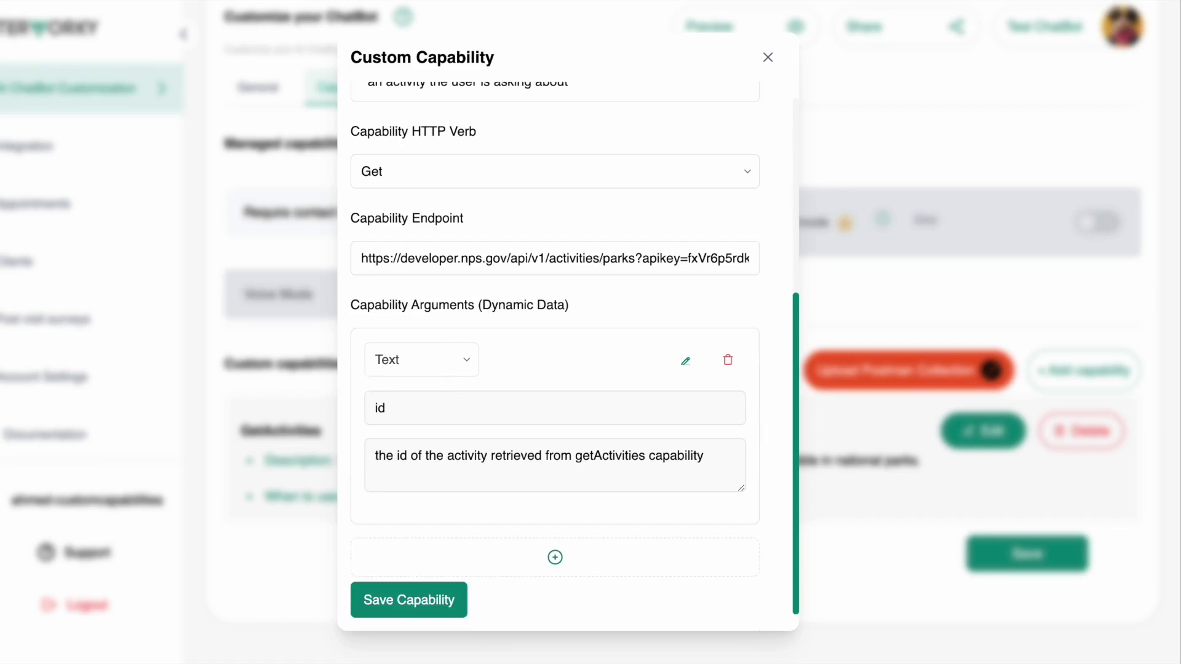
left_click(435, 604)
Change the apikey parameter to api_key in the GetActivities capability's endpoint URL and save the capability
left_click(981, 414)
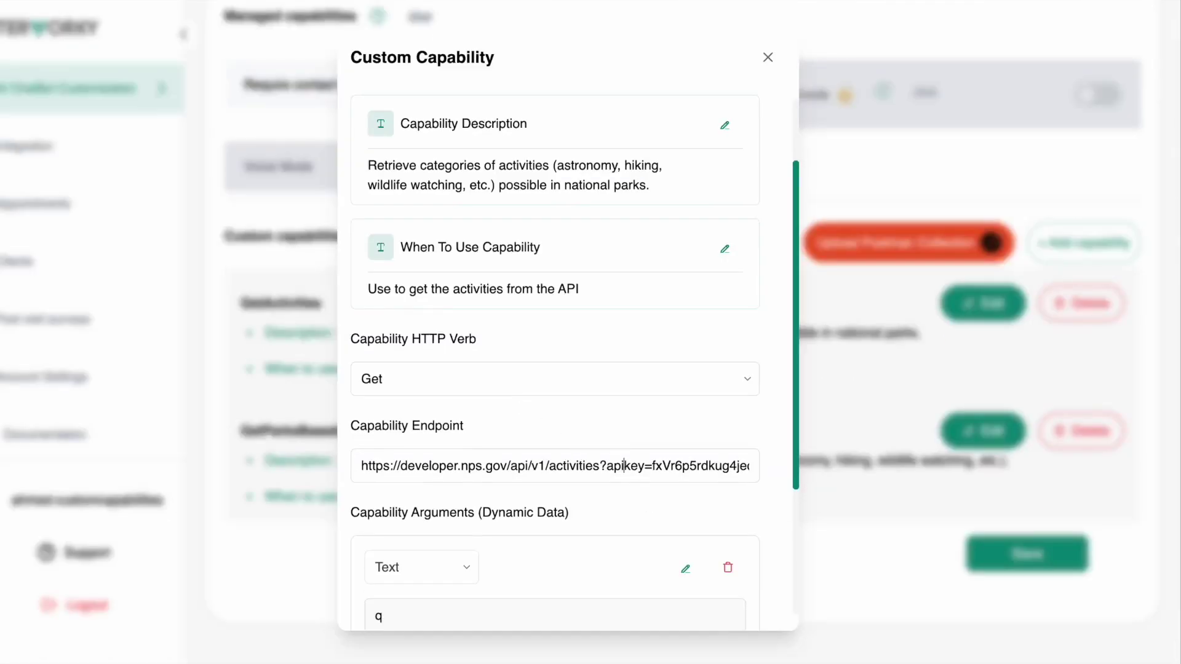
type("_")
scroll(659, 452, "down", 5)
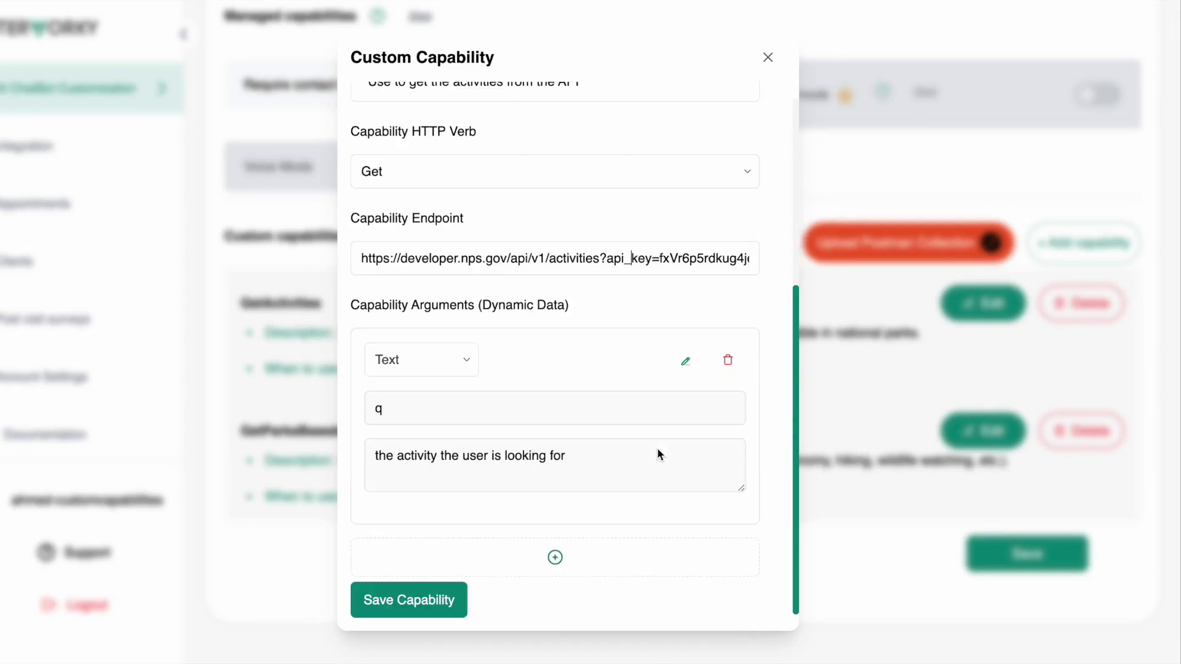
left_click(417, 601)
Change apikey to api_key in the parks capability's endpoint URL, save it, and open a new custom capability
left_click(982, 431)
scroll(568, 466, "down", 3)
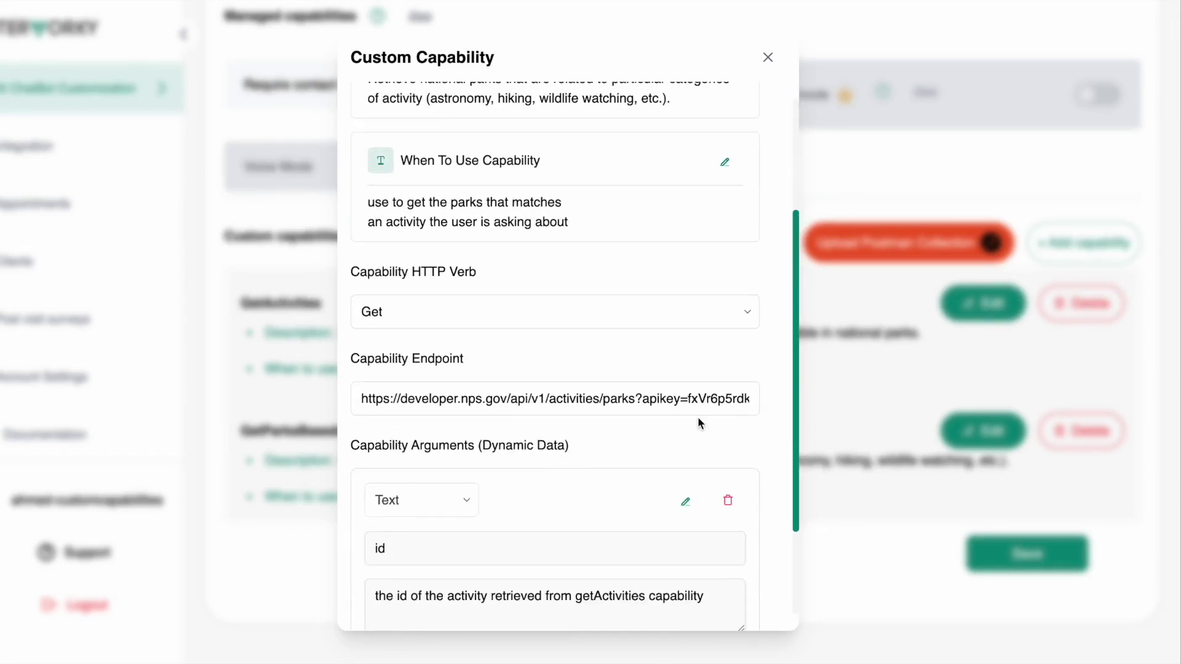
type("_")
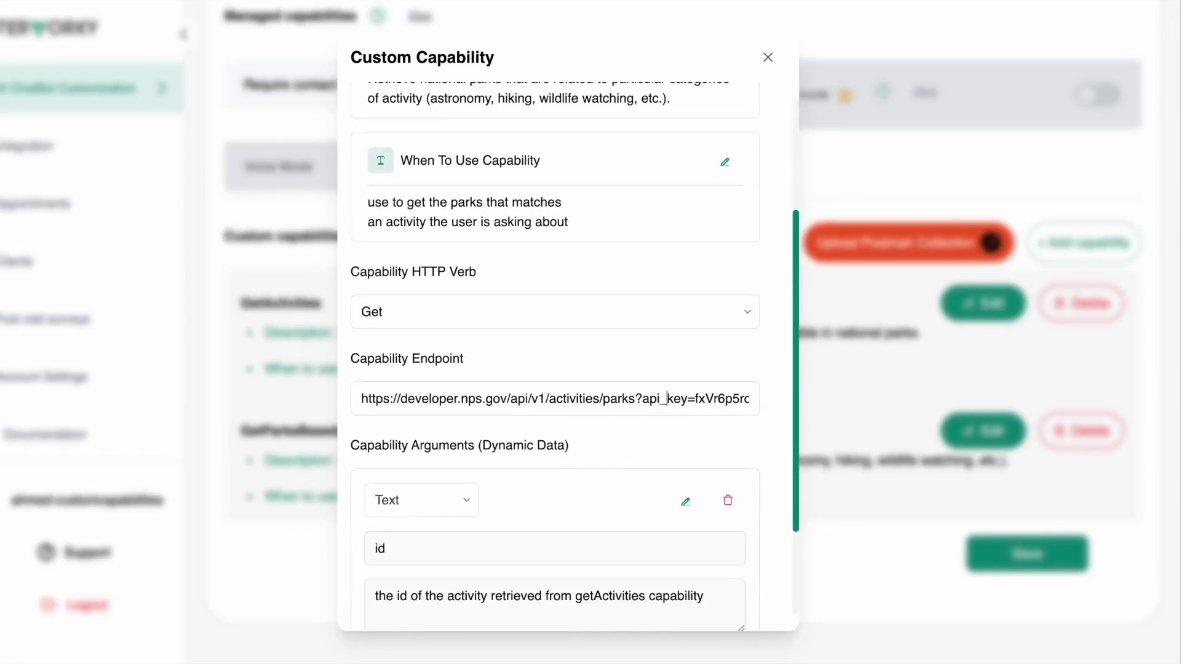
key("Return")
left_click(1073, 257)
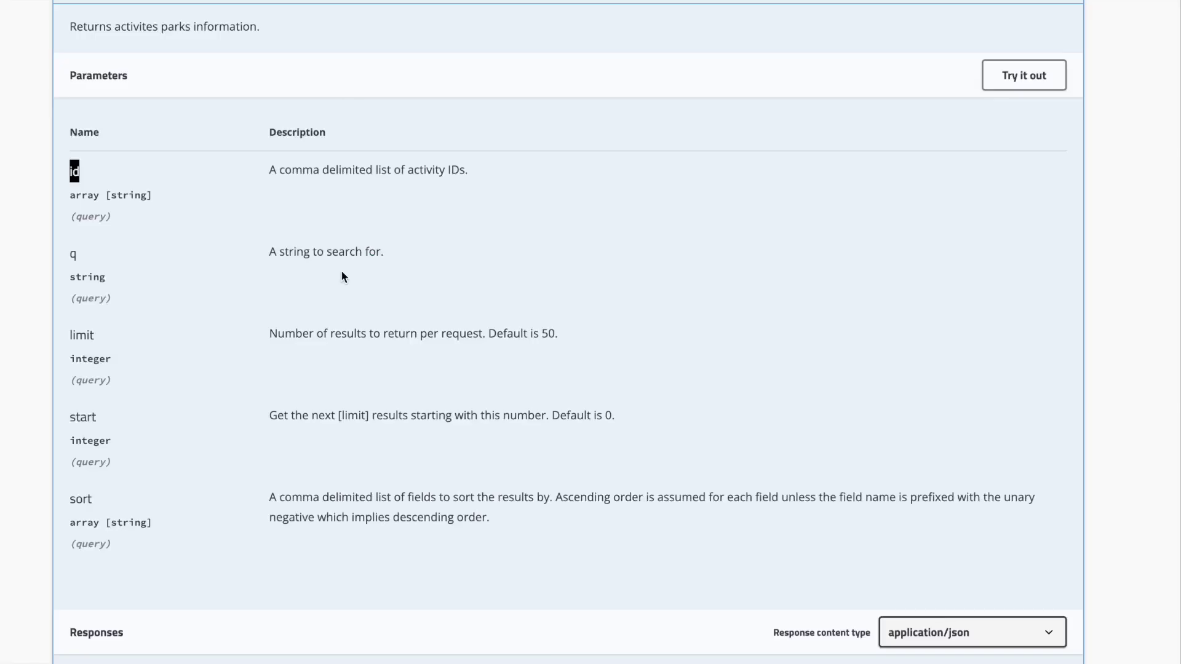
Browse the API documentation to the events endpoint and examine its query parameters and example response
scroll(340, 270, "up", 4)
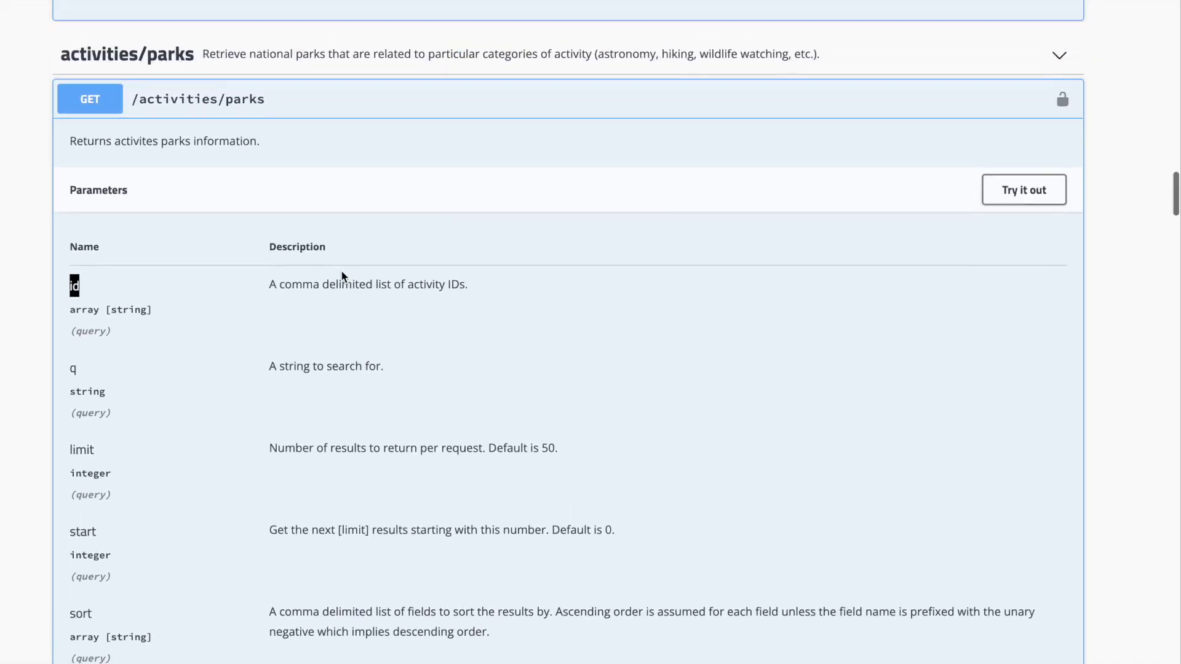
left_click(1059, 112)
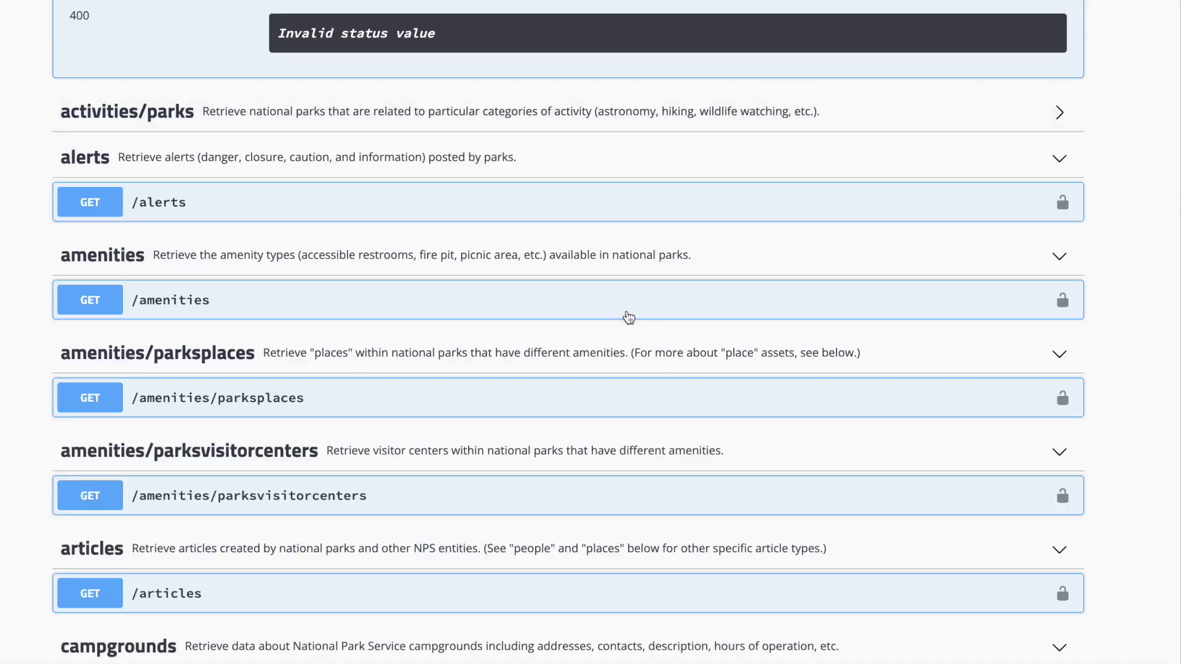
scroll(637, 310, "down", 8)
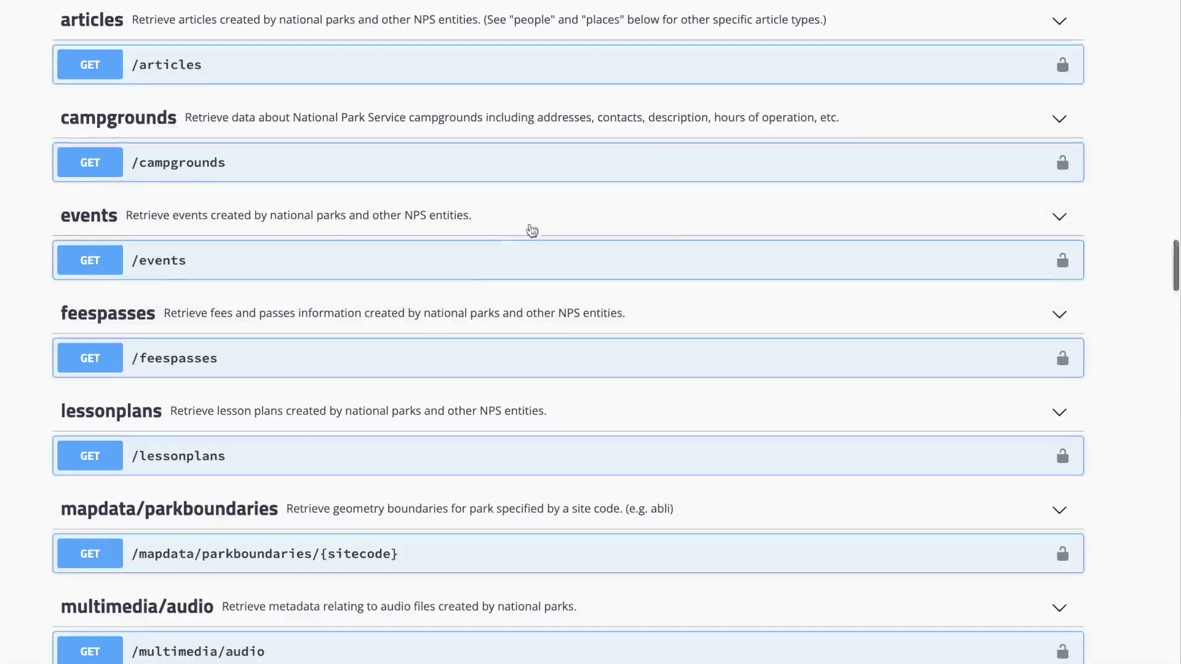
left_click(699, 215)
left_click(280, 215)
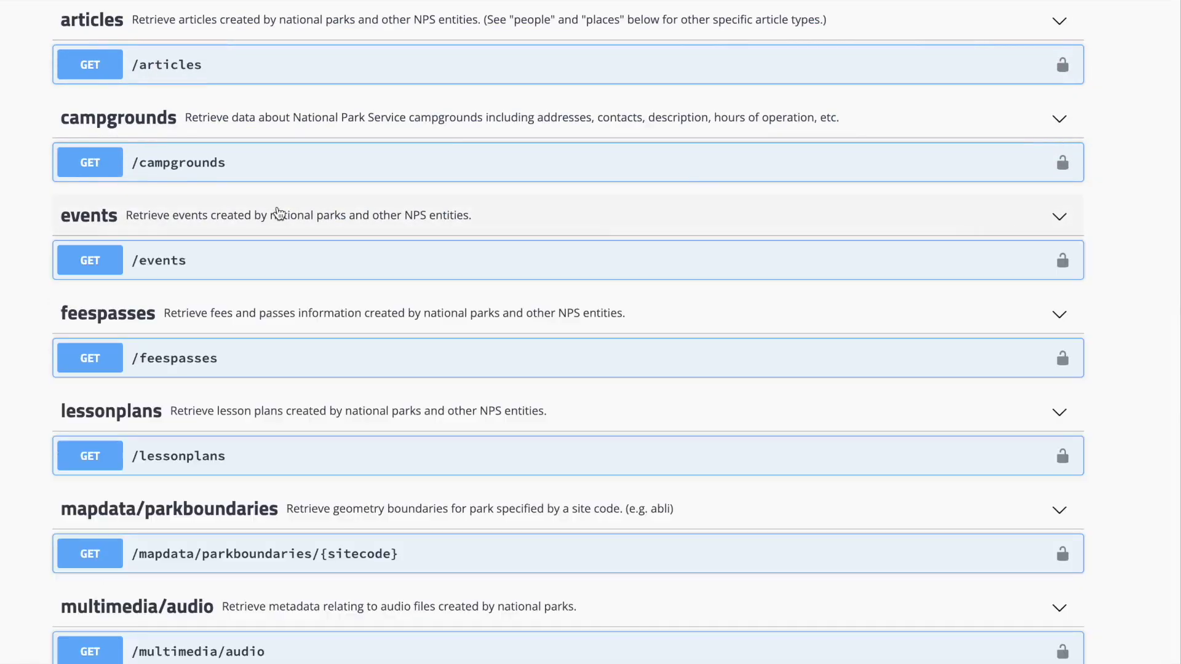
left_click(259, 261)
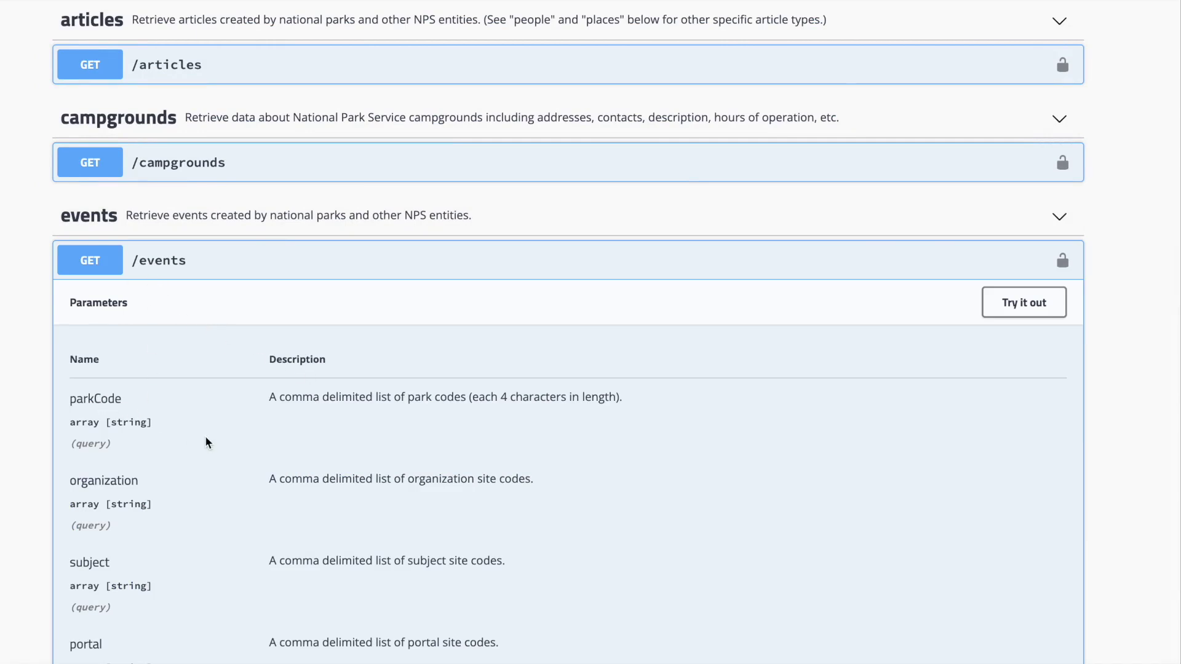
scroll(206, 442, "down", 20)
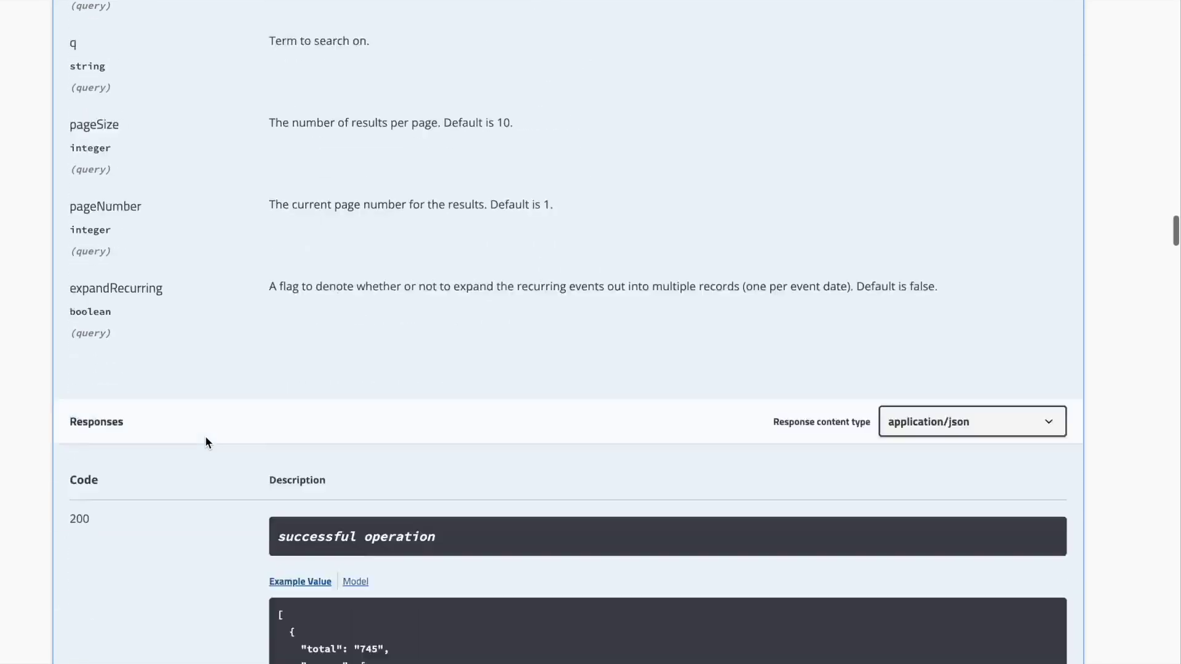
scroll(206, 440, "down", 10)
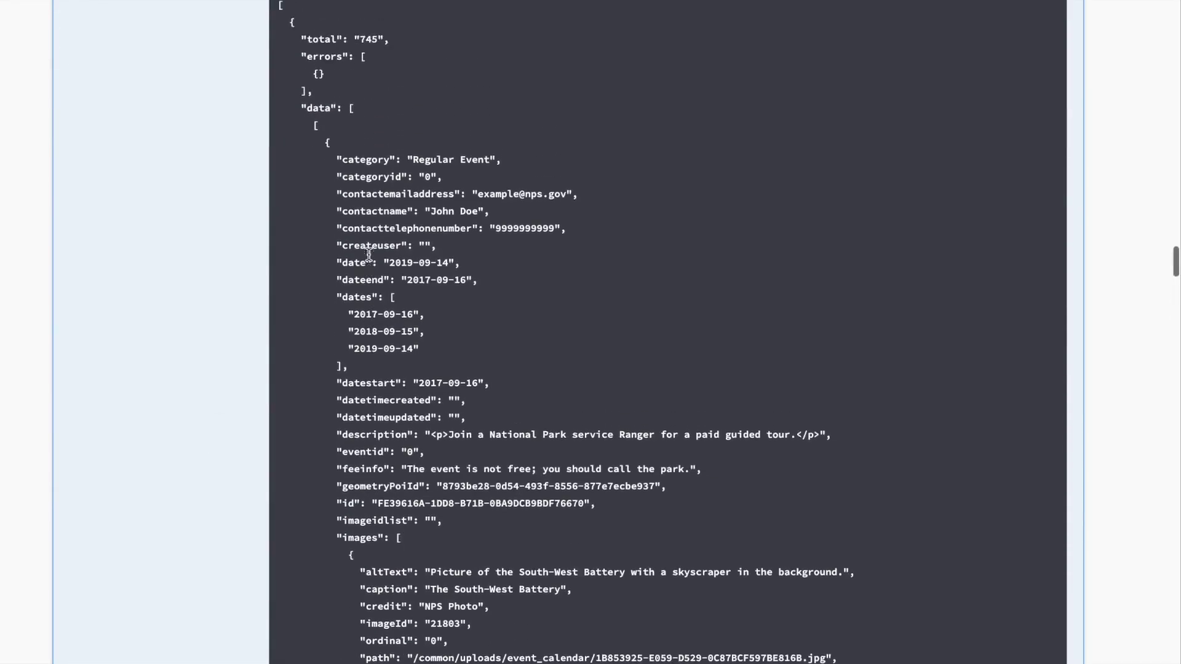
scroll(369, 254, "up", 3)
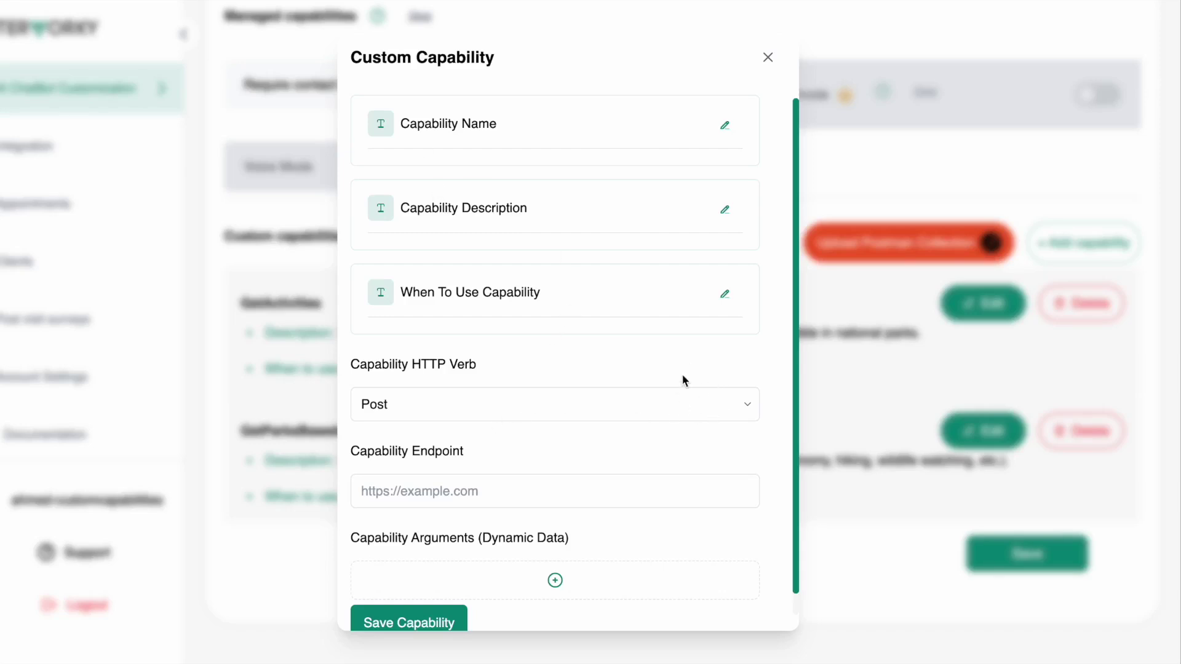
Set the new capability's HTTP verb to Get and name it GetParkEvents
left_click(604, 406)
left_click(533, 385)
left_click(725, 126)
left_click(730, 174)
type("GetParkEvents")
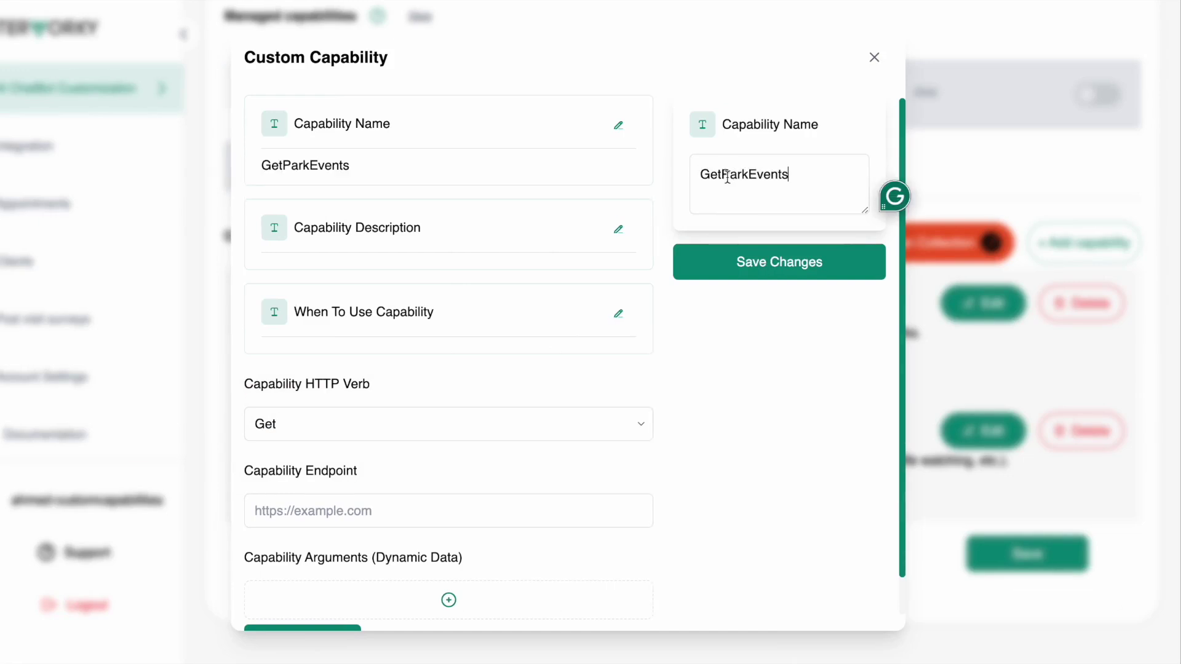
Copy "Retrieve events created by national parks and other NPS entities." from the API documentation into the capability description and save it
left_click(616, 232)
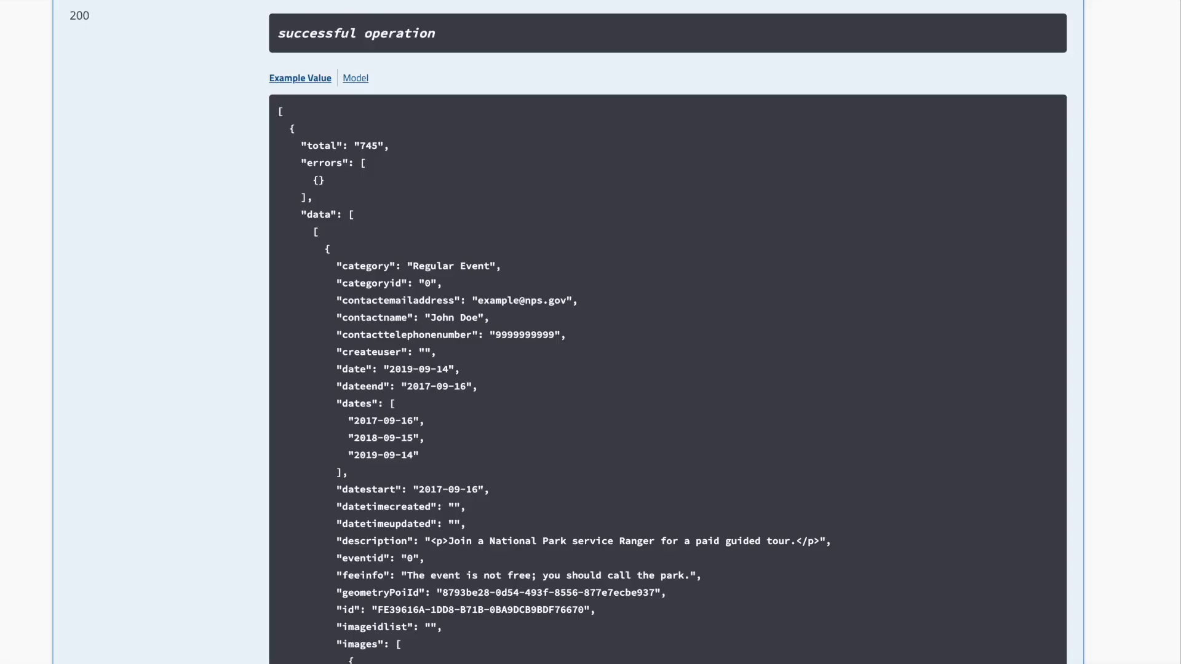
scroll(454, 181, "up", 10)
scroll(454, 181, "up", 5)
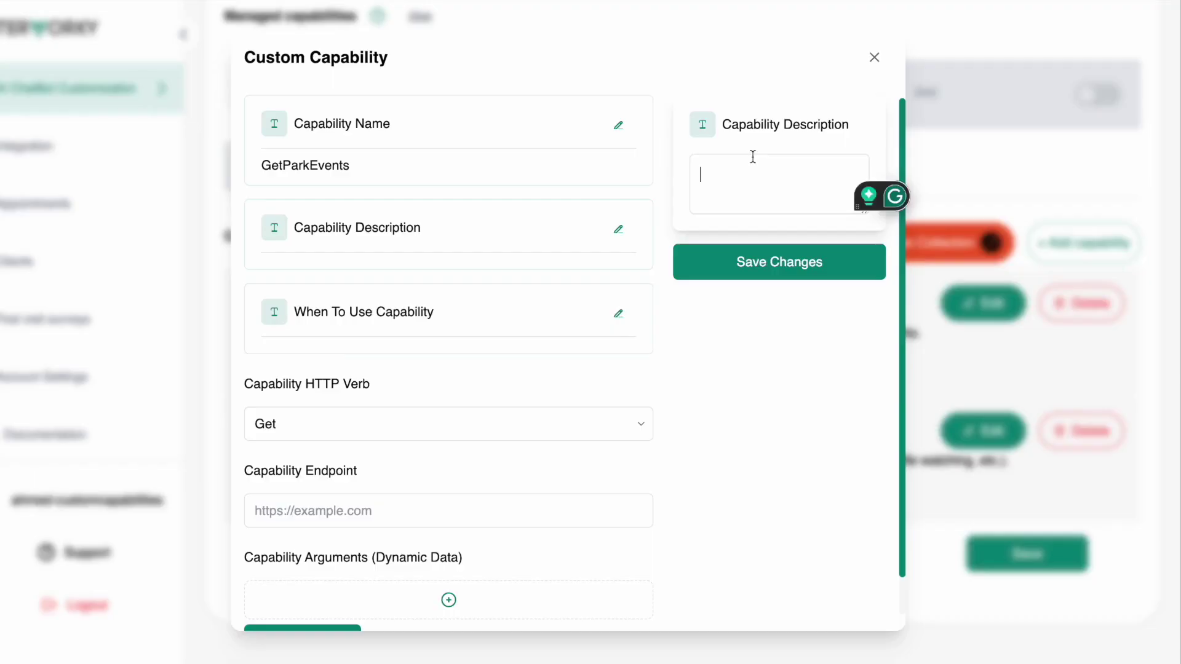
type("Retrieve events created by national parks and other NPS entities.")
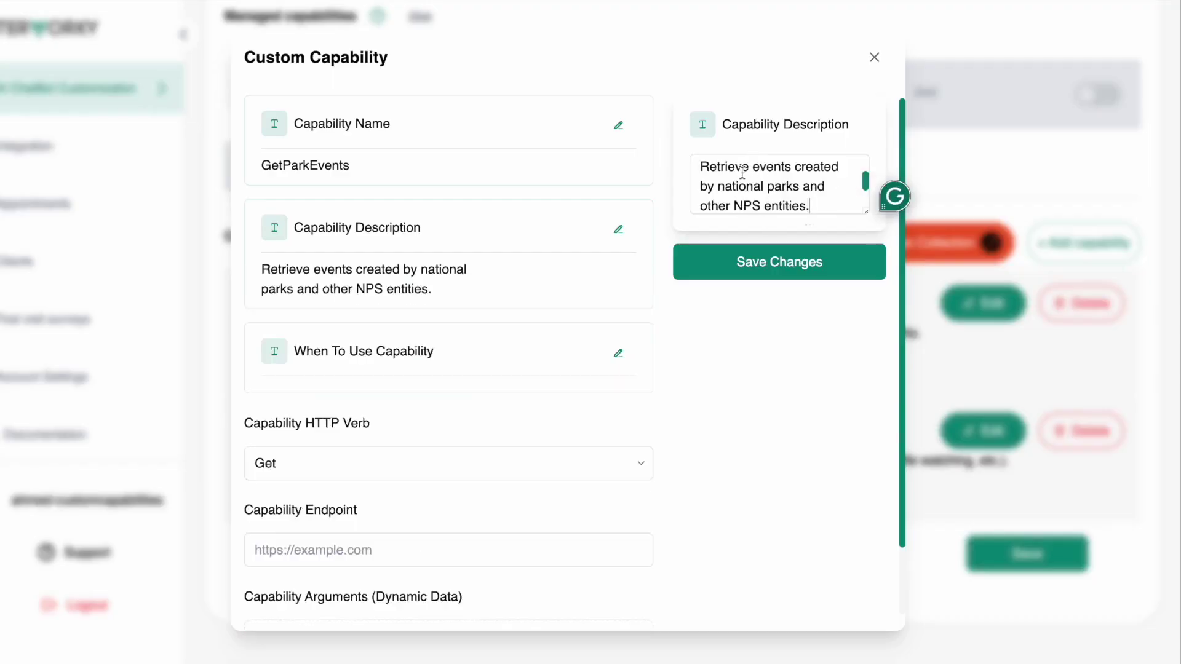
double_click(750, 206)
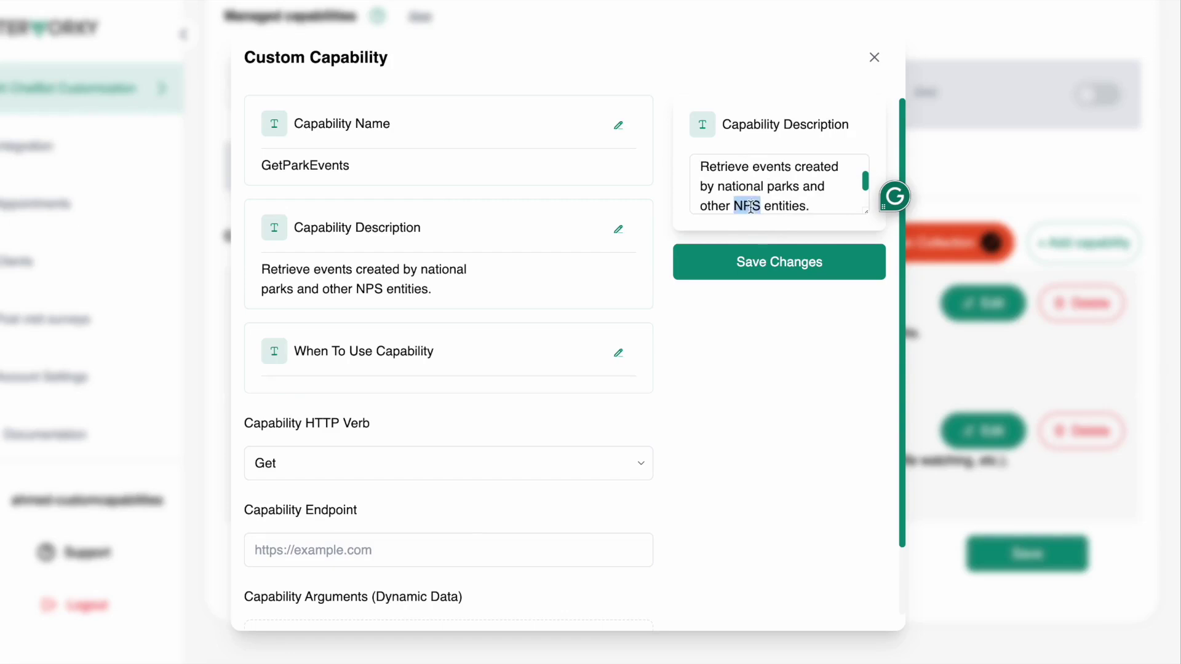
left_click(745, 261)
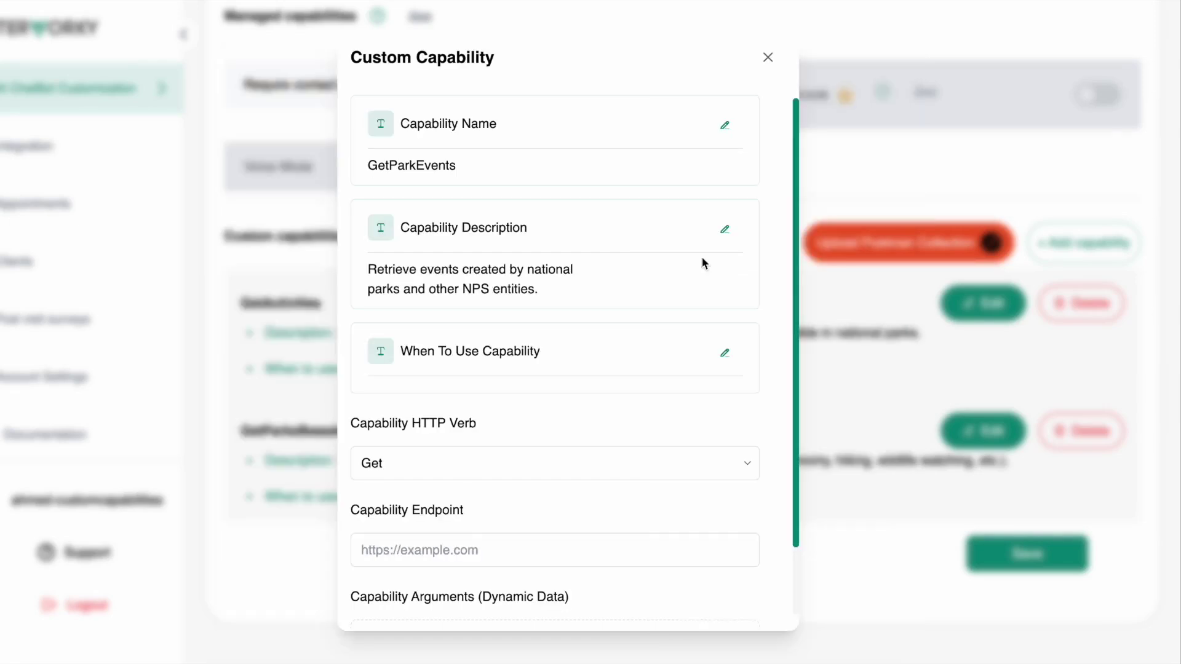
Set When To Use Capability to "use to Retrieve events created by national parks and other NPS entities." and save the change
left_click(721, 351)
left_click(723, 193)
type("use to Retrieve events created by national parks and other NPS entities.")
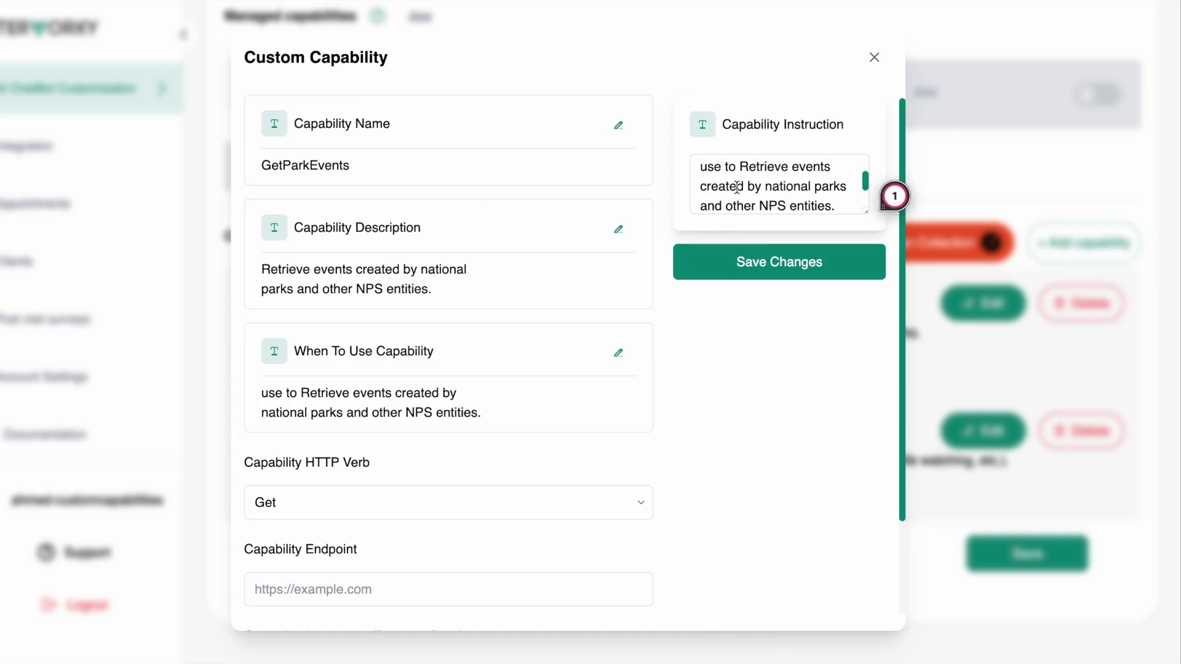
scroll(767, 184, "down", 1)
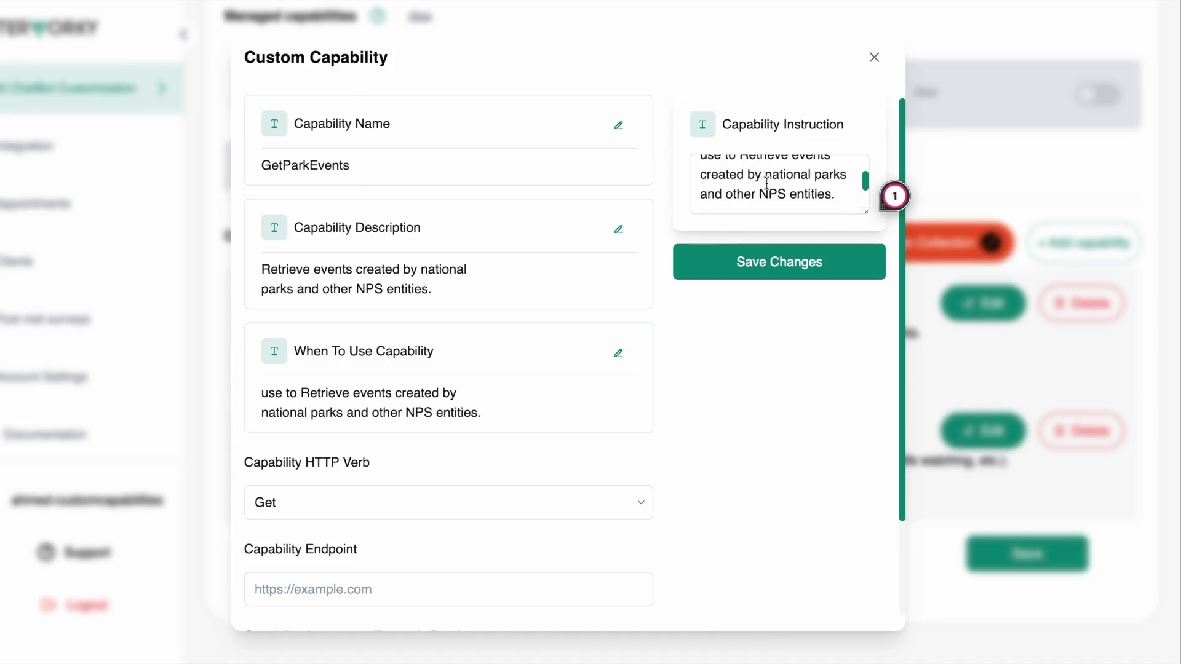
left_click(758, 262)
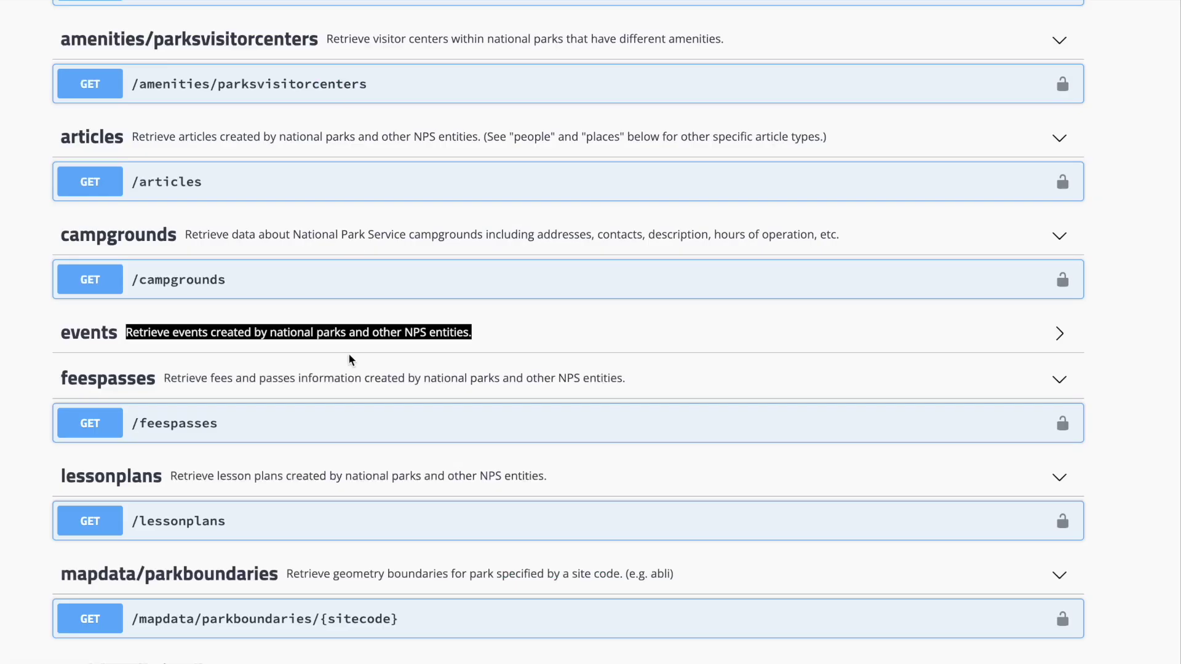
scroll(215, 332, "up", 1)
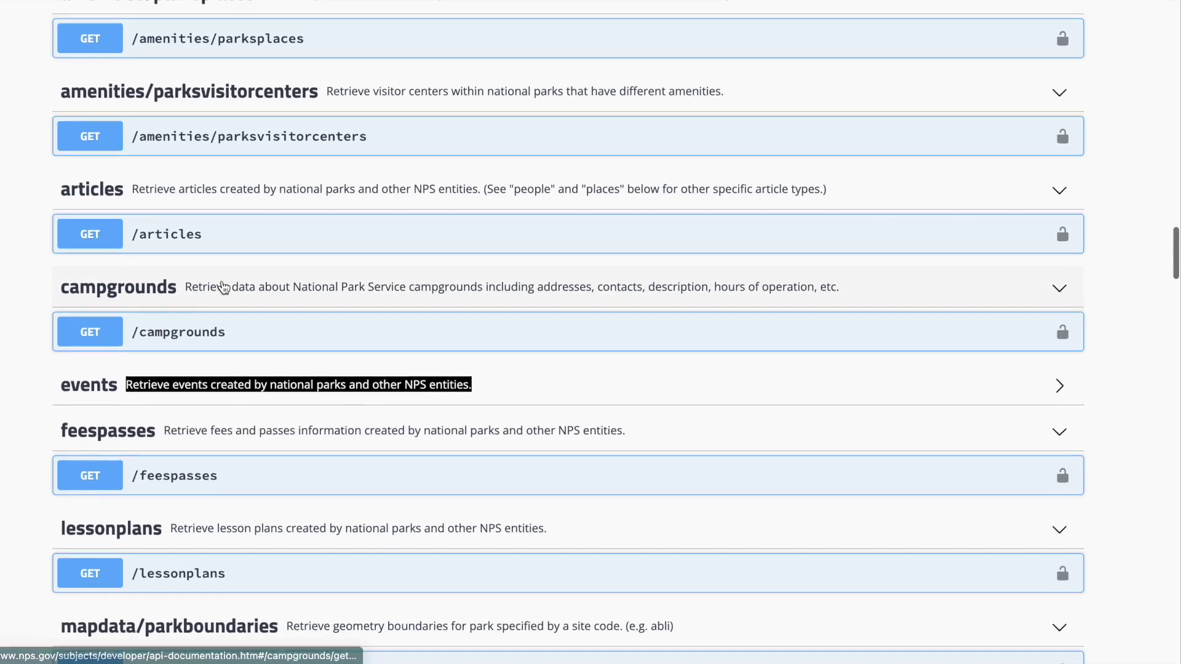
left_click(116, 384)
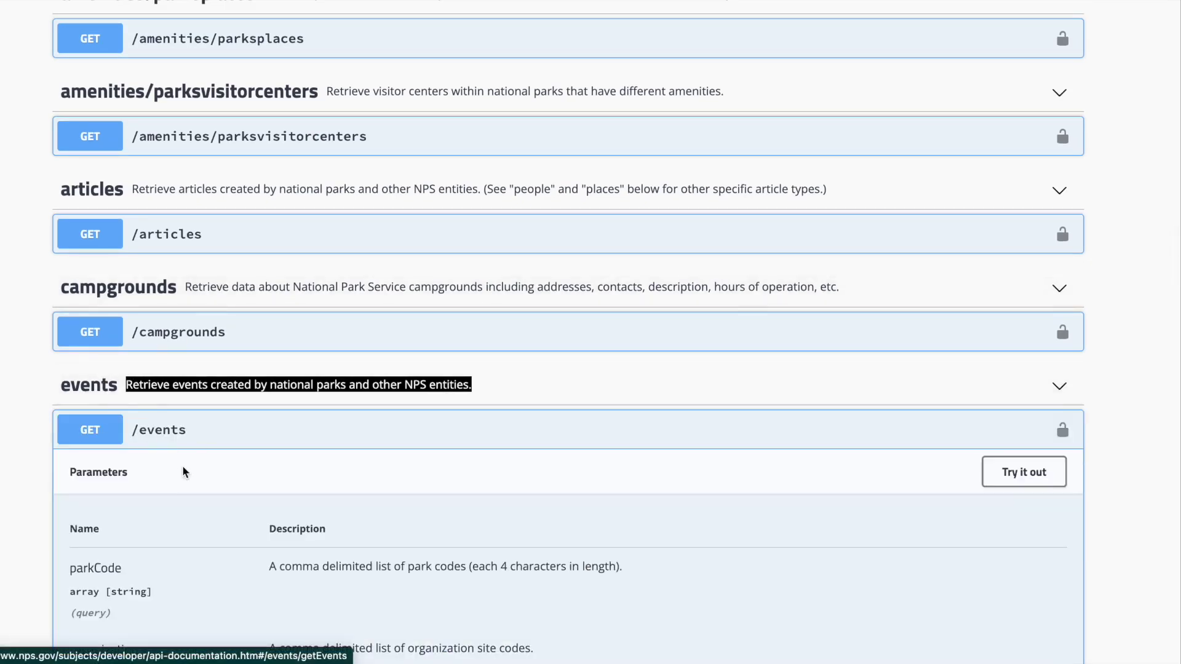
left_click_drag(186, 431, 128, 433)
key("super+c")
key("super+Tab")
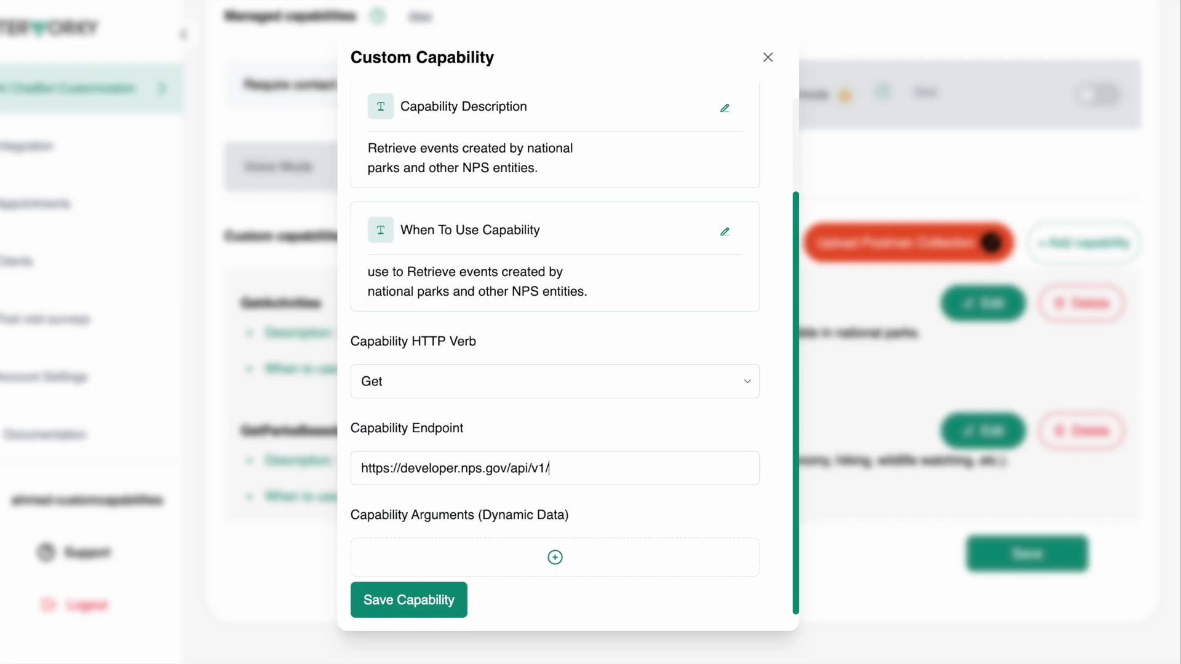
left_click(565, 460)
key("super+v")
key("BackSpace")
type("?ap")
key("super+Tab")
key("super+Tab")
key("super+v")
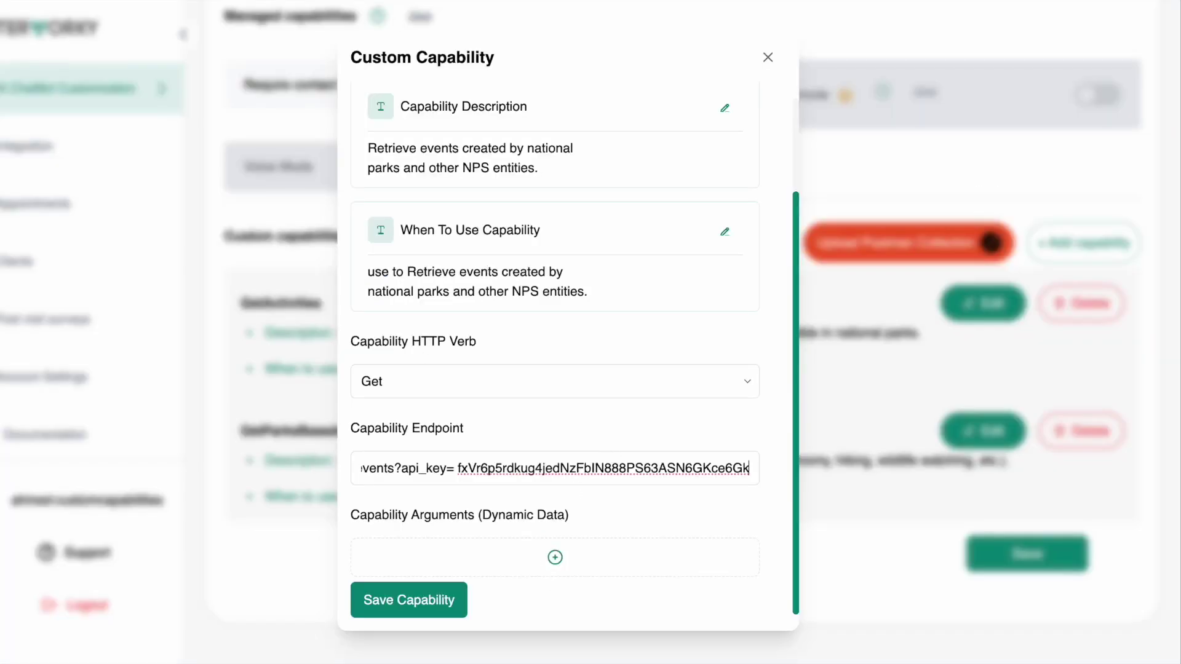
Copy the parkCode parameter name from the events endpoint in the API documentation
key("super+Tab")
scroll(282, 326, "down", 2)
left_click(285, 327)
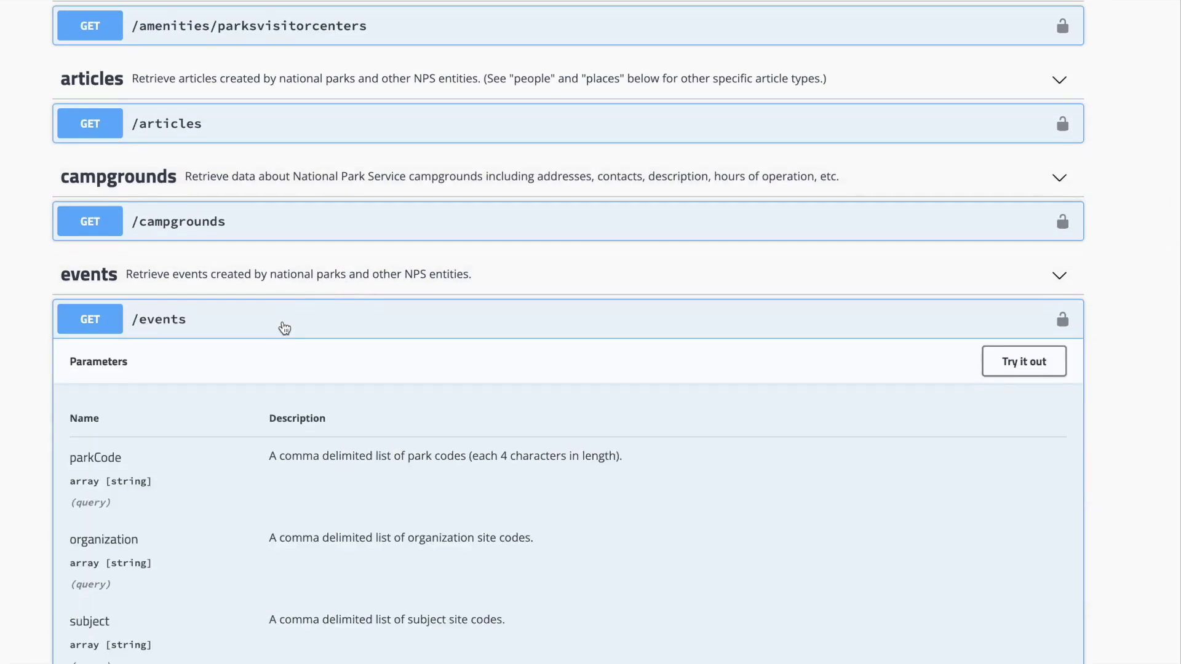
scroll(284, 327, "down", 3)
double_click(93, 233)
key("ctrl+c")
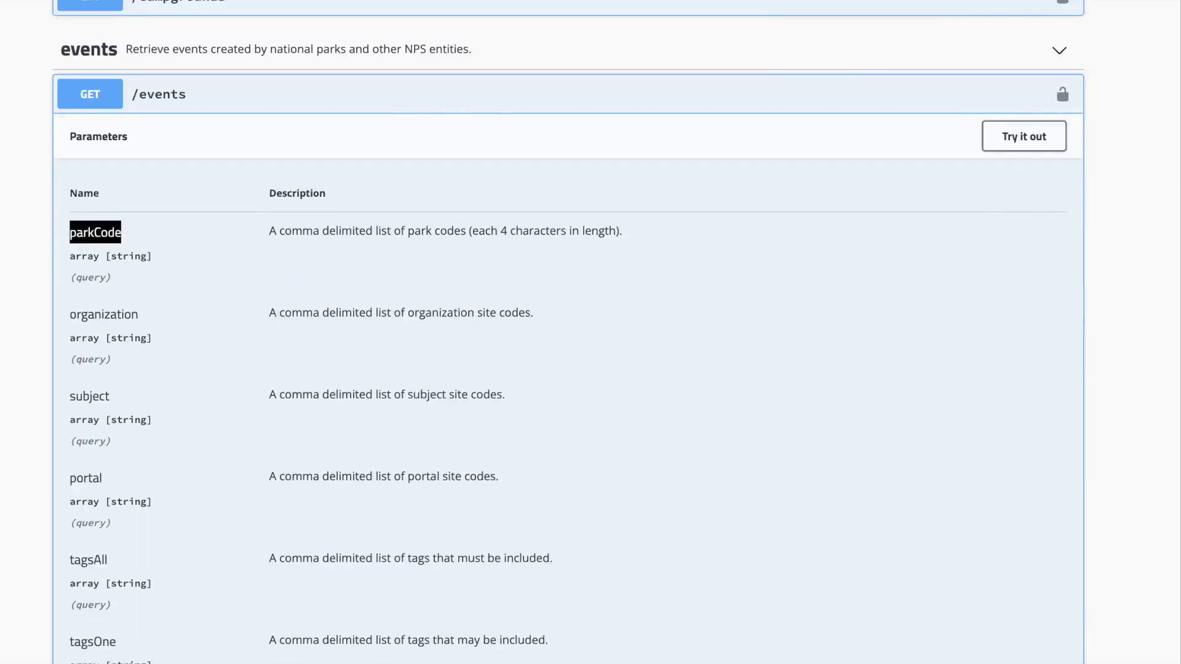
Add a text argument to the events capability and set its field name to parkCode
key("super+Tab")
left_click(555, 556)
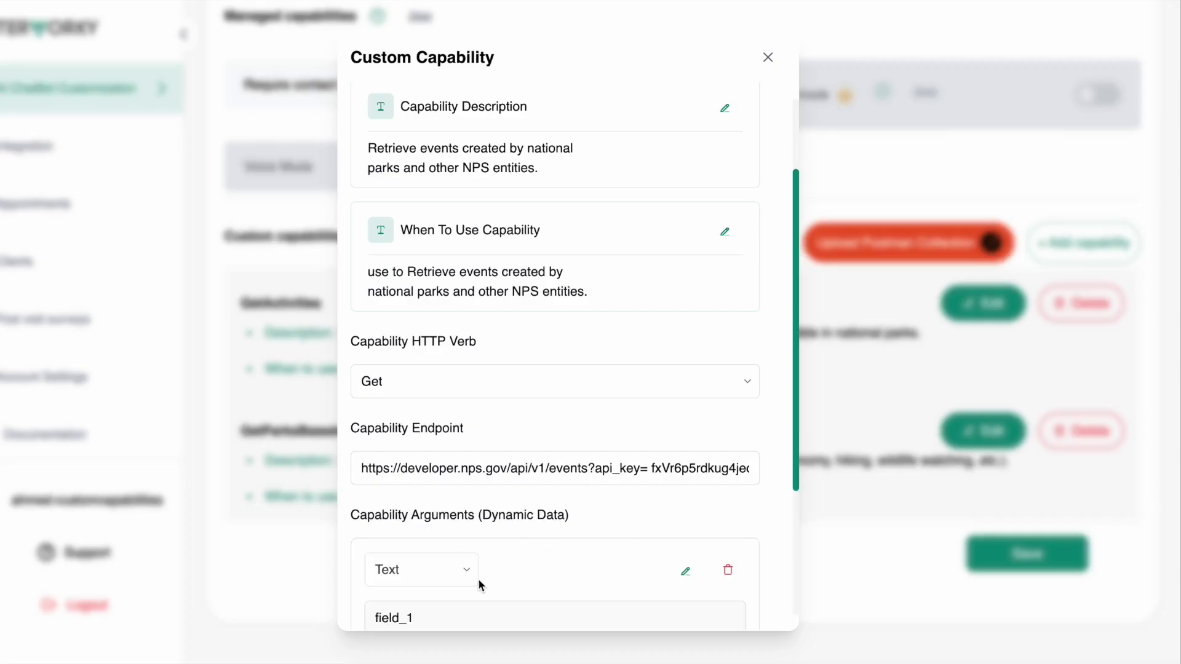
scroll(478, 579, "down", 3)
left_click(687, 407)
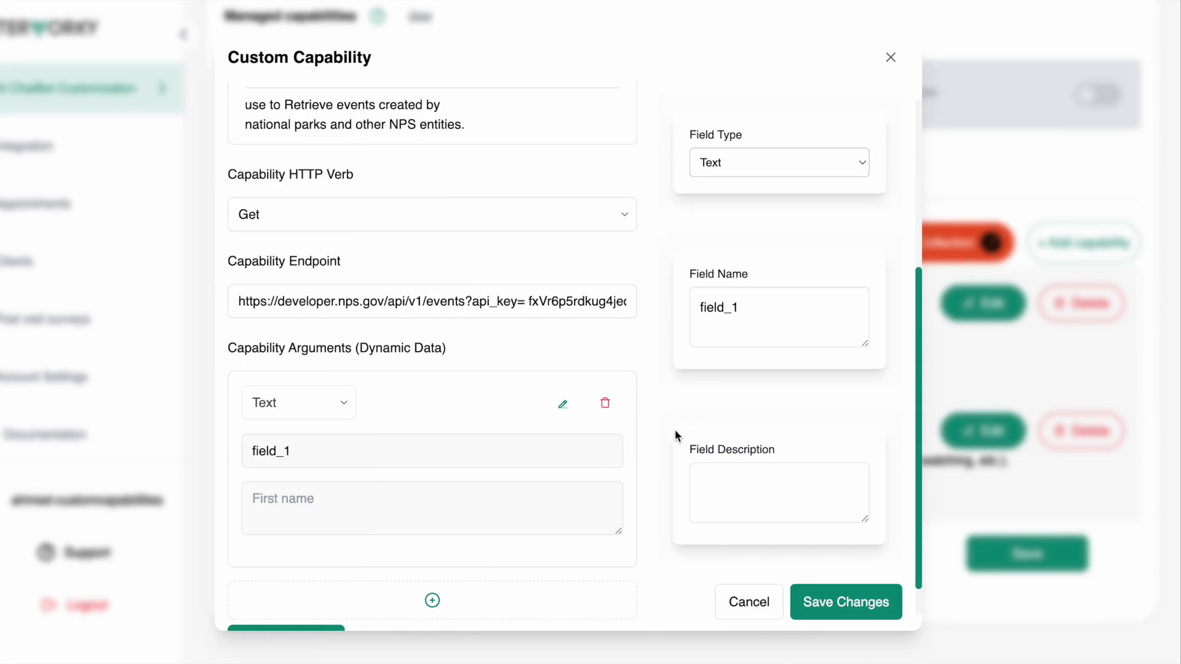
double_click(728, 315)
key("ctrl+v")
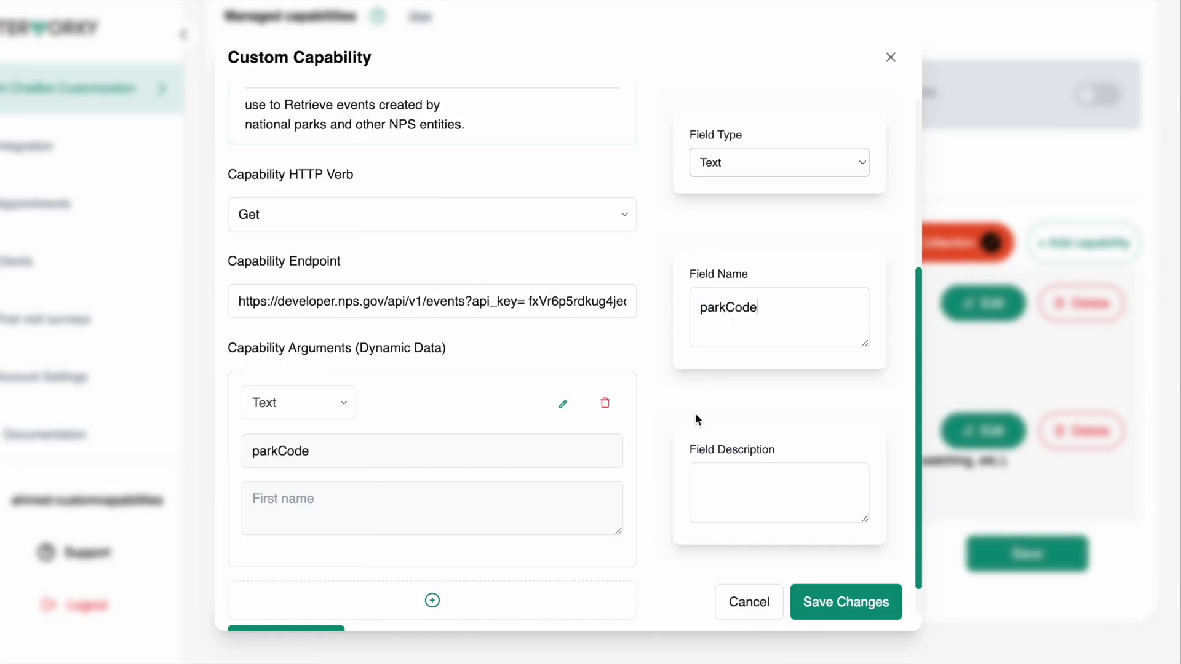
Set the parkCode argument's field description to "The park code 4 characters in length", based on the events endpoint documentation
key("super+Tab")
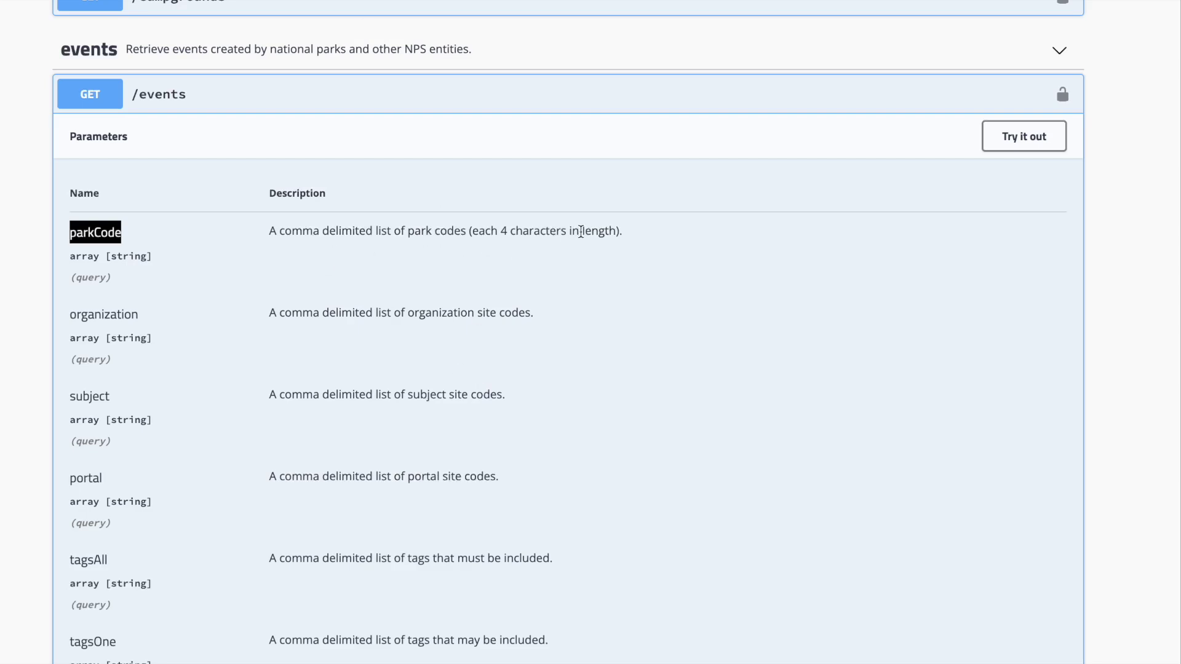
key("super+Tab")
left_click(762, 480)
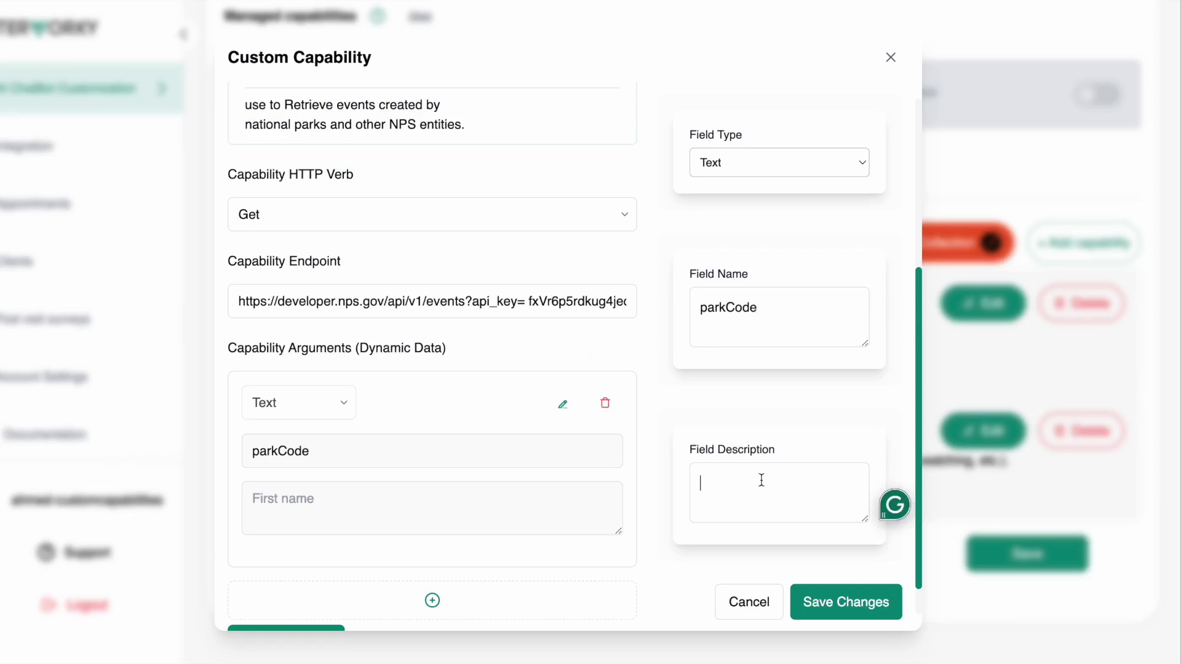
type("The park code 4 characters in length")
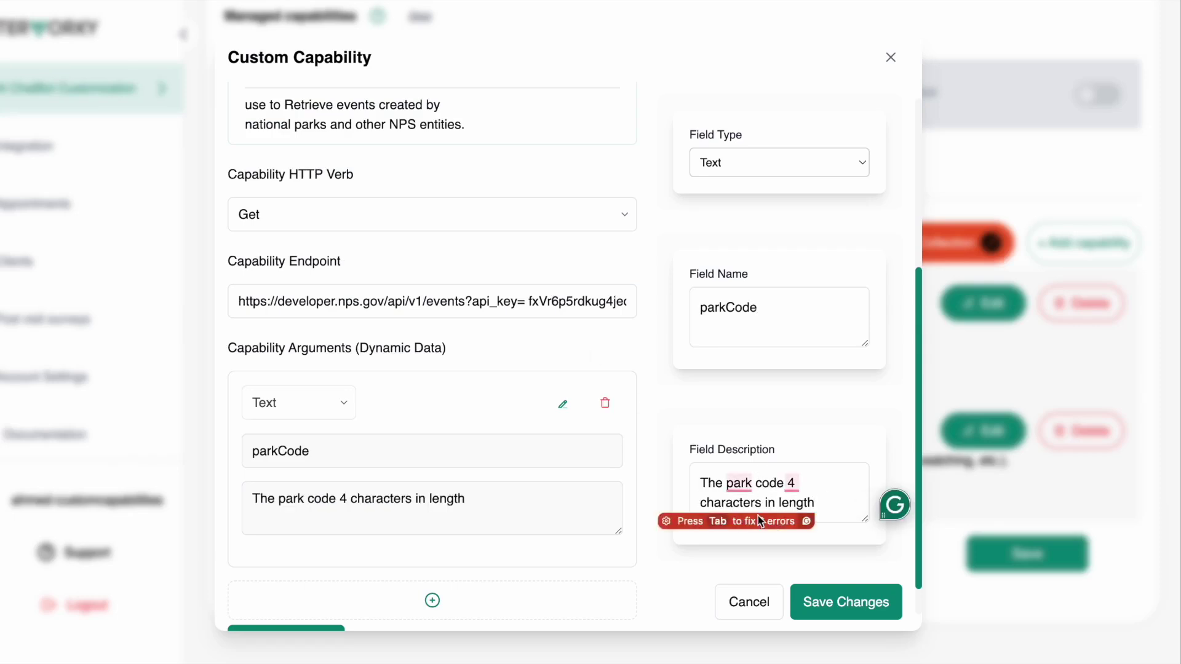
scroll(640, 502, "down", 1)
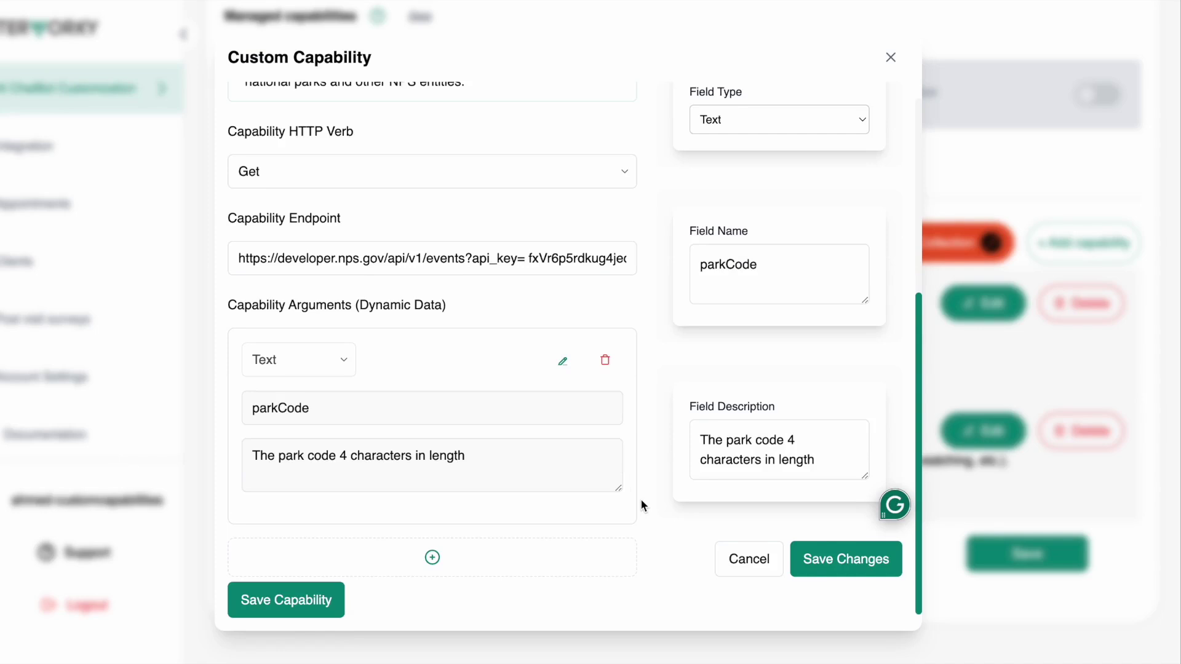
Remove the stray space before the API key in the capability endpoint URL and check the rest of the form
scroll(640, 498, "up", 1)
left_click(527, 316)
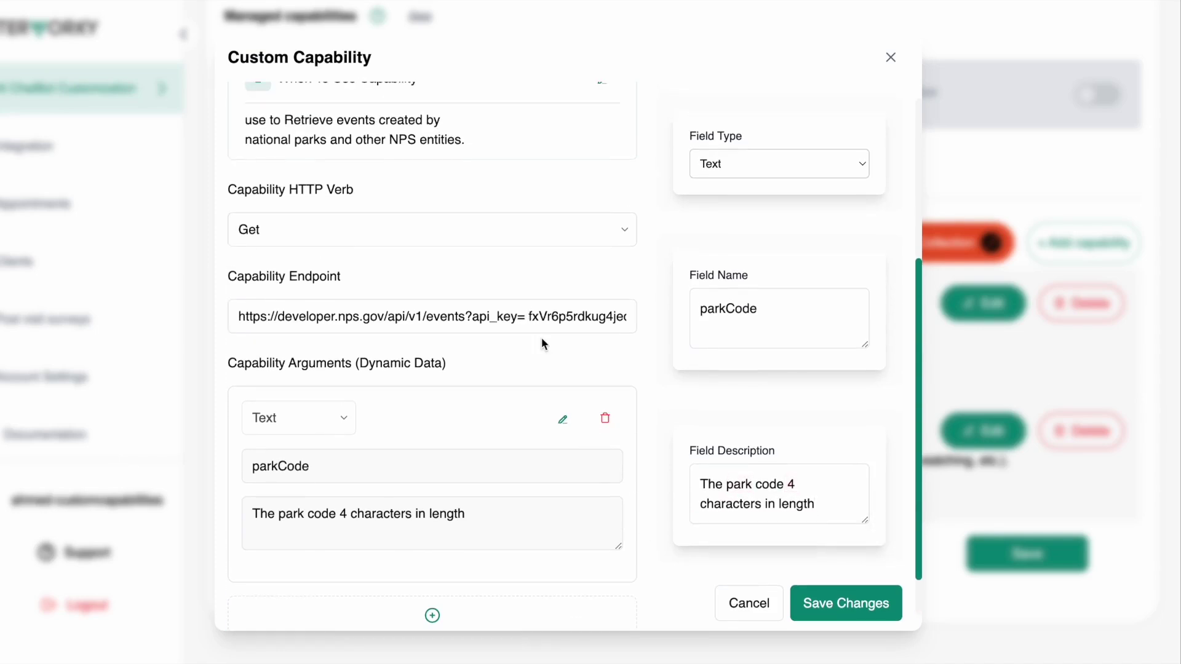
key("BackSpace")
scroll(562, 105, "up", 4)
scroll(684, 314, "down", 5)
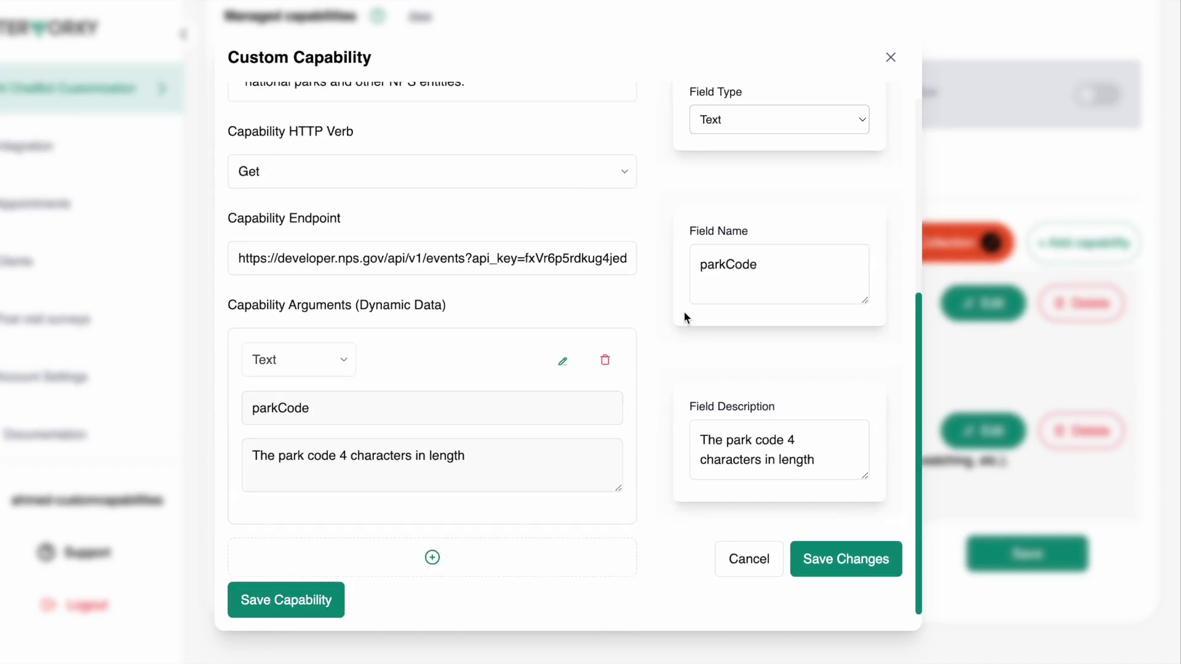
Save the argument changes and the GetParkEvents capability, and save the chatbot customization
left_click(846, 558)
left_click(440, 598)
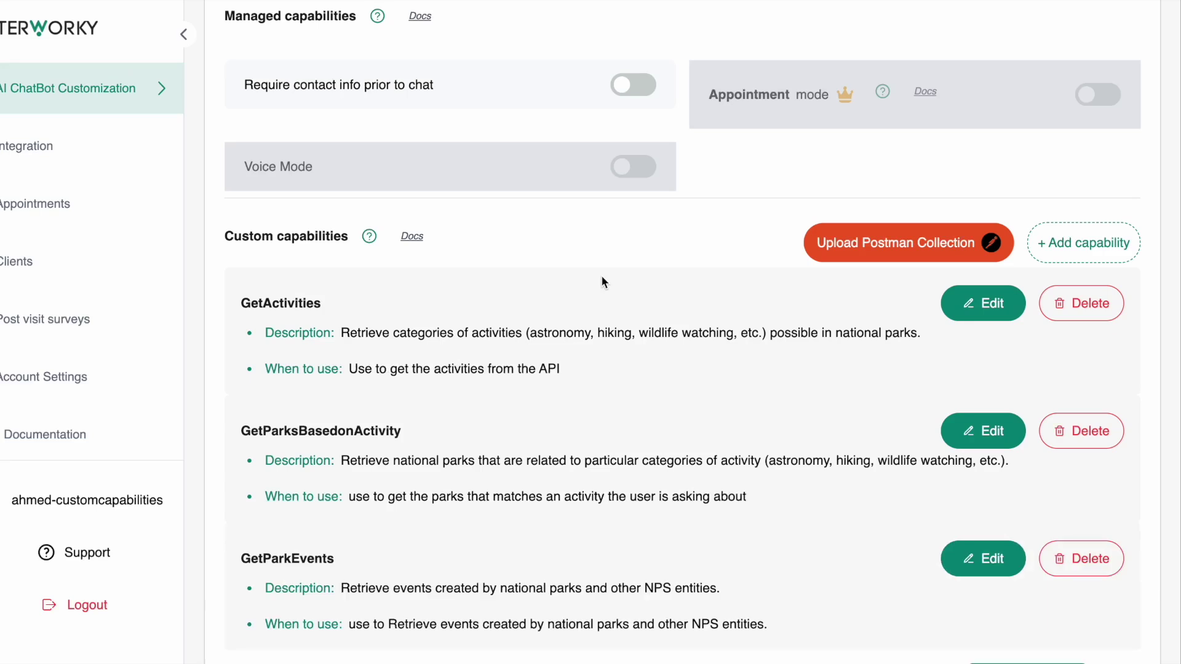
scroll(602, 281, "down", 3)
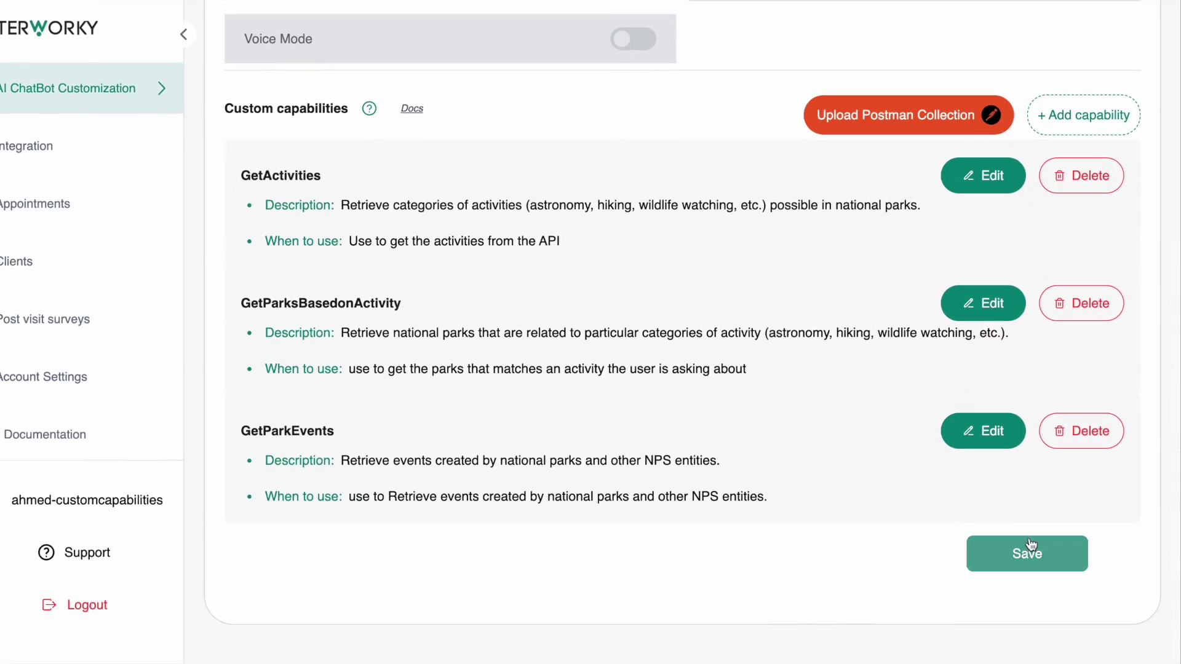
left_click(1024, 550)
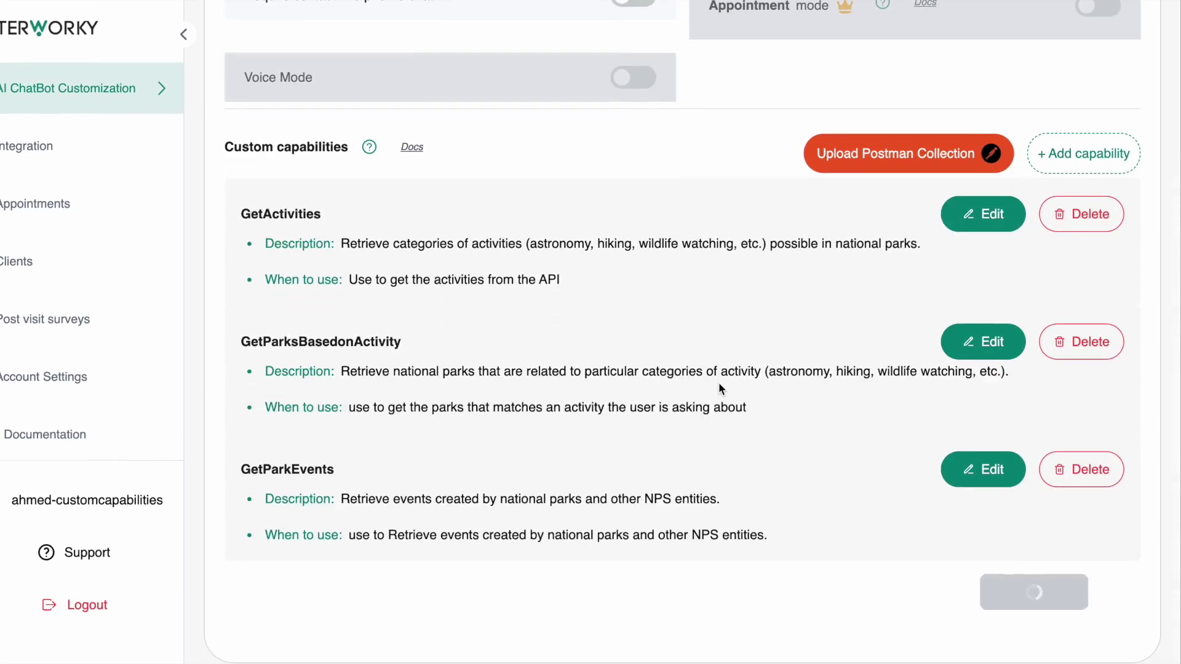
Open the National Parks Expert chat and ask "What parks are good for hiking in california?"
scroll(718, 382, "up", 5)
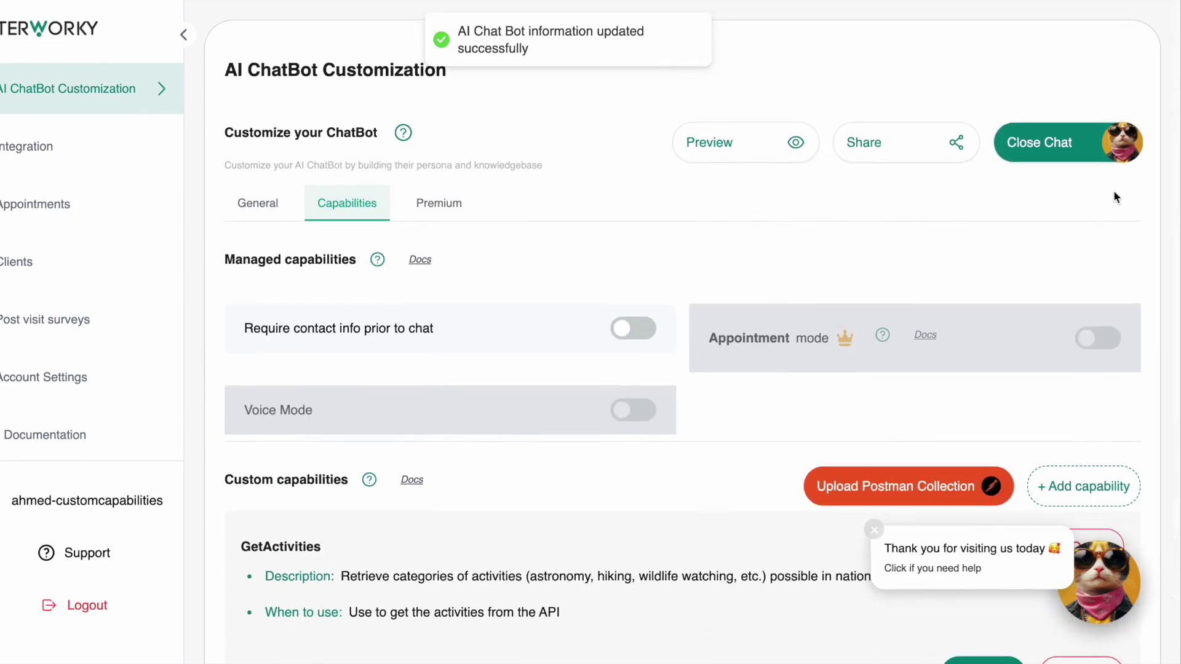
left_click(1016, 536)
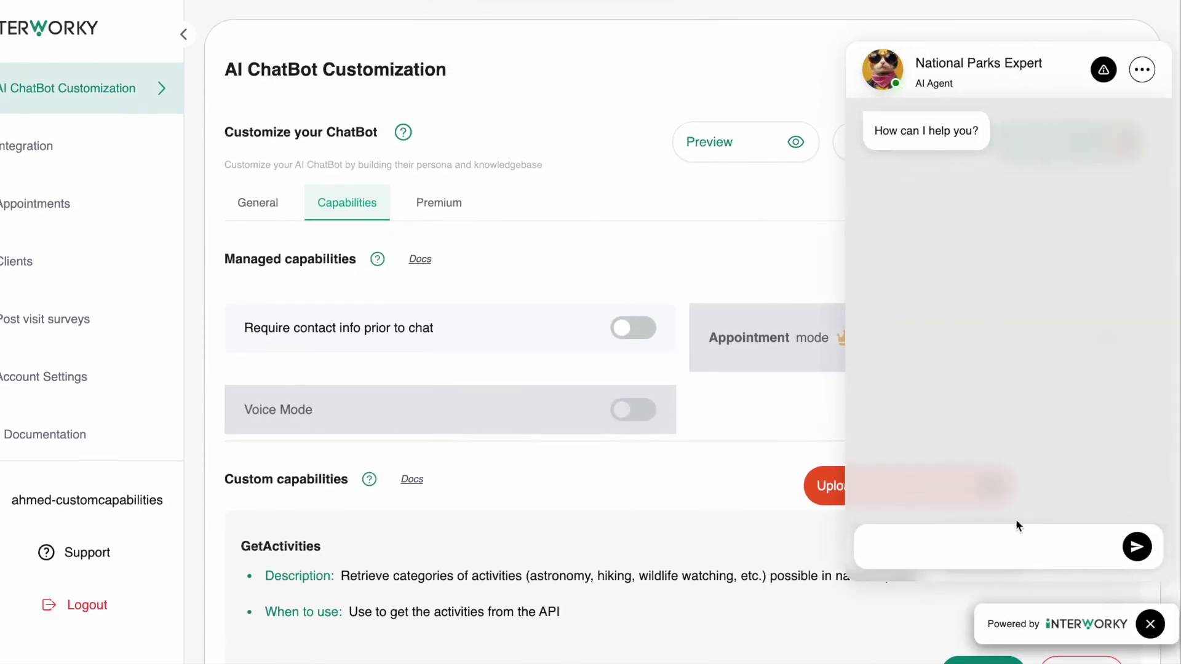
left_click(934, 546)
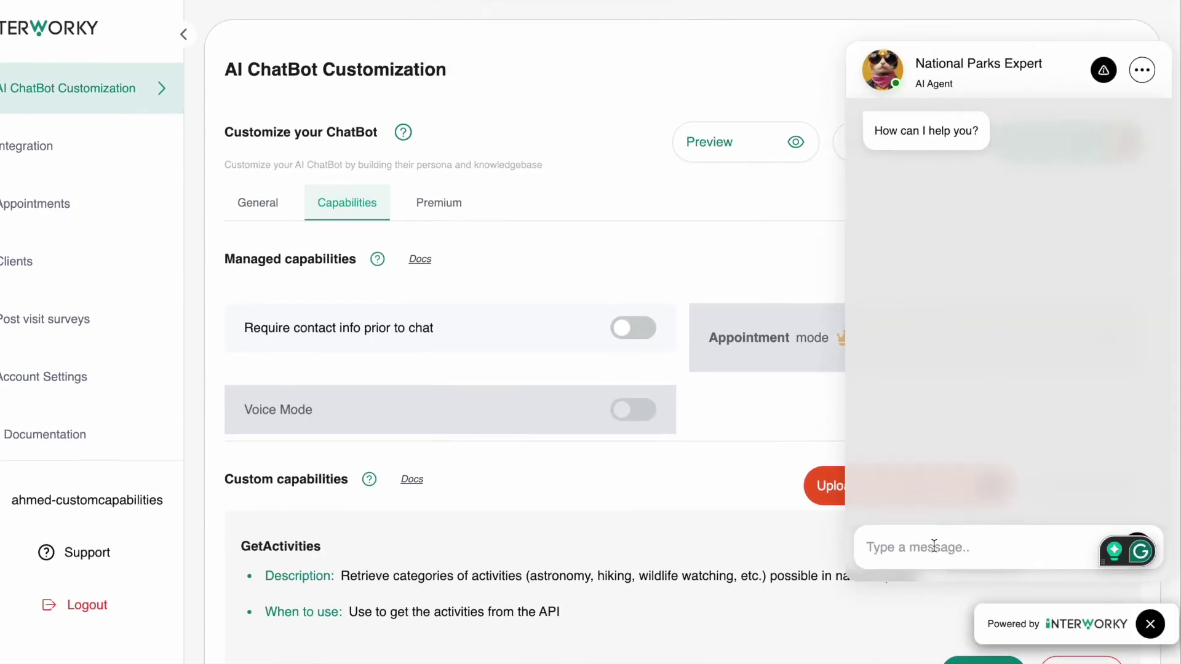
type("What")
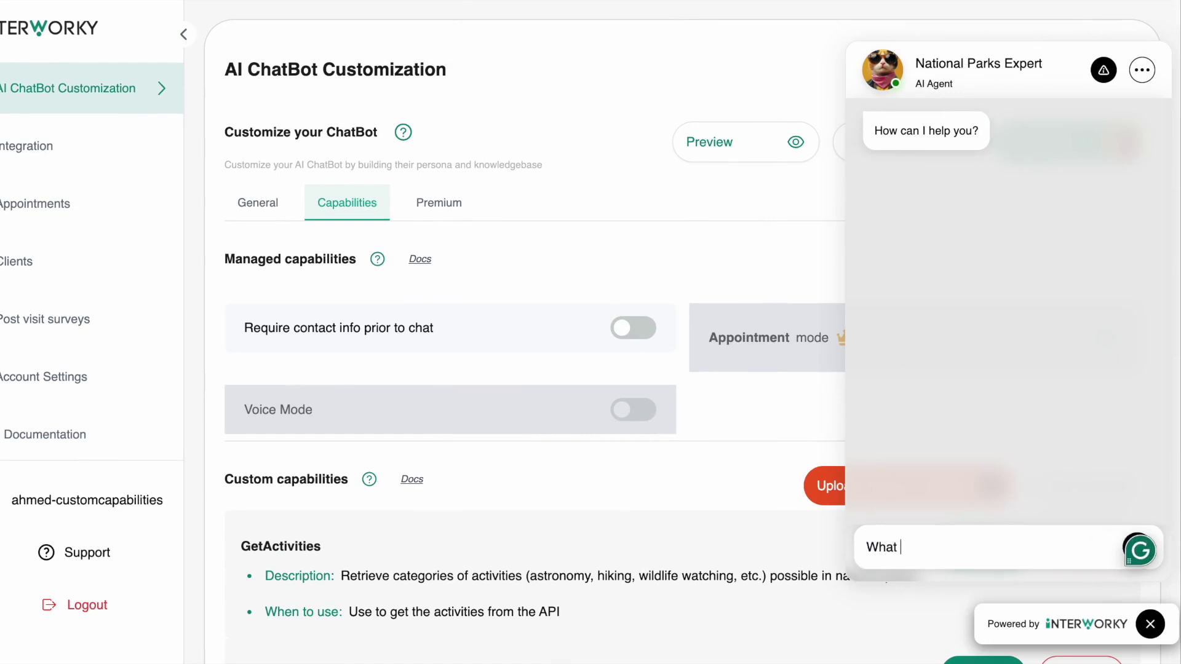
type(" parks are good for hiking in cal")
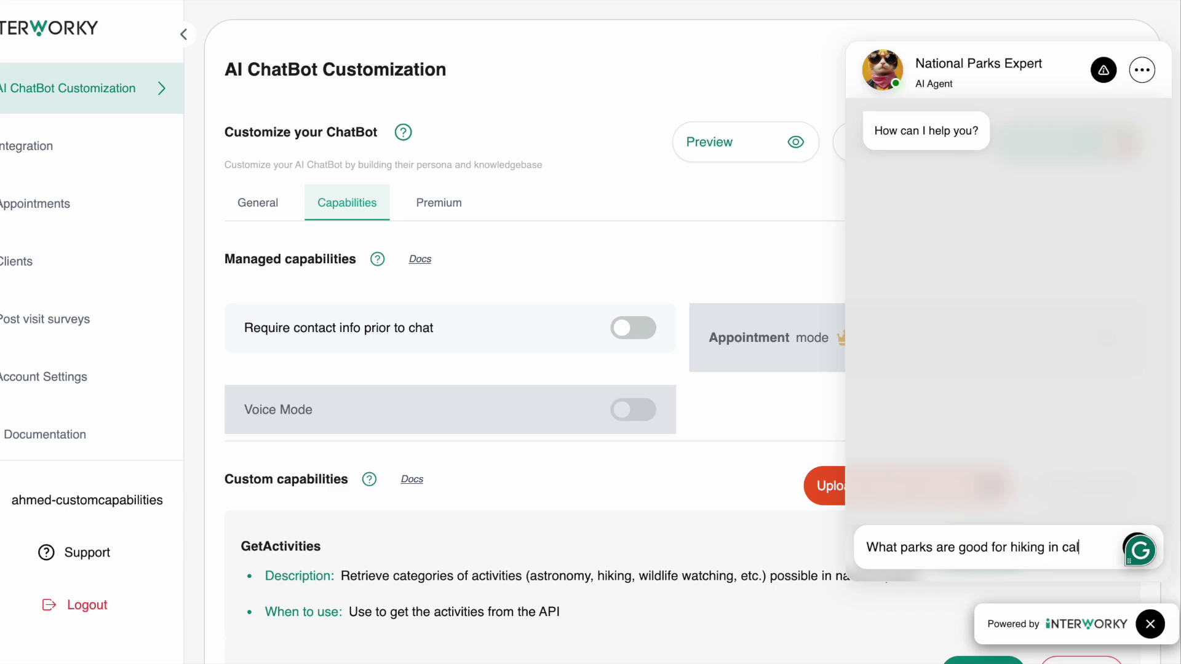
type("ifornia?")
key("Return")
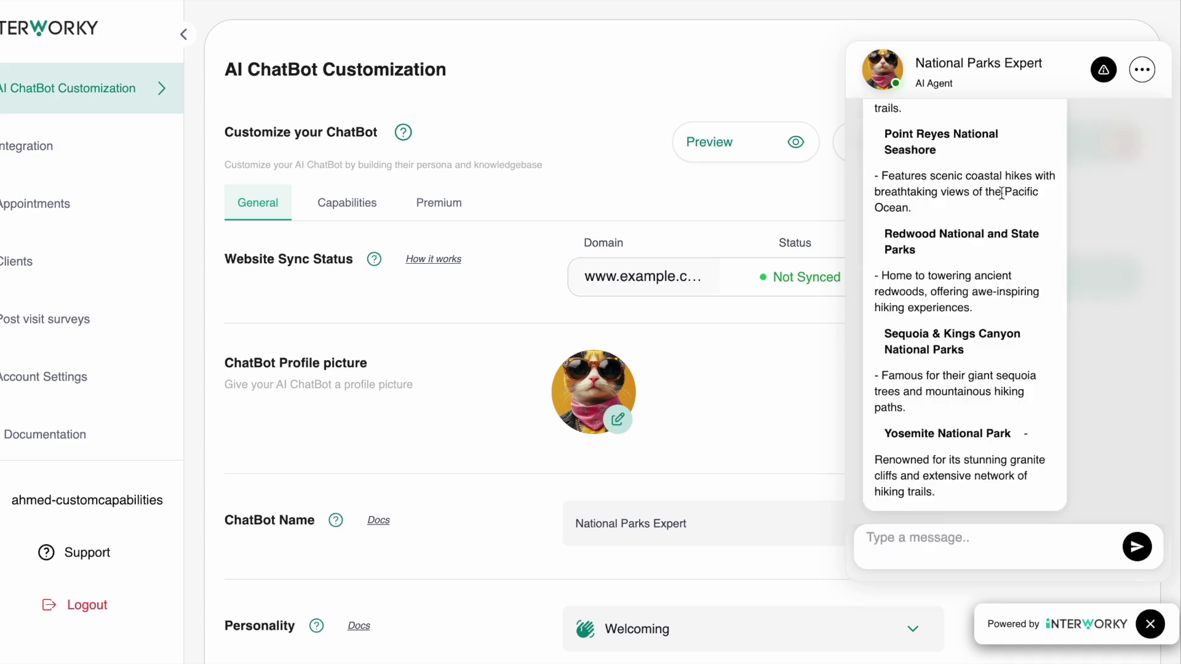
Examine the chatbot's answer on California hiking parks, including the park descriptions and their links
scroll(946, 296, "up", 10)
scroll(946, 290, "down", 1)
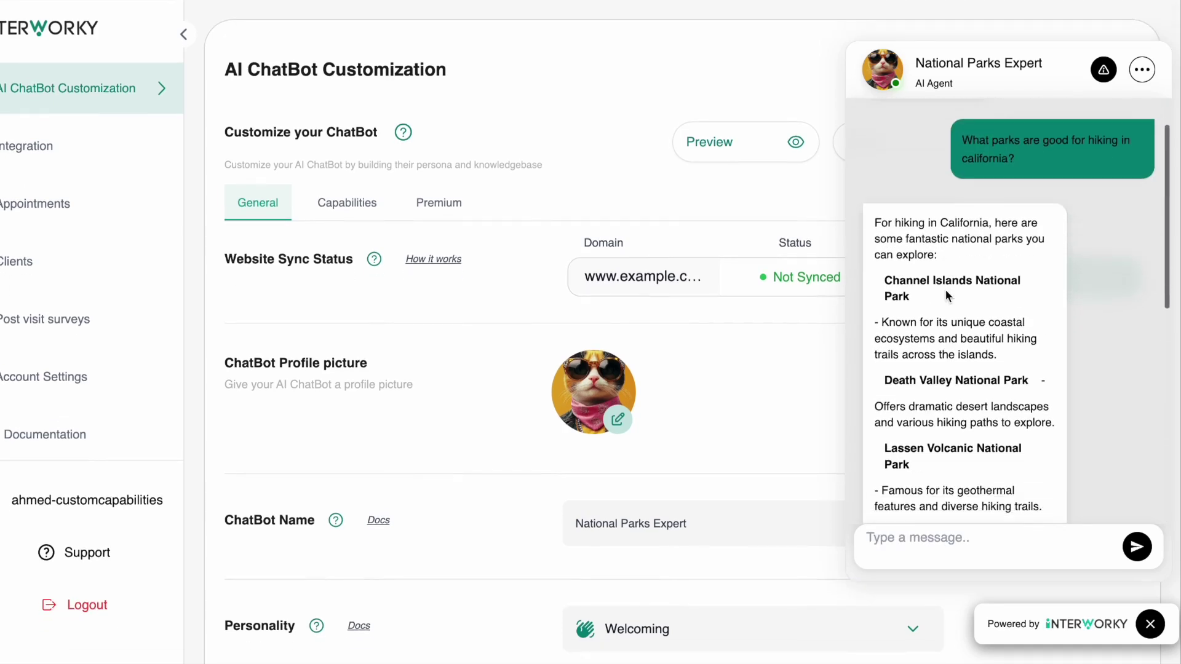
scroll(970, 251, "down", 3)
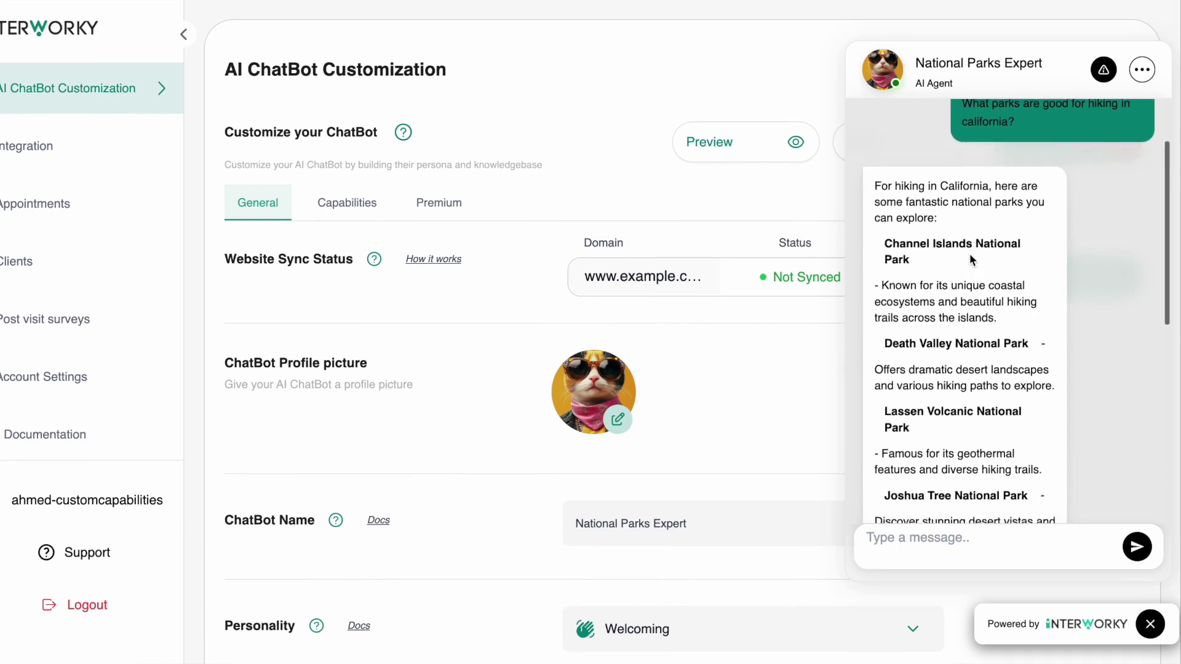
scroll(970, 261, "down", 3)
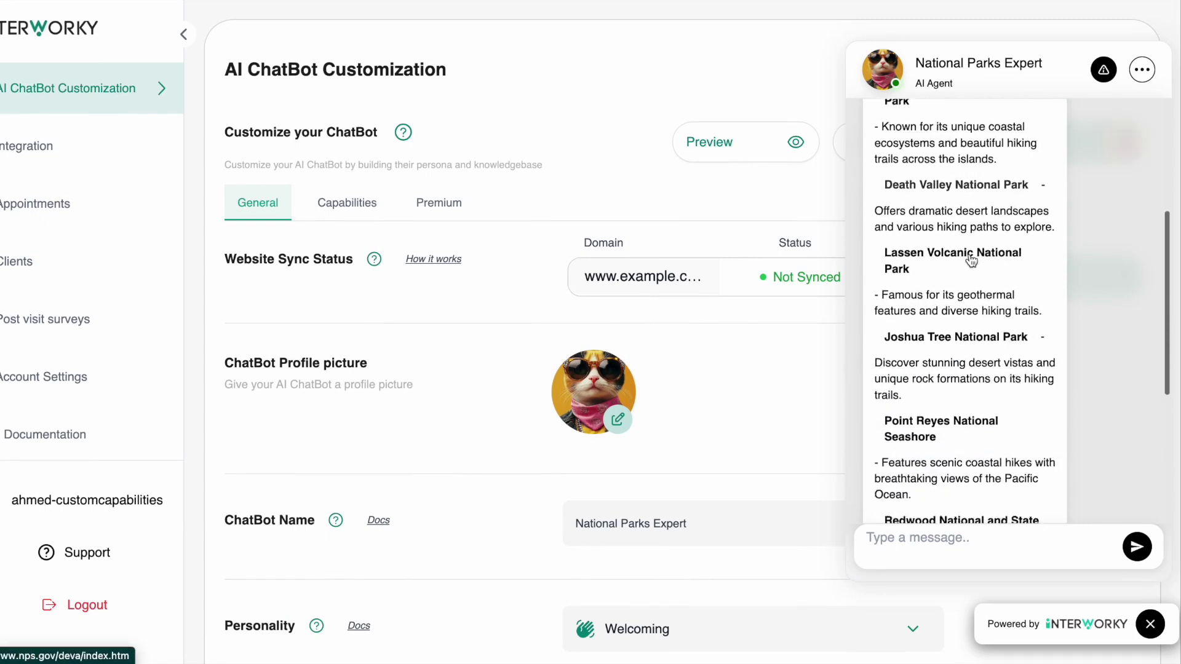
scroll(970, 259, "up", 3)
scroll(971, 261, "down", 8)
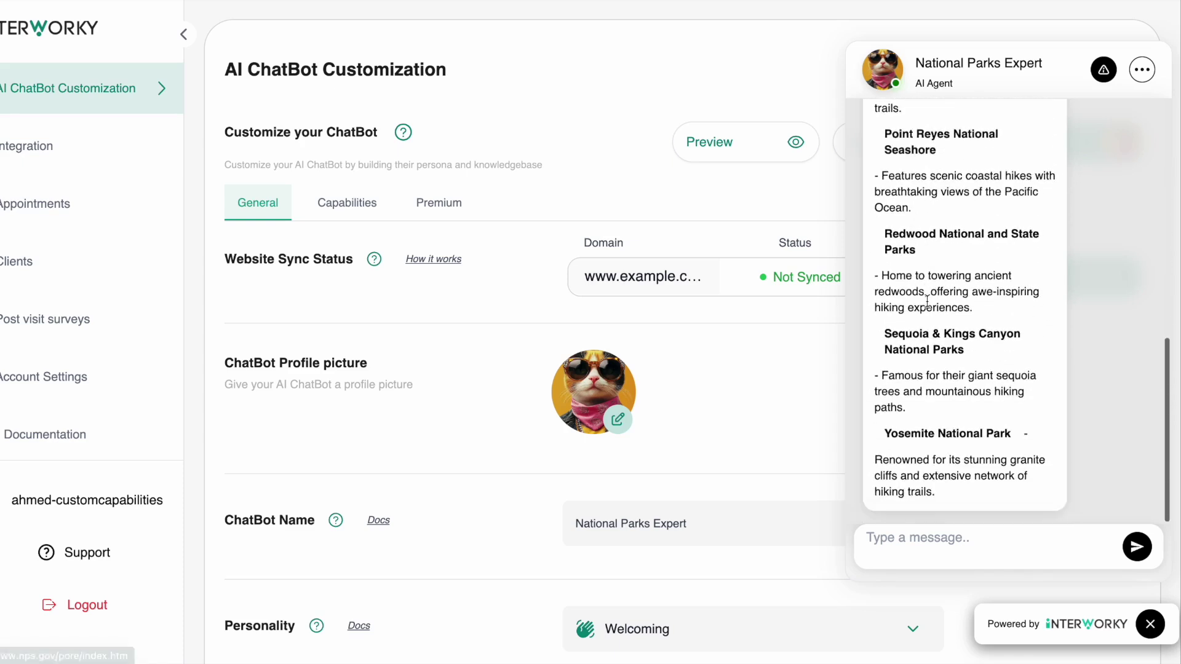
scroll(930, 306, "up", 6)
scroll(930, 305, "up", 5)
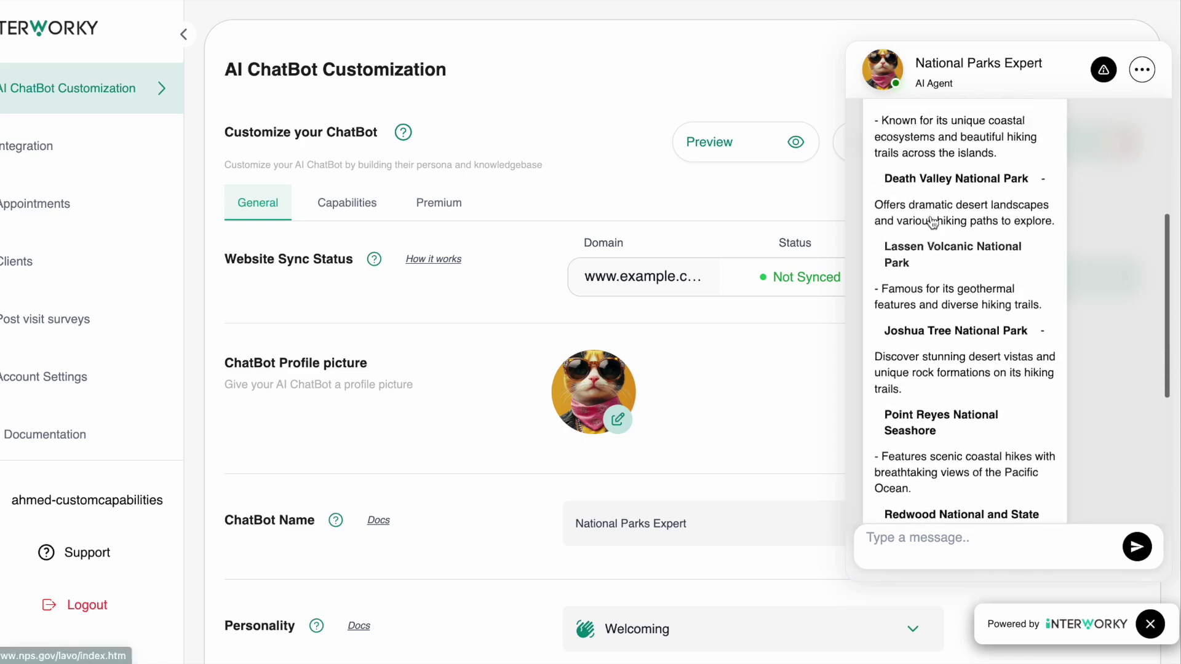
scroll(954, 273, "down", 3)
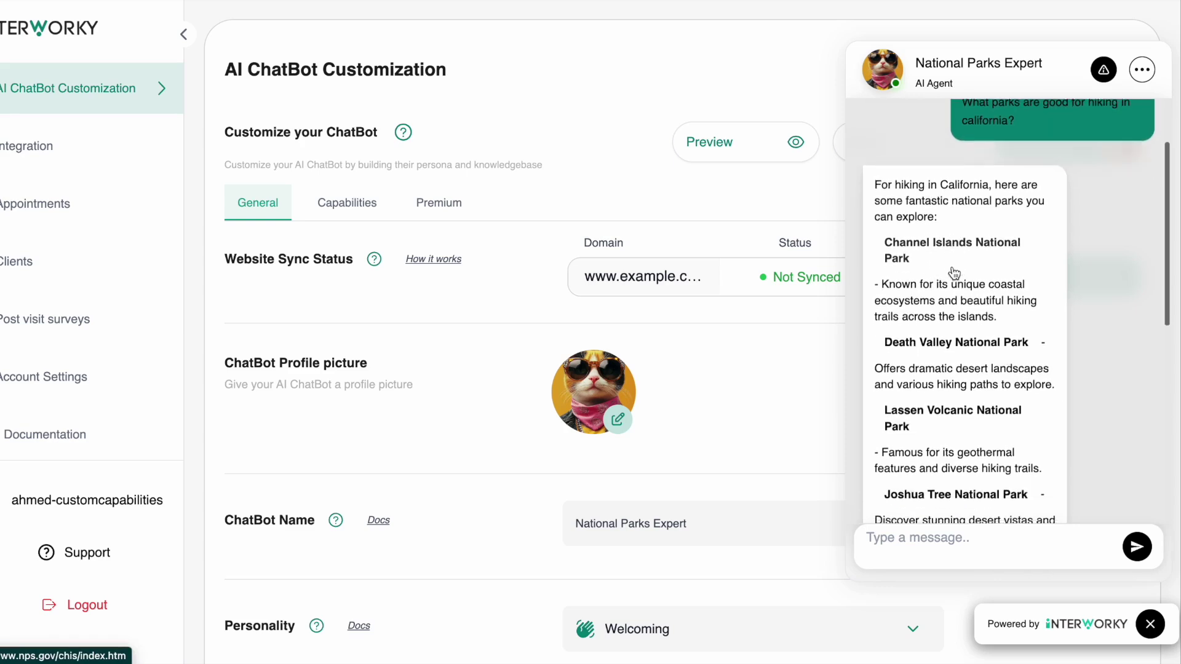
Open the Joshua Tree National Park link from the chatbot's answer in a new tab and look through the page
right_click(922, 412)
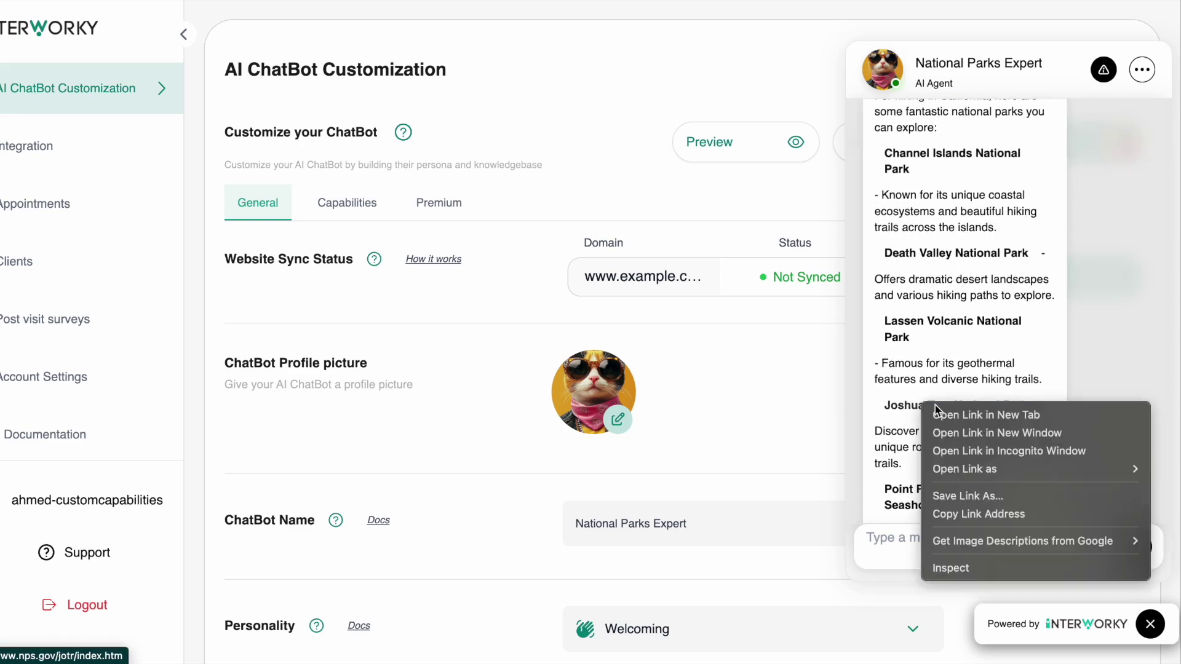
left_click(941, 410)
key("ctrl+Tab")
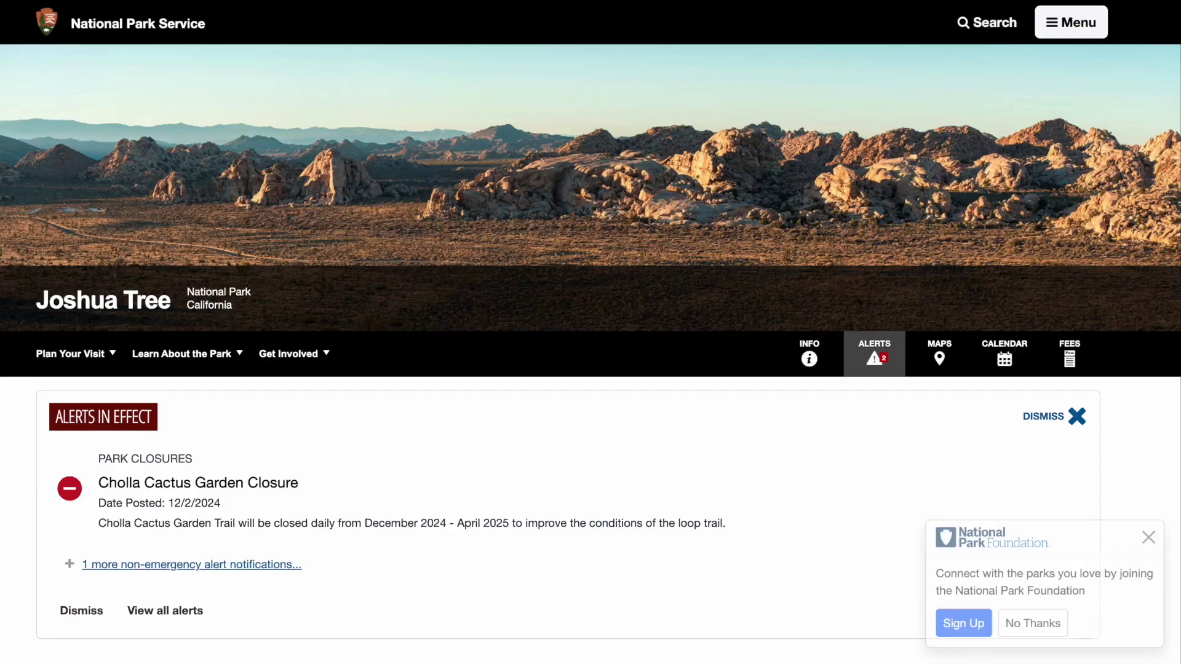
scroll(338, 375, "down", 8)
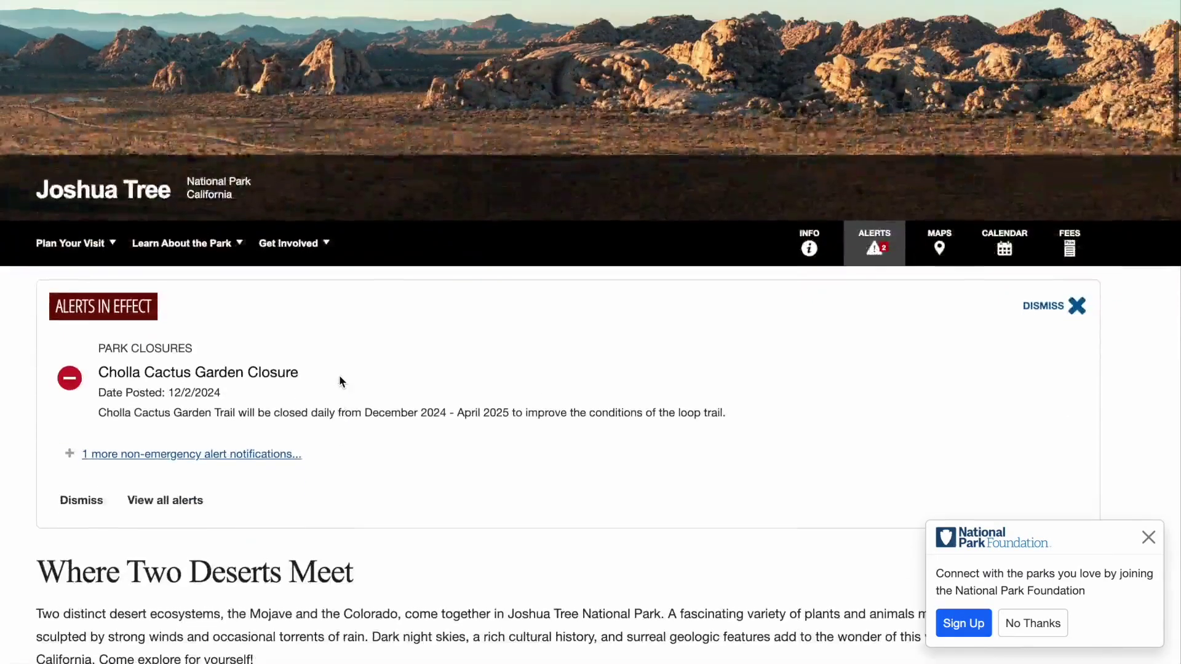
scroll(340, 381, "down", 7)
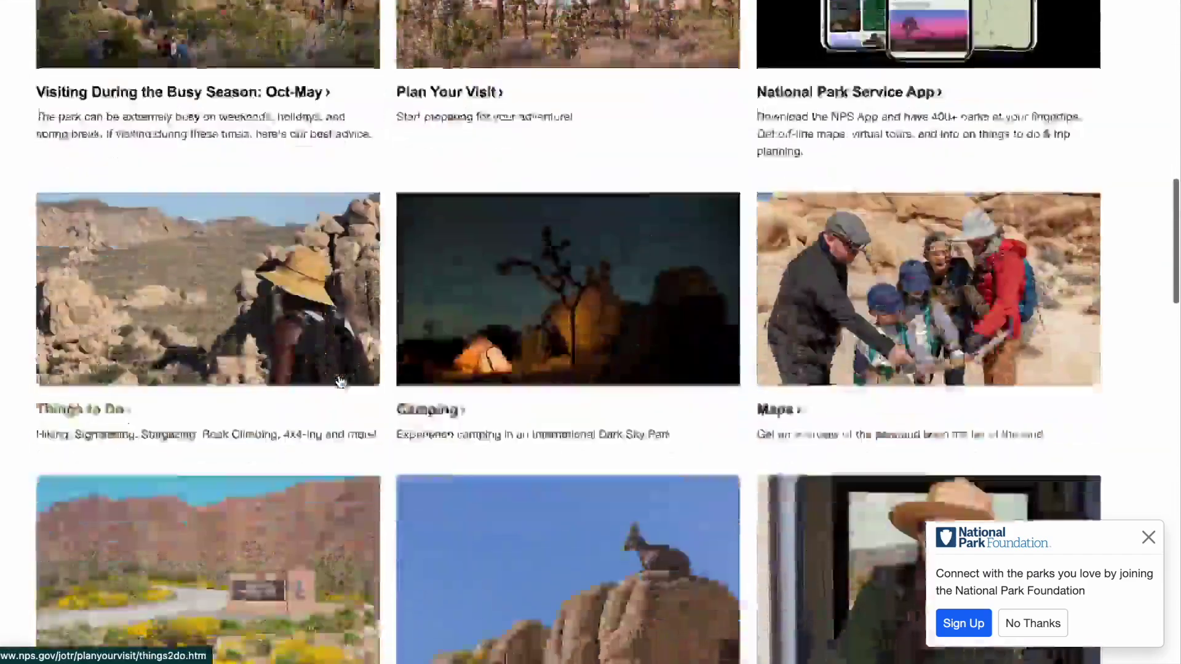
scroll(340, 381, "up", 10)
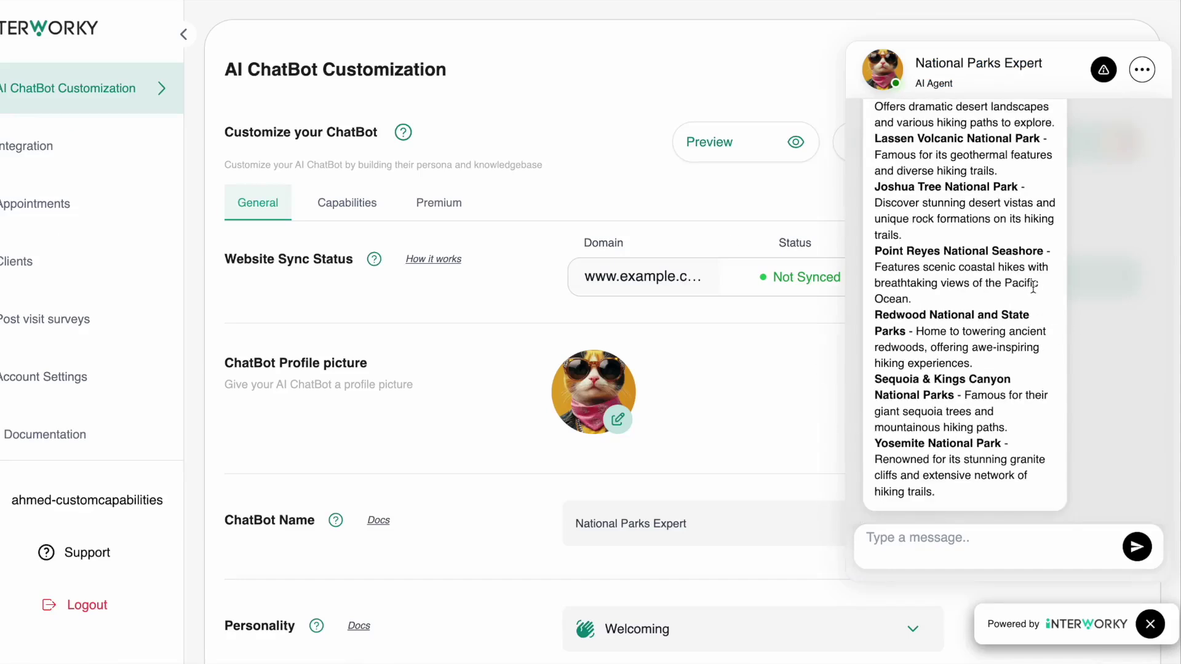
Back in the chatbot conversation, ask "What events are happening in Joshua park?" and read through the answer
left_click(894, 535)
type("What events")
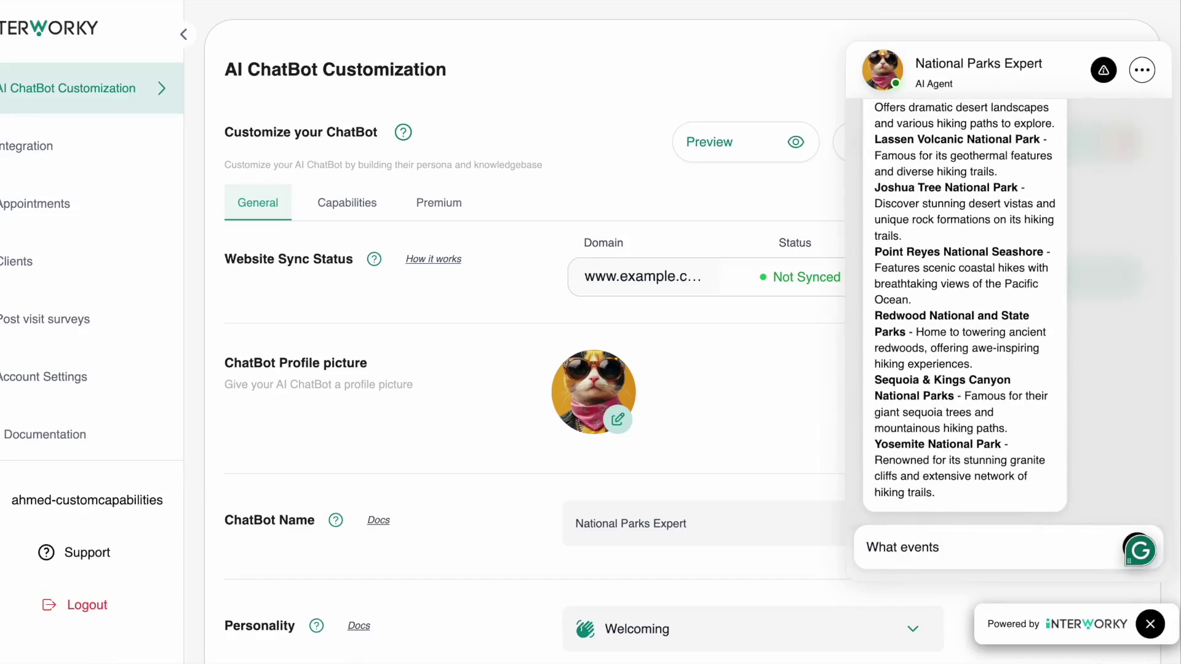
type(" are happening in Joshua ")
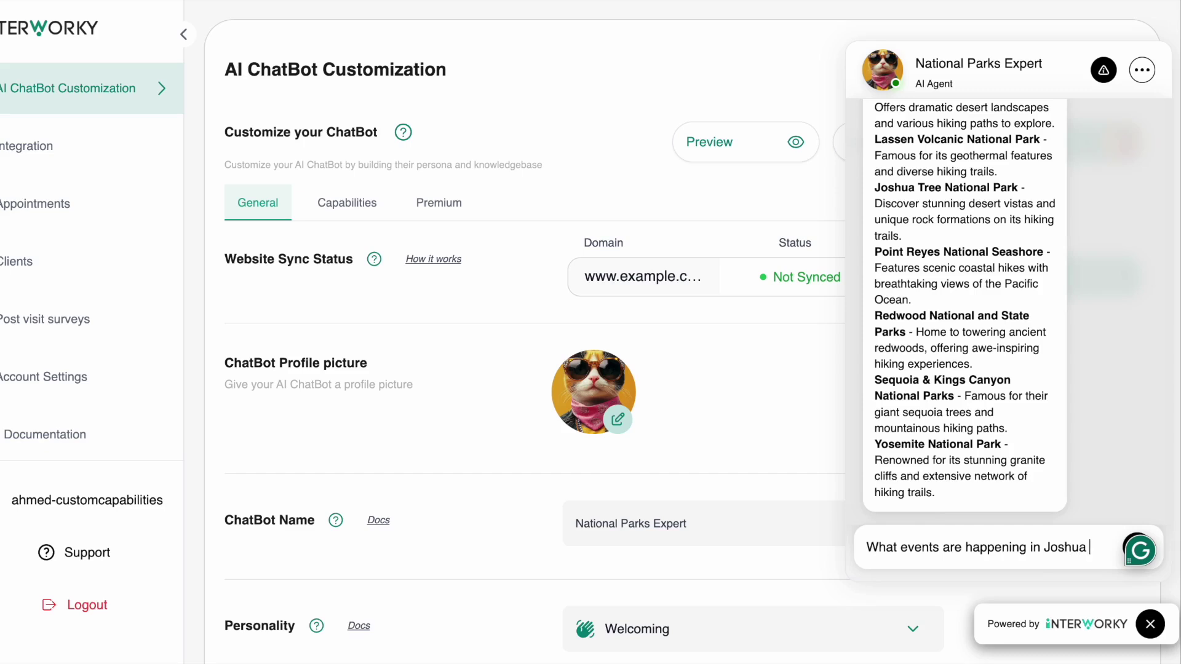
type("park?")
key("Return")
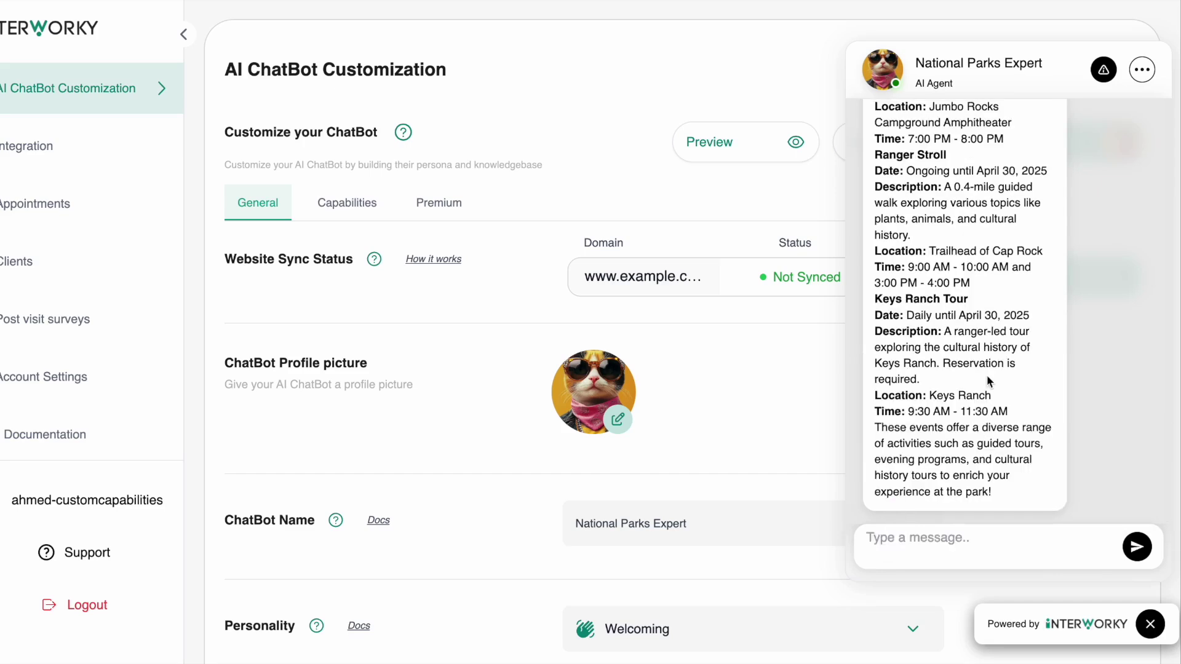
scroll(987, 377, "up", 4)
scroll(987, 377, "up", 3)
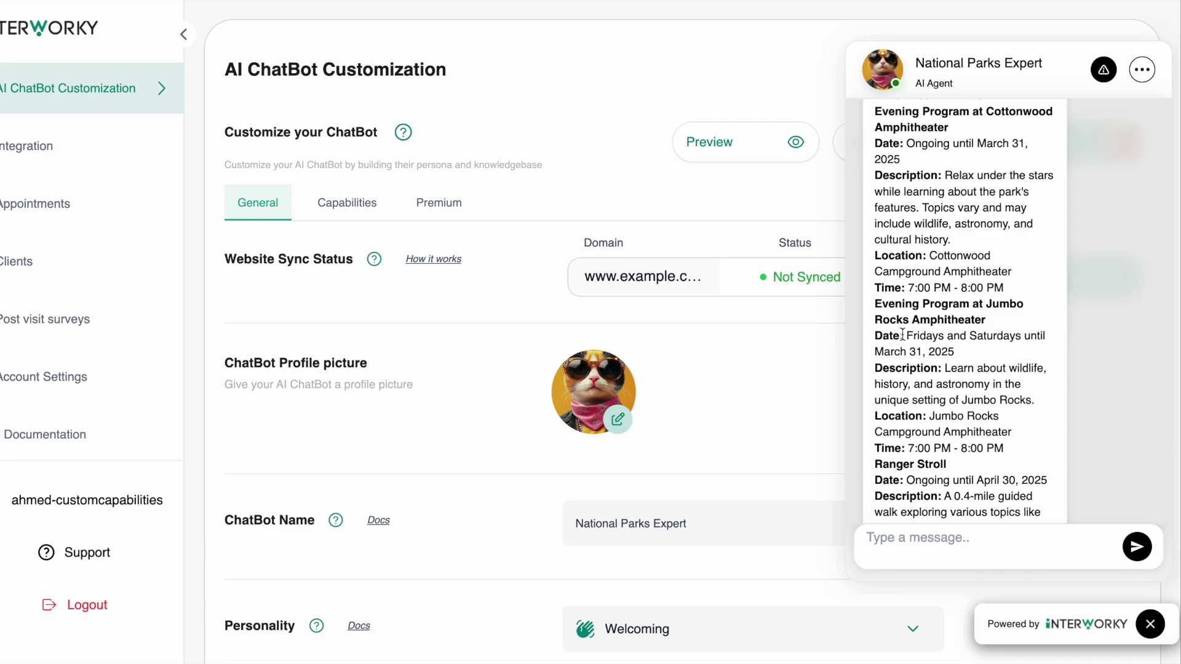
scroll(902, 333, "up", 3)
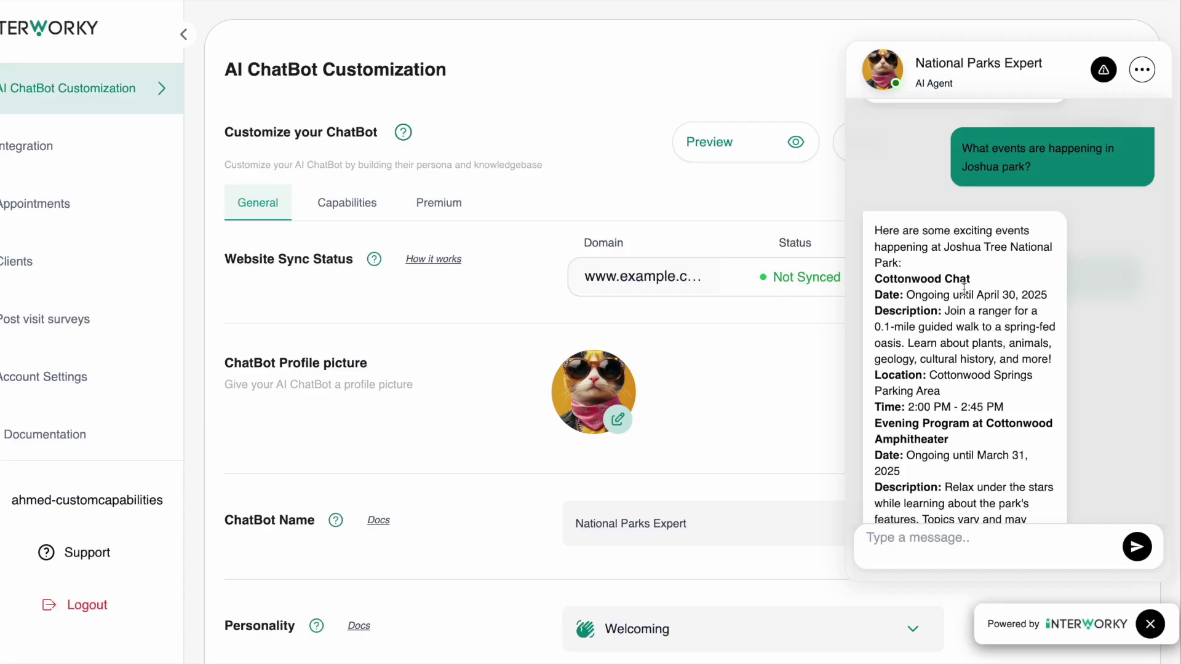
Copy the earlier question "What parks are good for hiking in california?" from the chat conversation
scroll(964, 288, "up", 10)
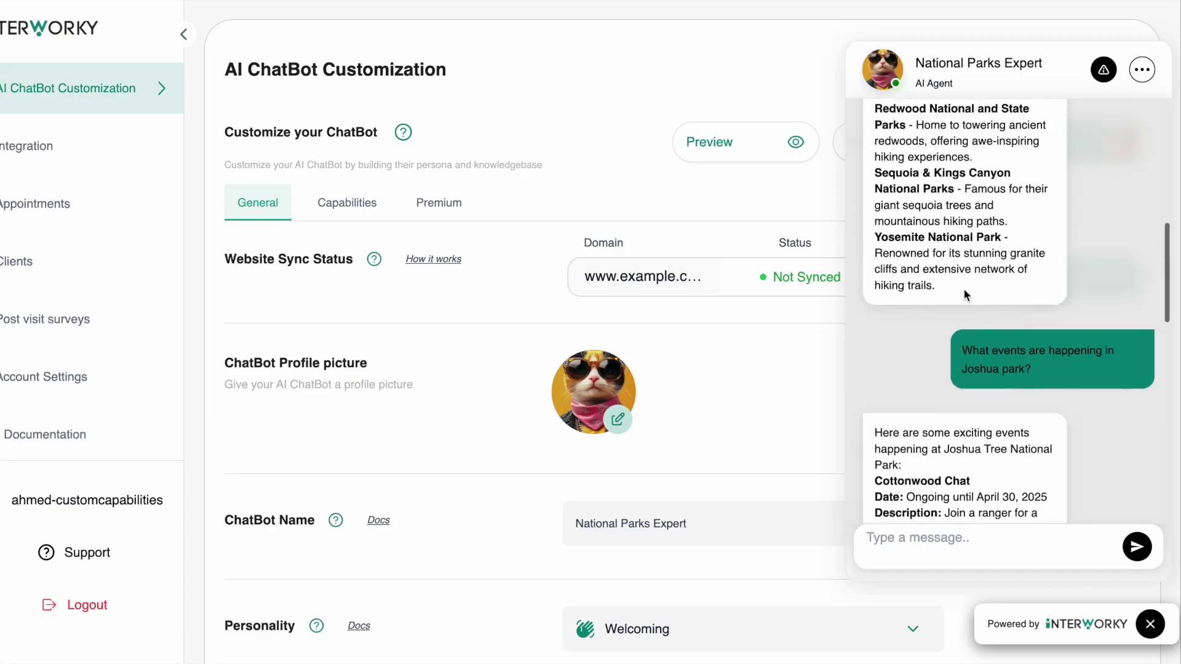
scroll(969, 227, "up", 2)
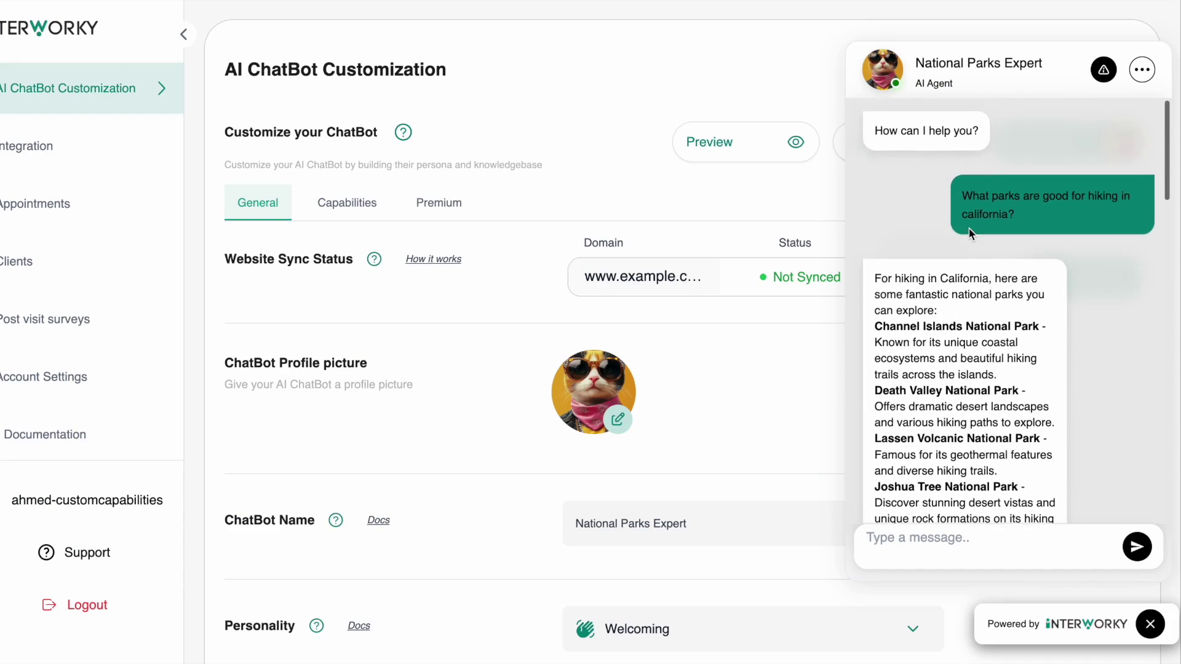
left_click_drag(1015, 216, 953, 189)
key("super+c")
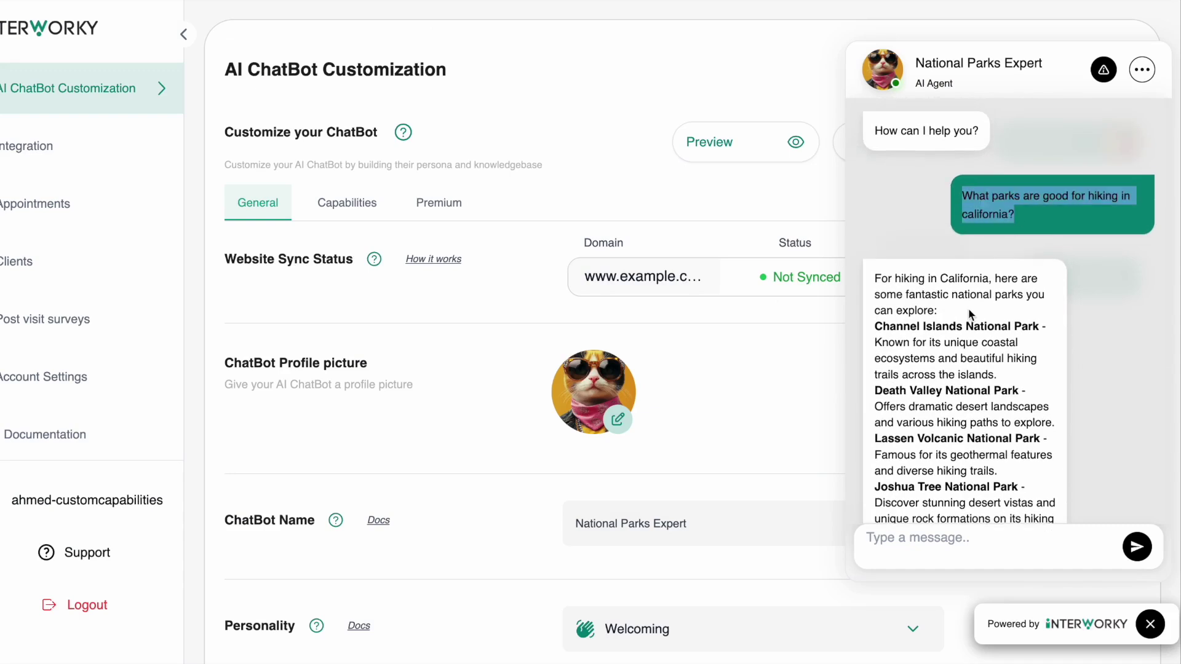
scroll(926, 320, "down", 1)
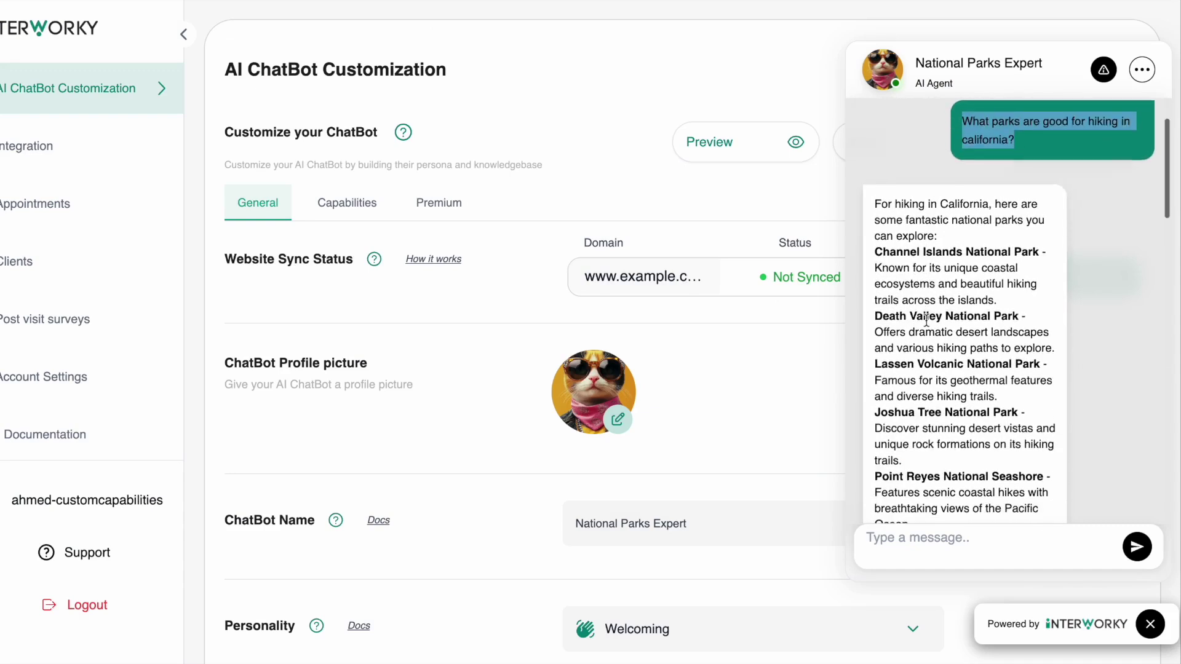
Switch to ChatGPT, ask it the copied question "What parks are good for hiking in california?" and read through its answer
scroll(926, 320, "up", 1)
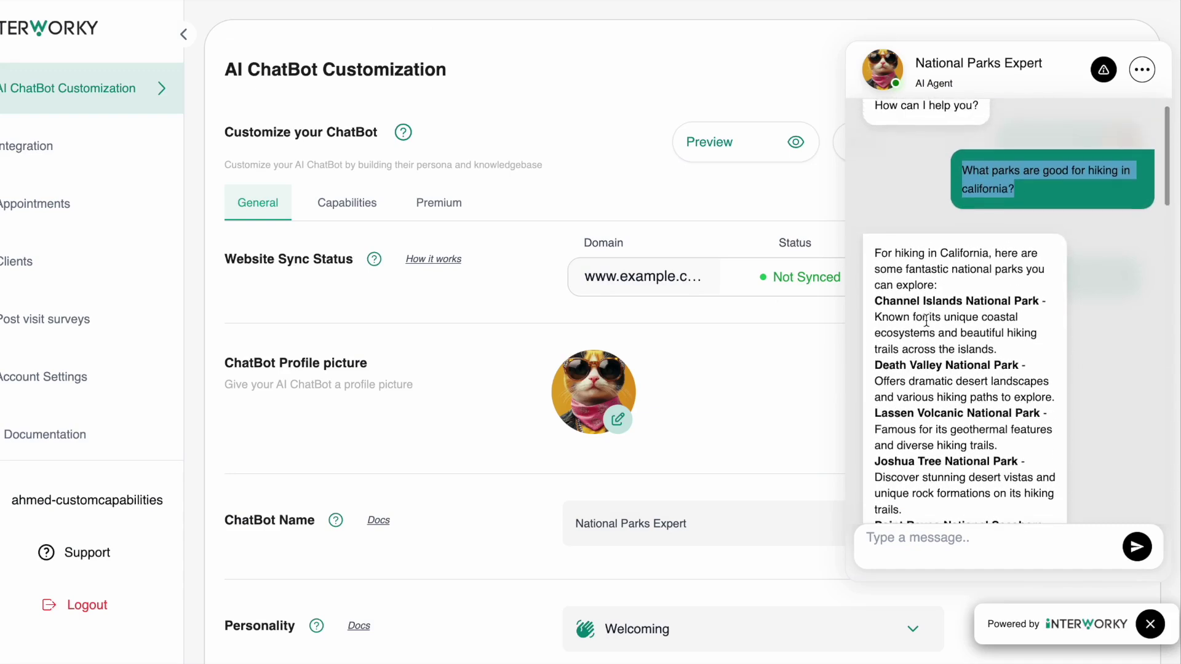
left_click(1005, 185)
triple_click(1005, 185)
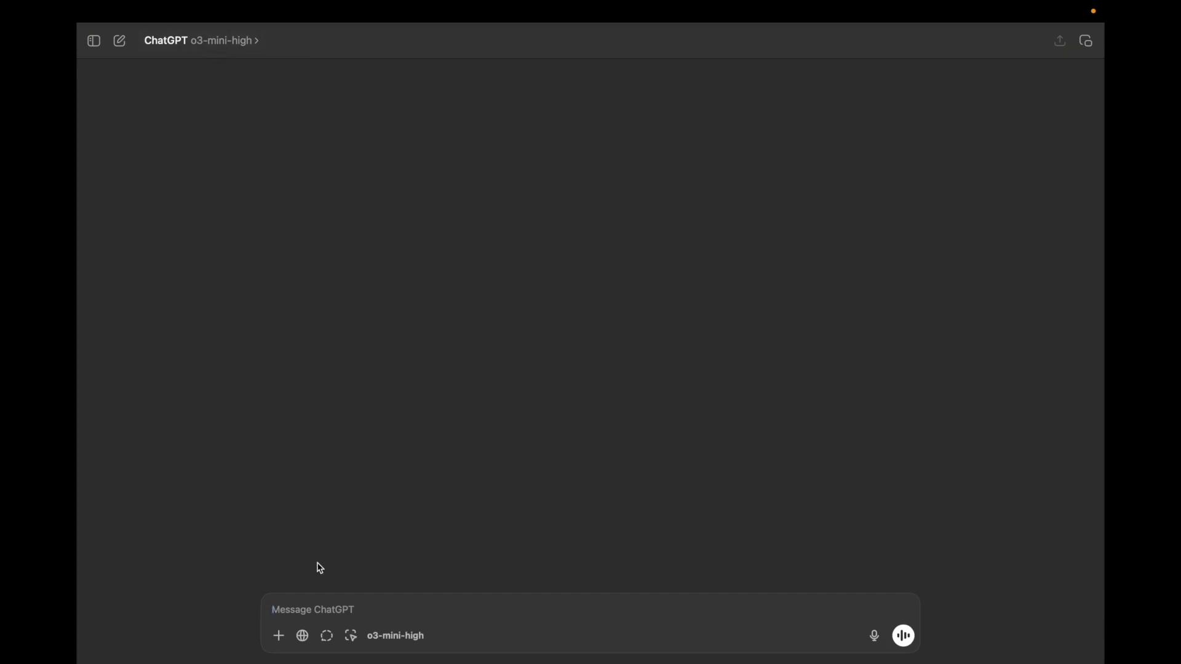
key("super+v")
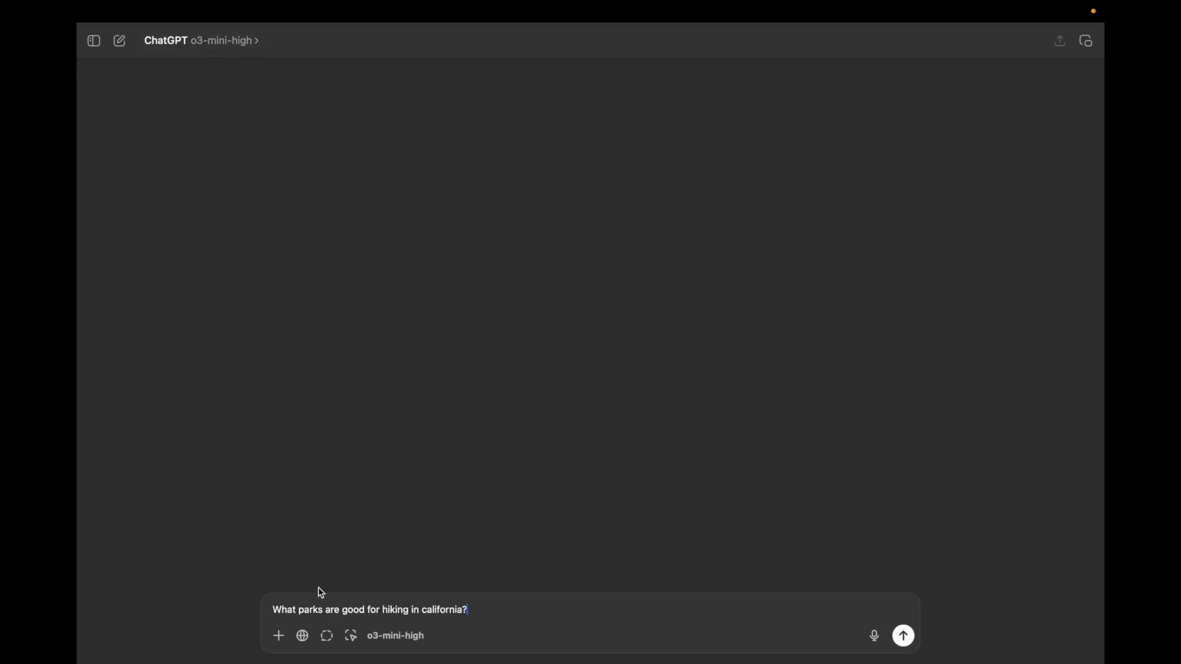
key("Return")
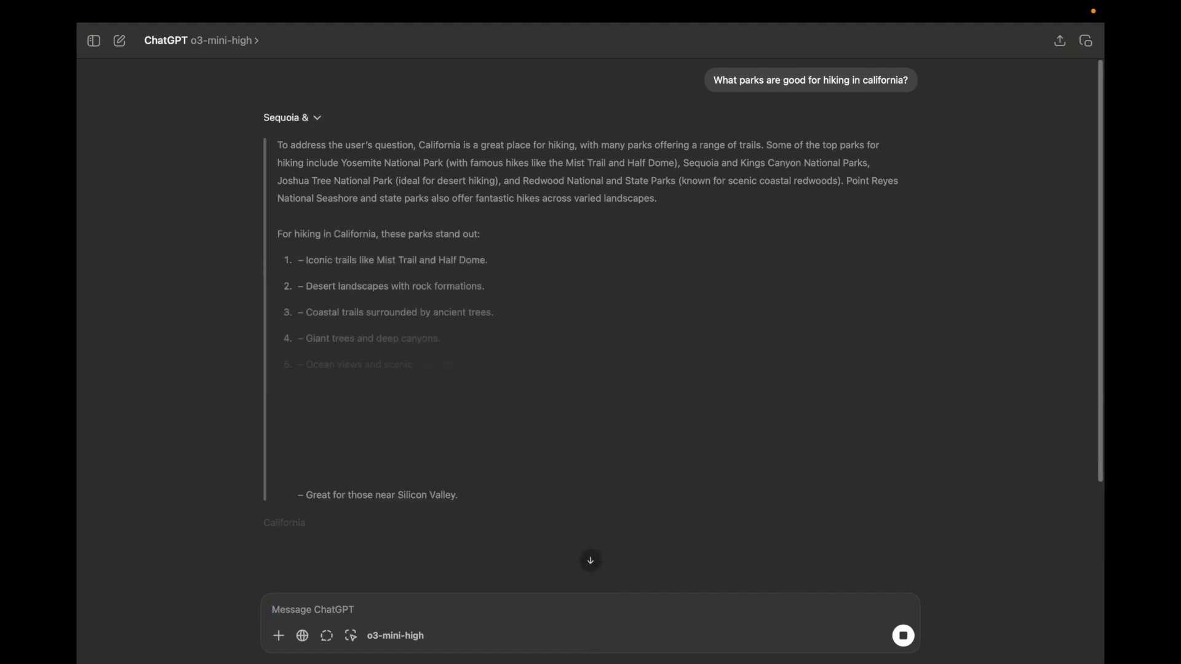
scroll(448, 448, "down", 5)
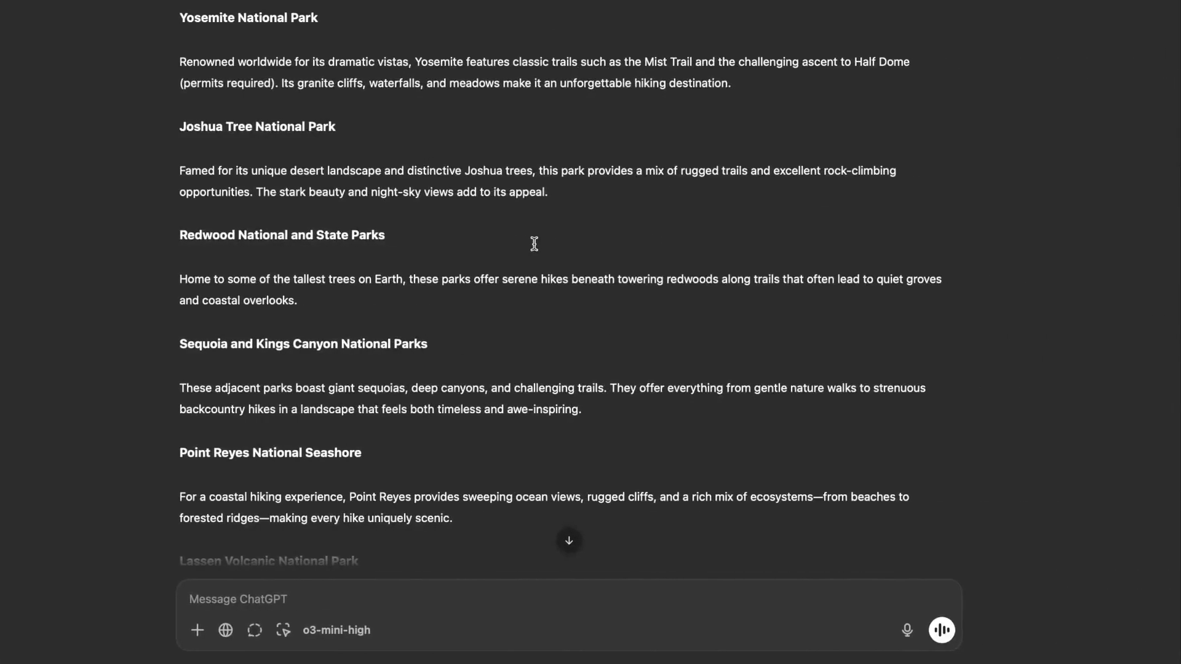
scroll(535, 396, "up", 1)
scroll(534, 244, "down", 4)
scroll(534, 244, "down", 5)
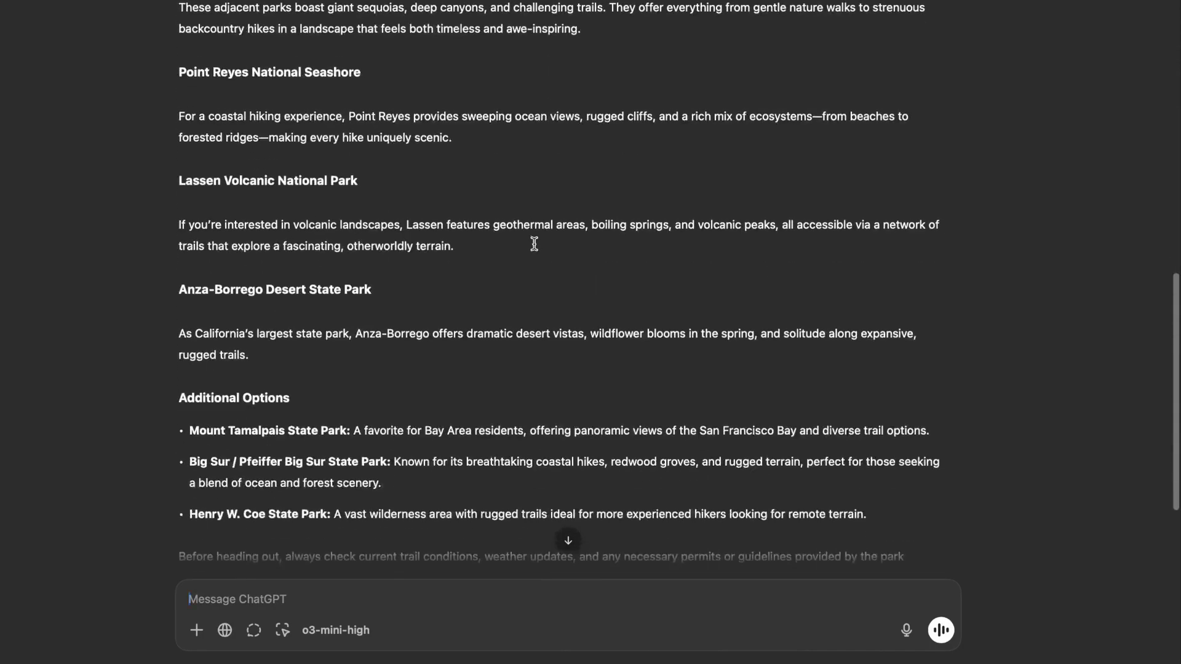
scroll(534, 245, "up", 6)
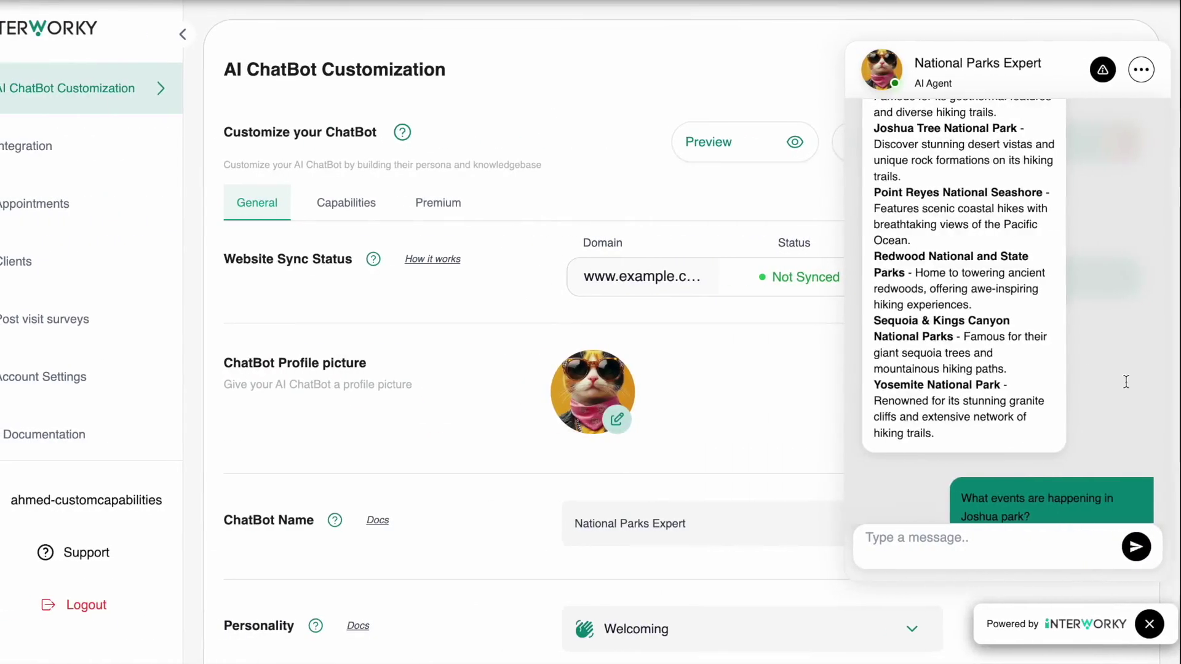
Copy "What events are happening in Joshua park?" from the Interworky chatbot conversation and ask ChatGPT the same question
triple_click(1043, 349)
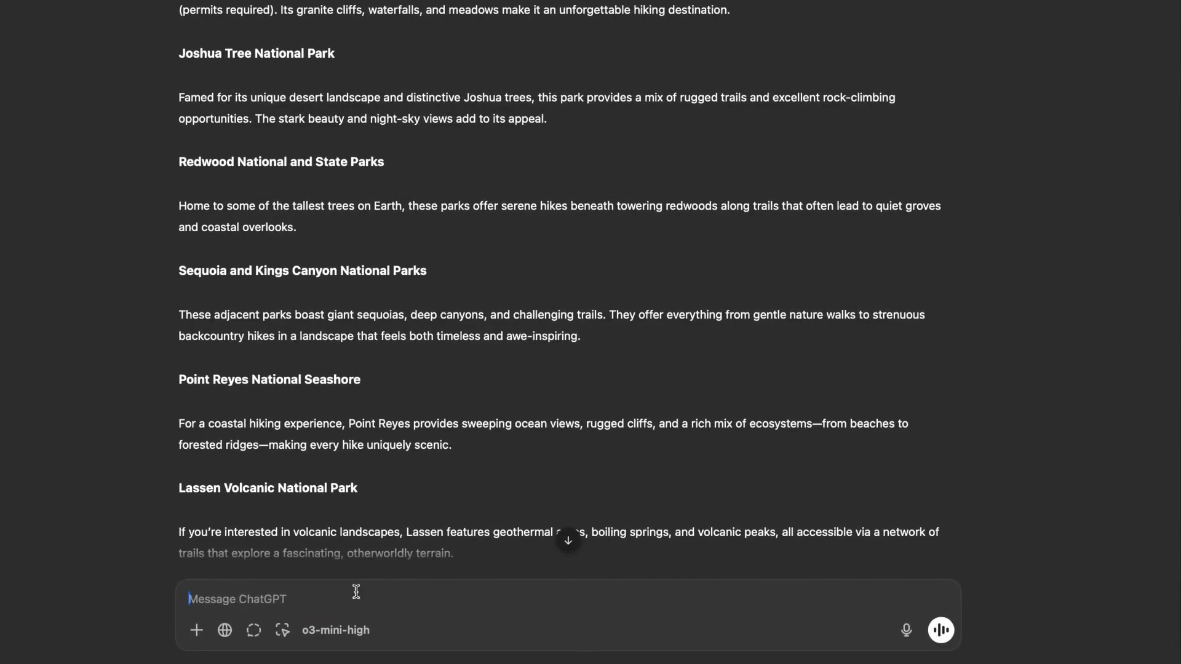
type("What events are happening in Joshua park?")
key("Return")
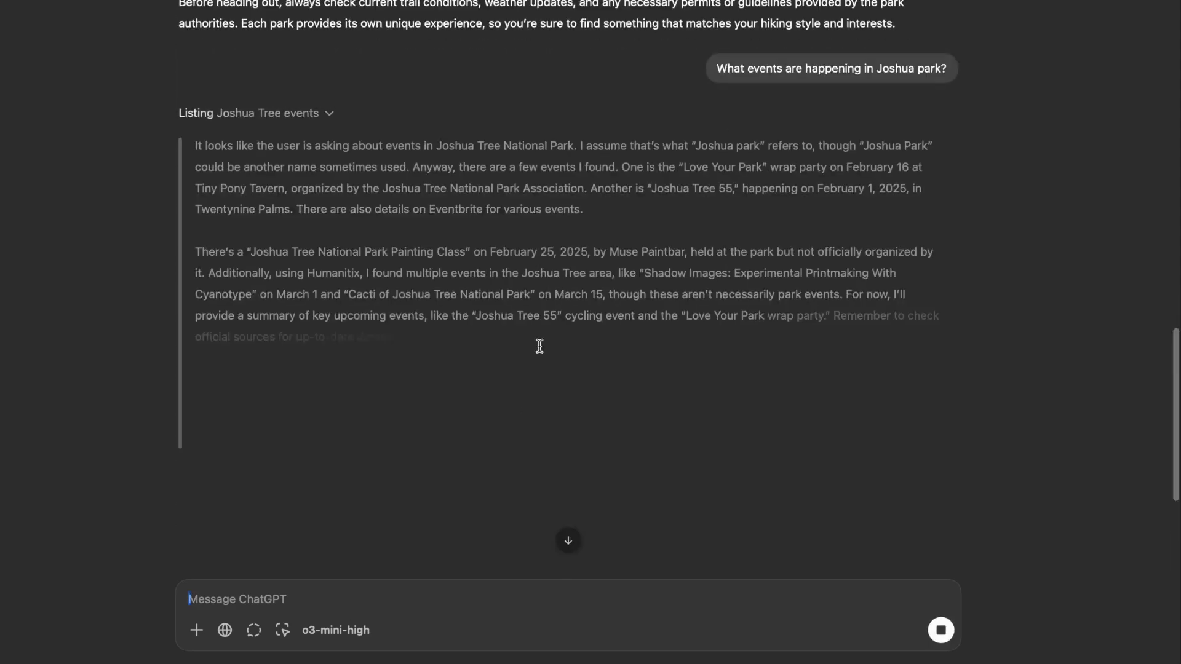
scroll(537, 345, "down", 10)
Switch back to the Interworky chatbot and examine its Joshua Tree events answer, including each event's date, description, location and time
key("ctrl+Left")
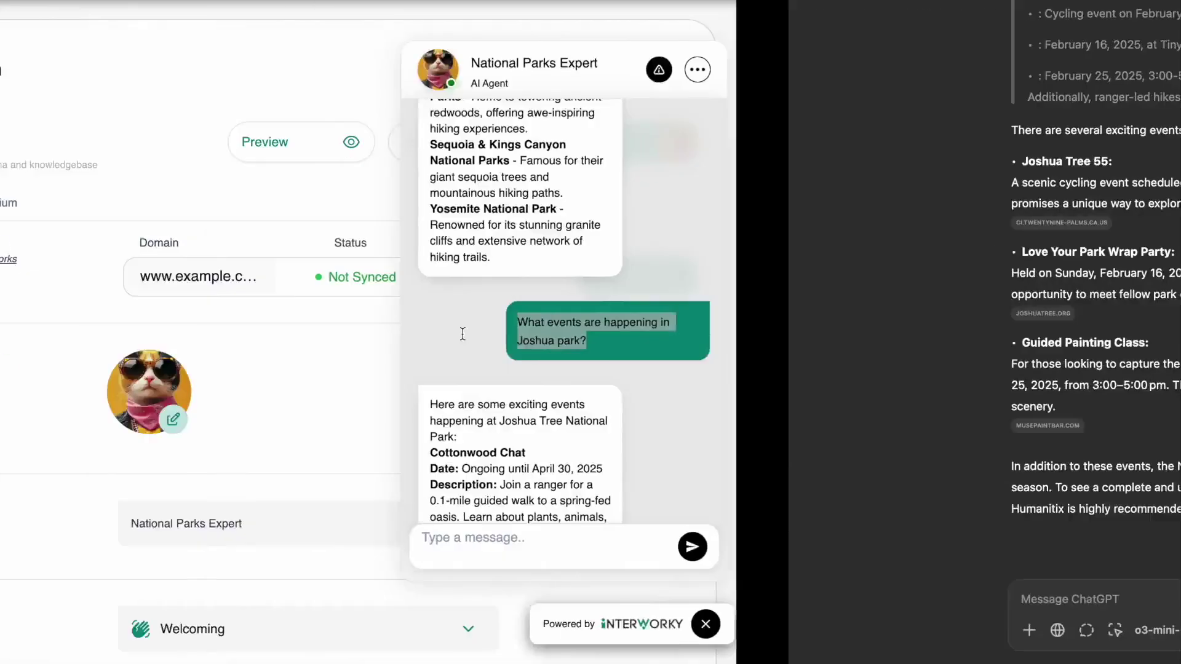
triple_click(997, 323)
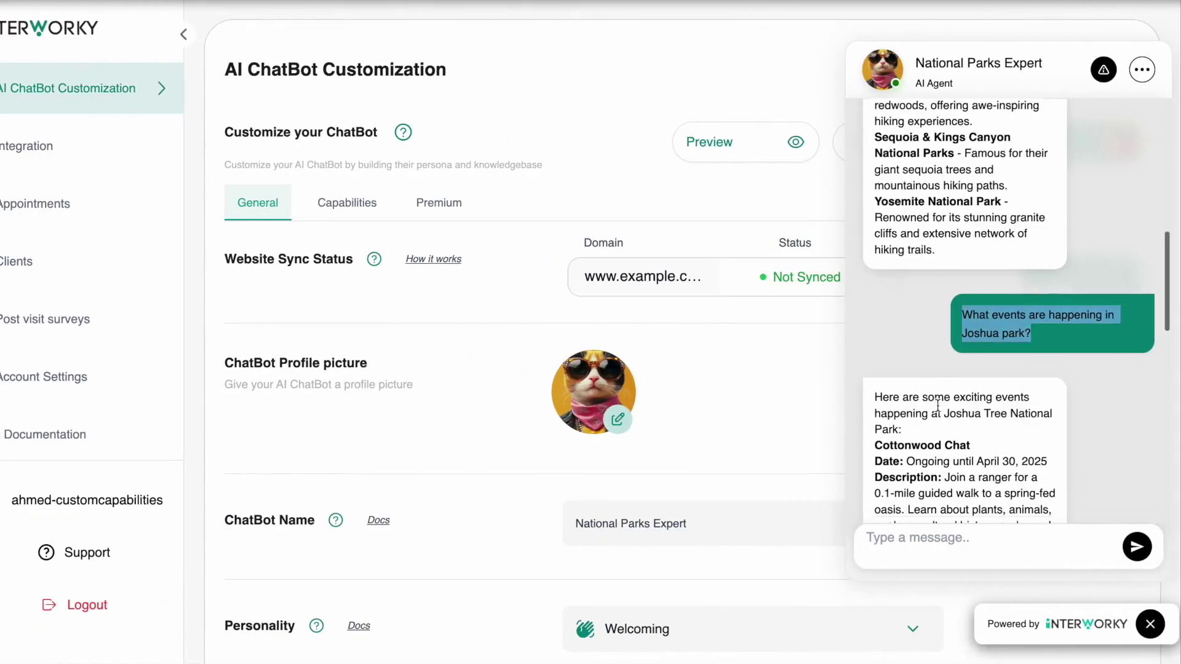
scroll(937, 406, "down", 4)
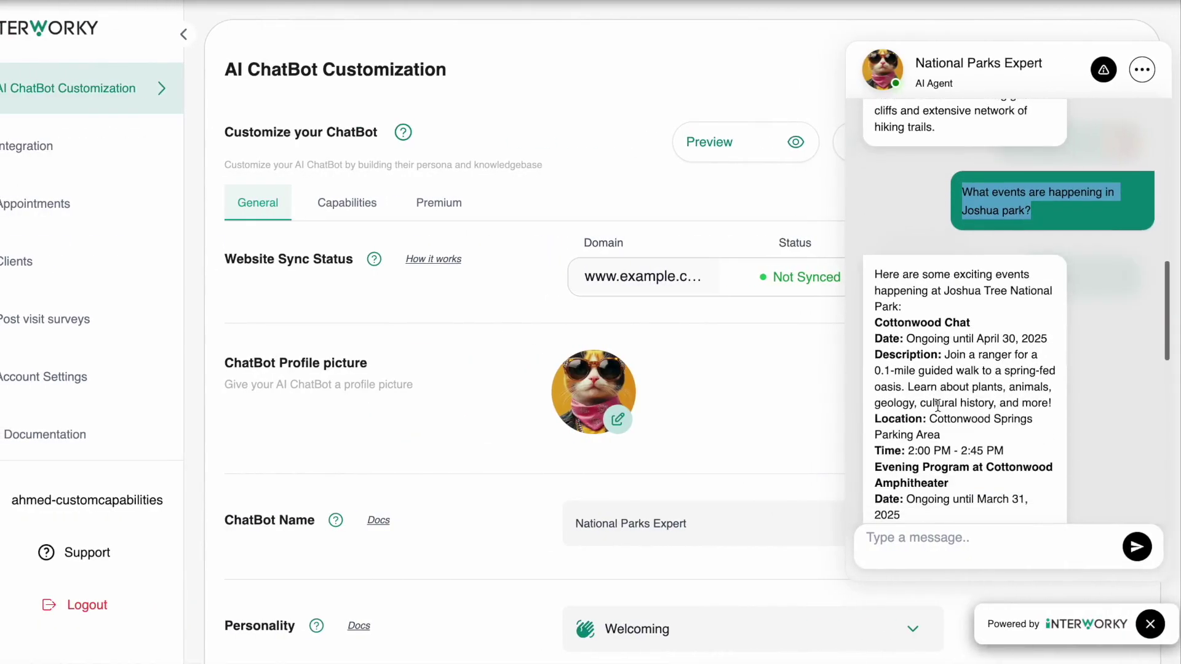
scroll(937, 406, "down", 3)
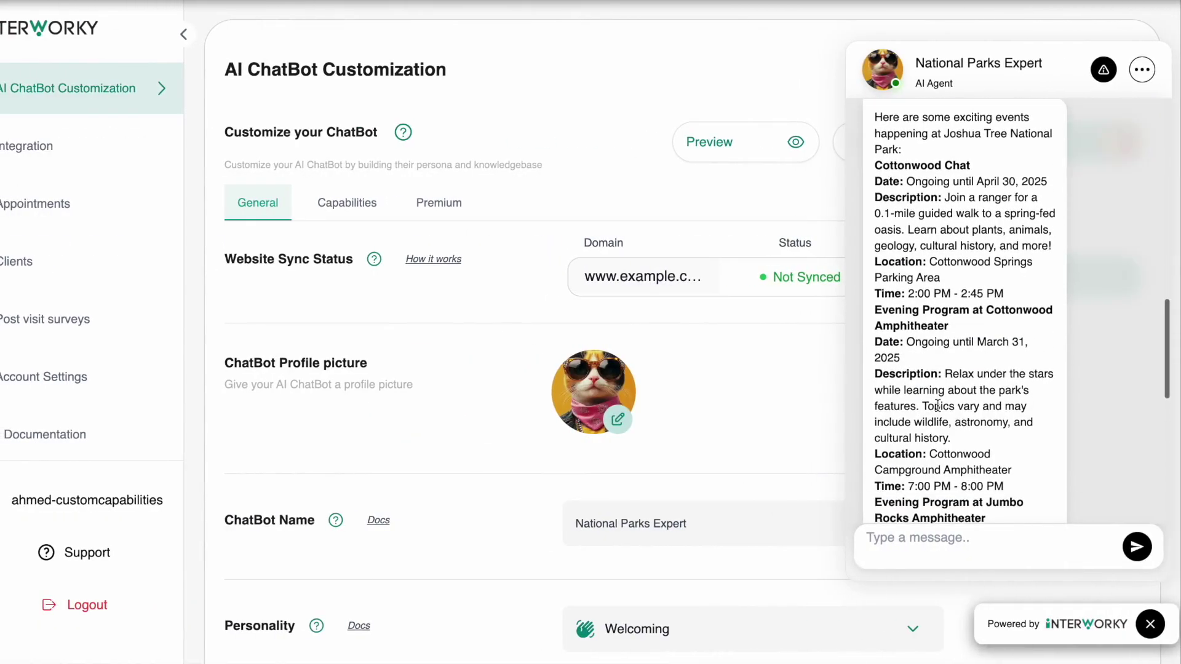
key("ctrl+Right")
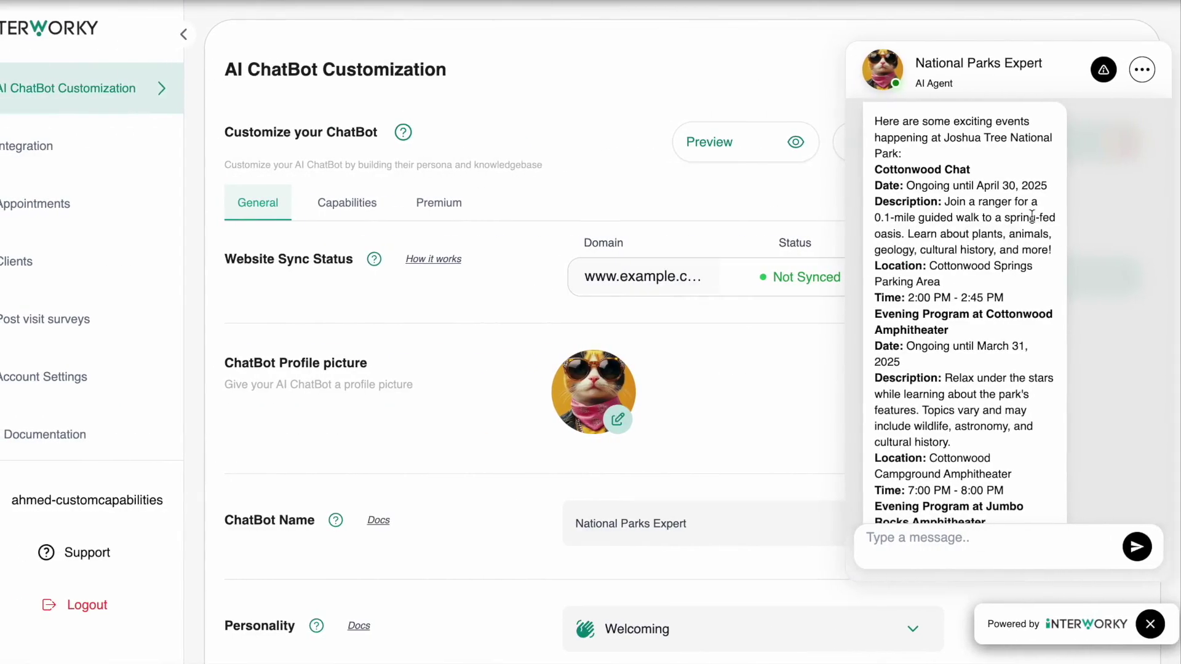
scroll(1032, 217, "down", 8)
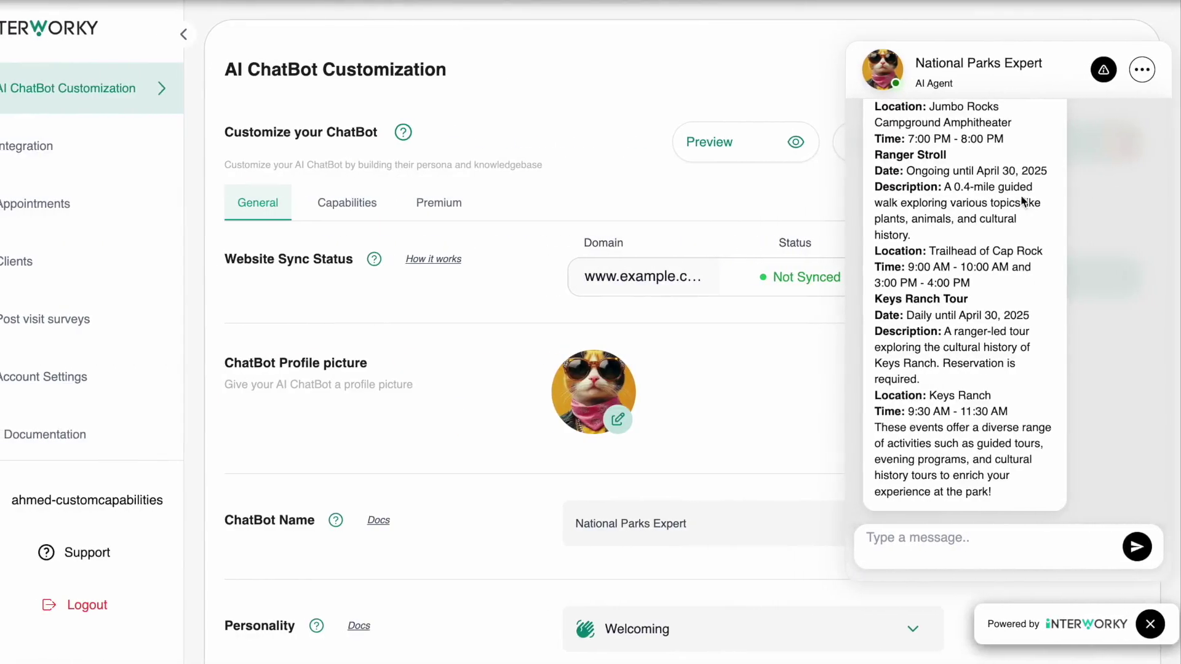
scroll(1007, 200, "up", 3)
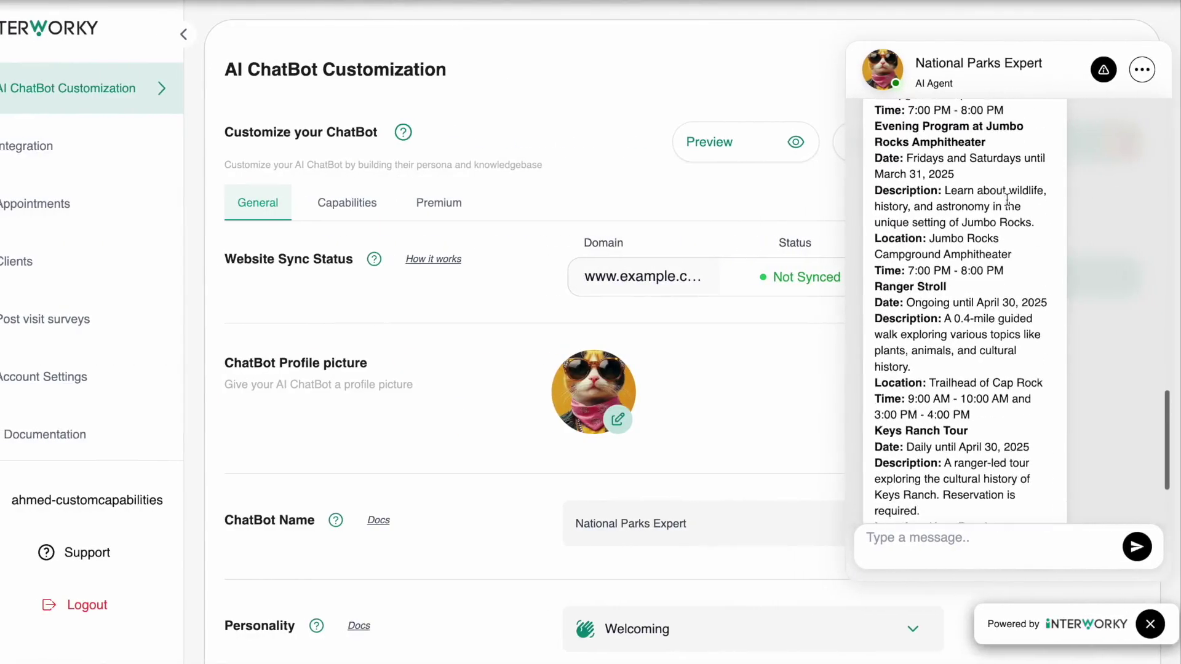
scroll(1007, 200, "up", 3)
scroll(1008, 191, "down", 4)
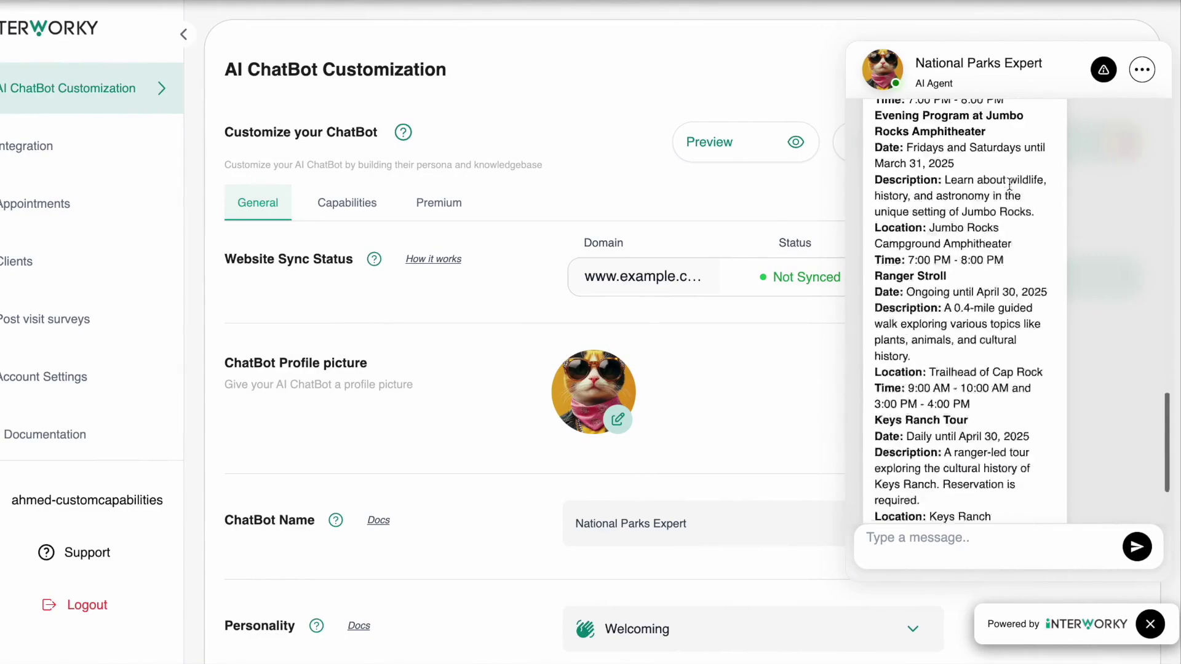
scroll(1010, 184, "down", 3)
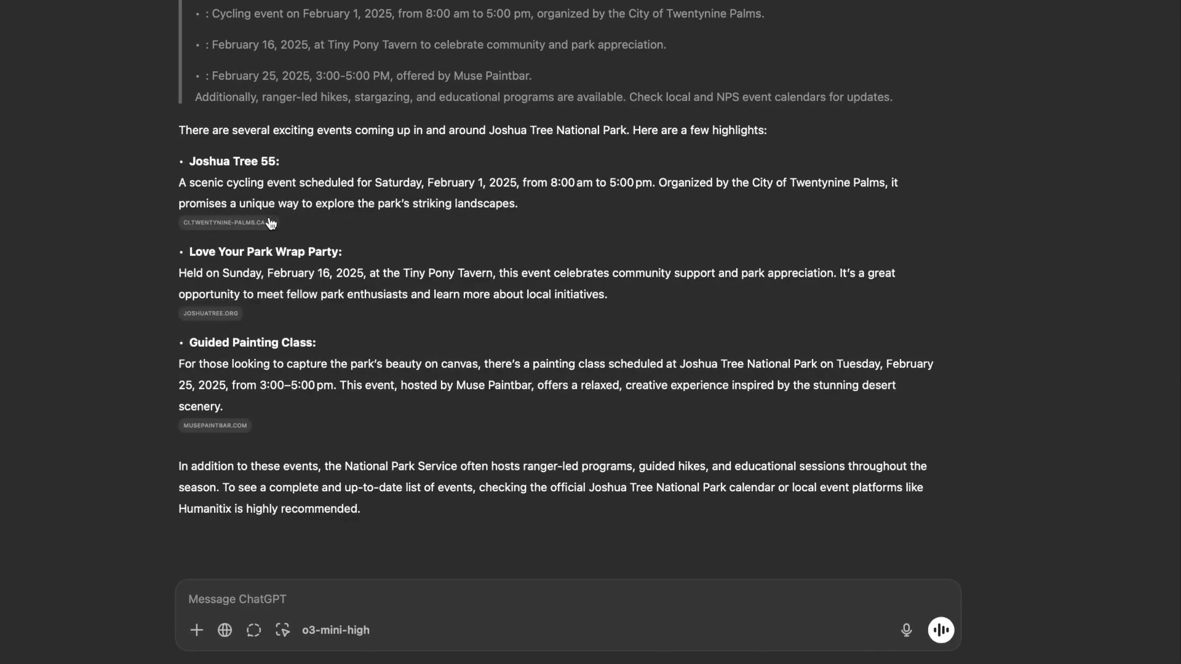
Compare ChatGPT's Joshua Tree events and their source links with the event list in the Interworky chatbot's answer
mouse_move(232, 226)
mouse_move(223, 319)
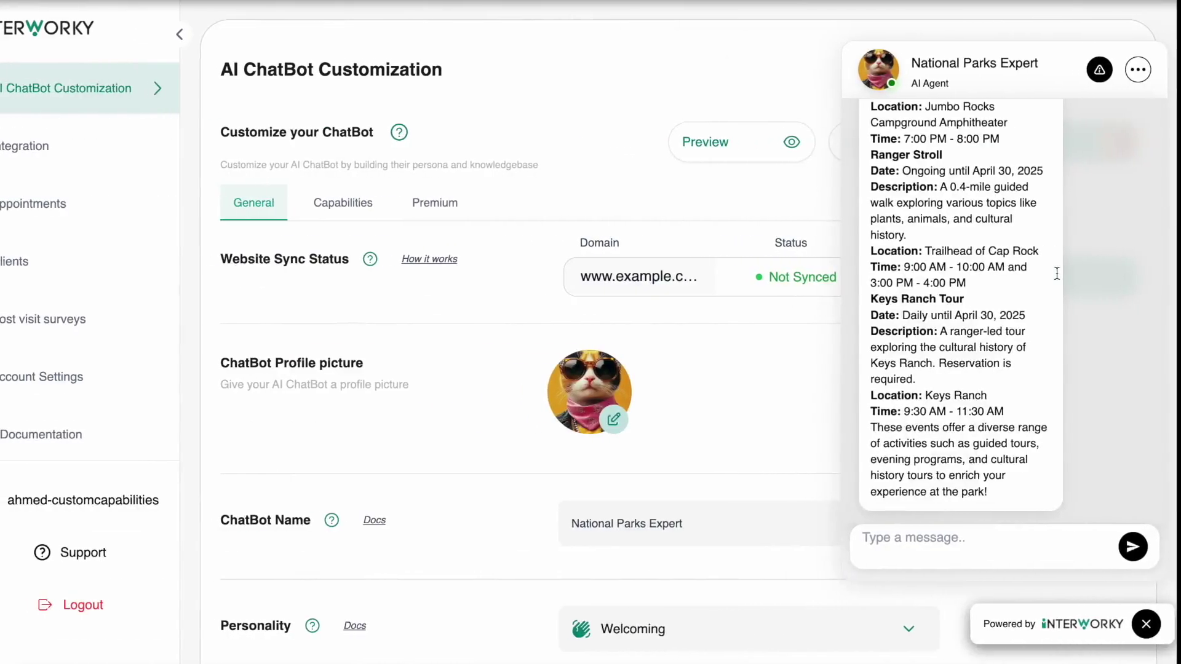
scroll(729, 273, "up", 4)
scroll(953, 273, "up", 5)
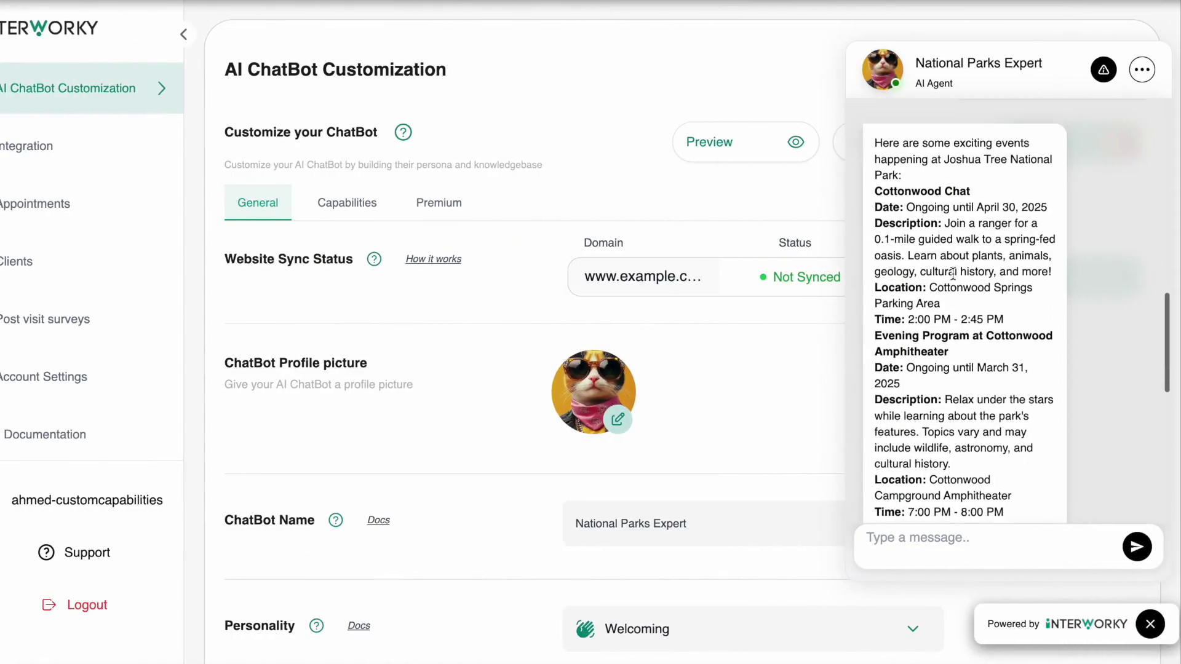
scroll(952, 273, "down", 2)
key("ctrl+Right")
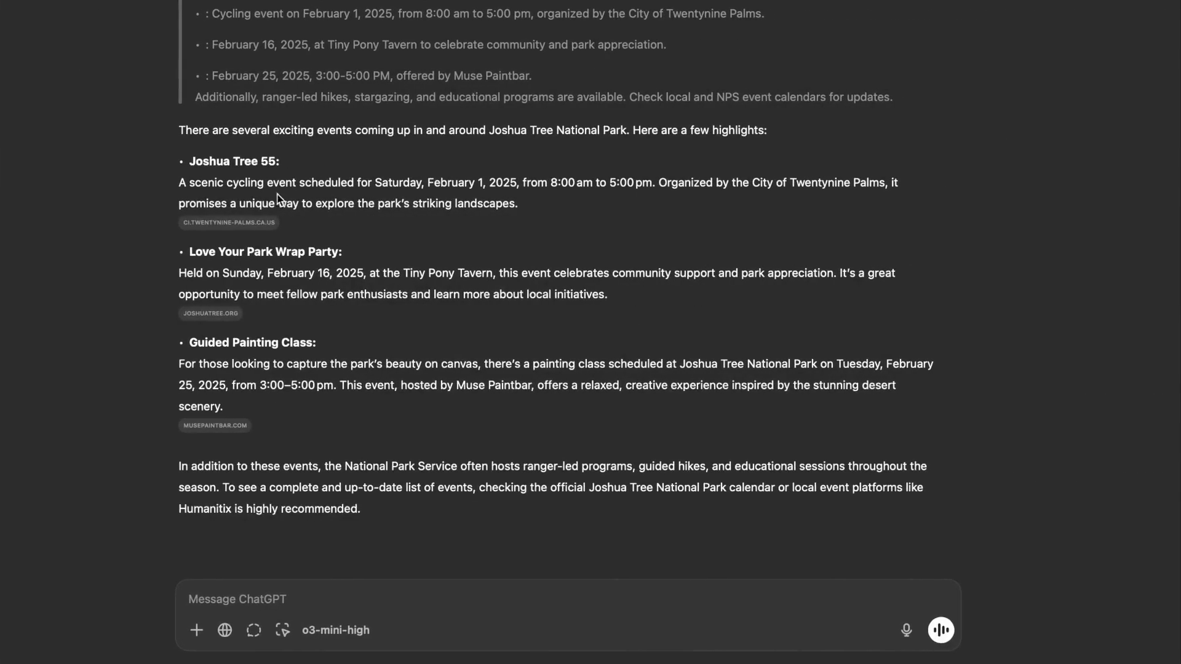
left_click_drag(555, 193, 99, 165)
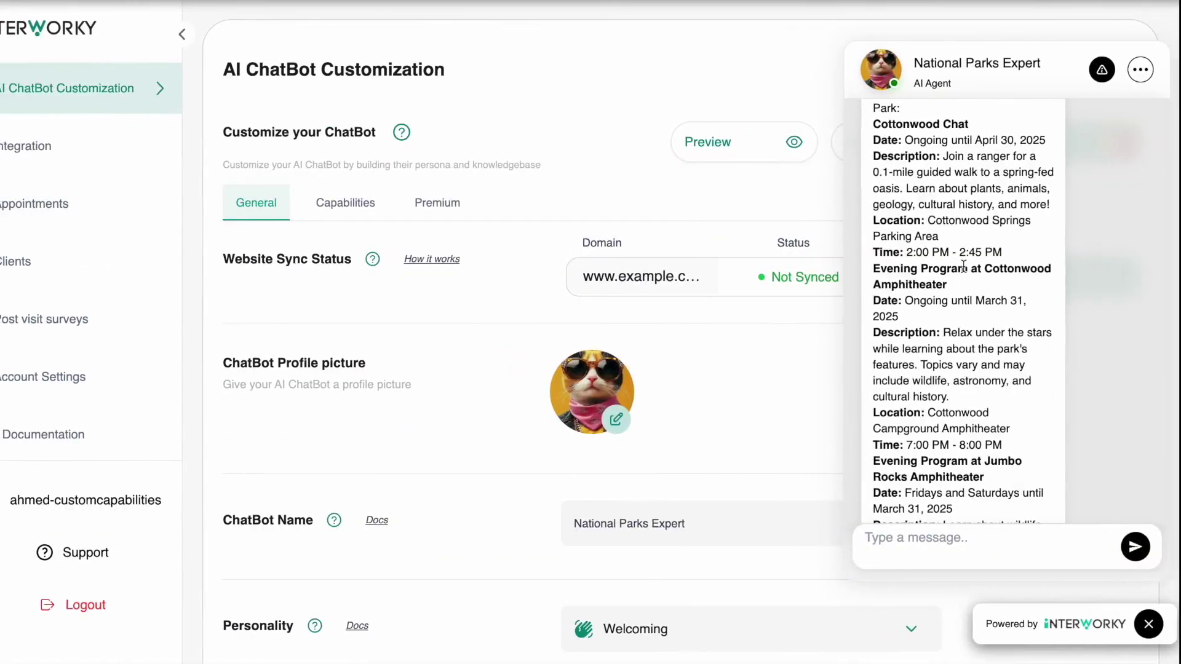
scroll(967, 262, "up", 3)
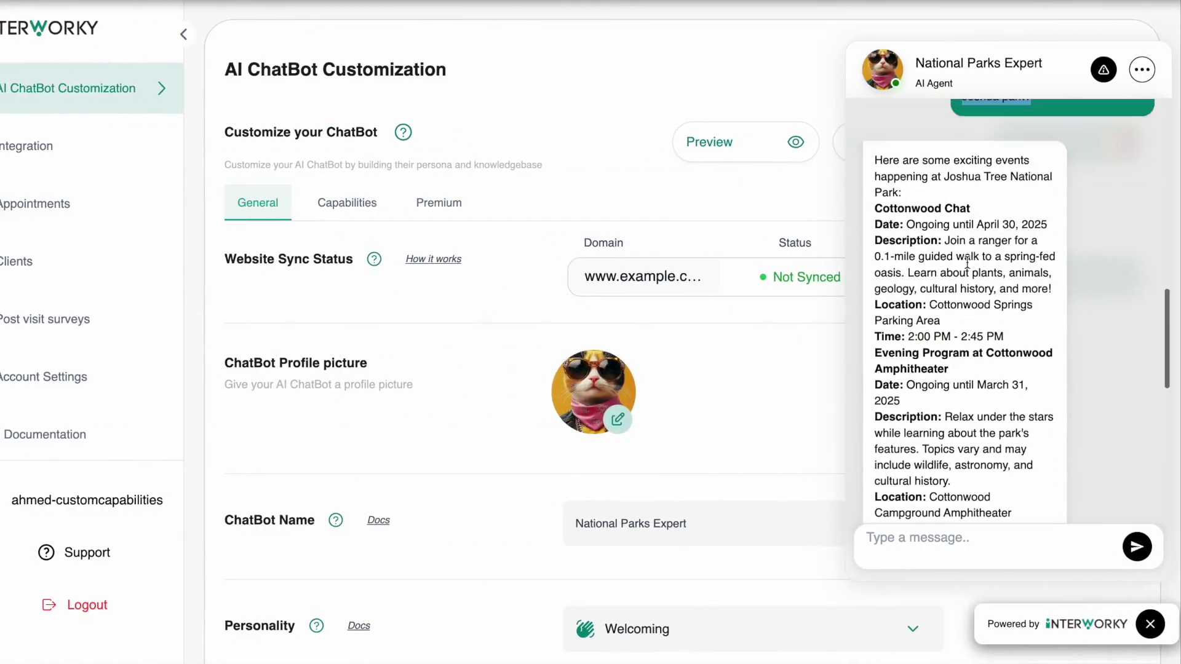
scroll(967, 262, "down", 2)
scroll(967, 263, "down", 6)
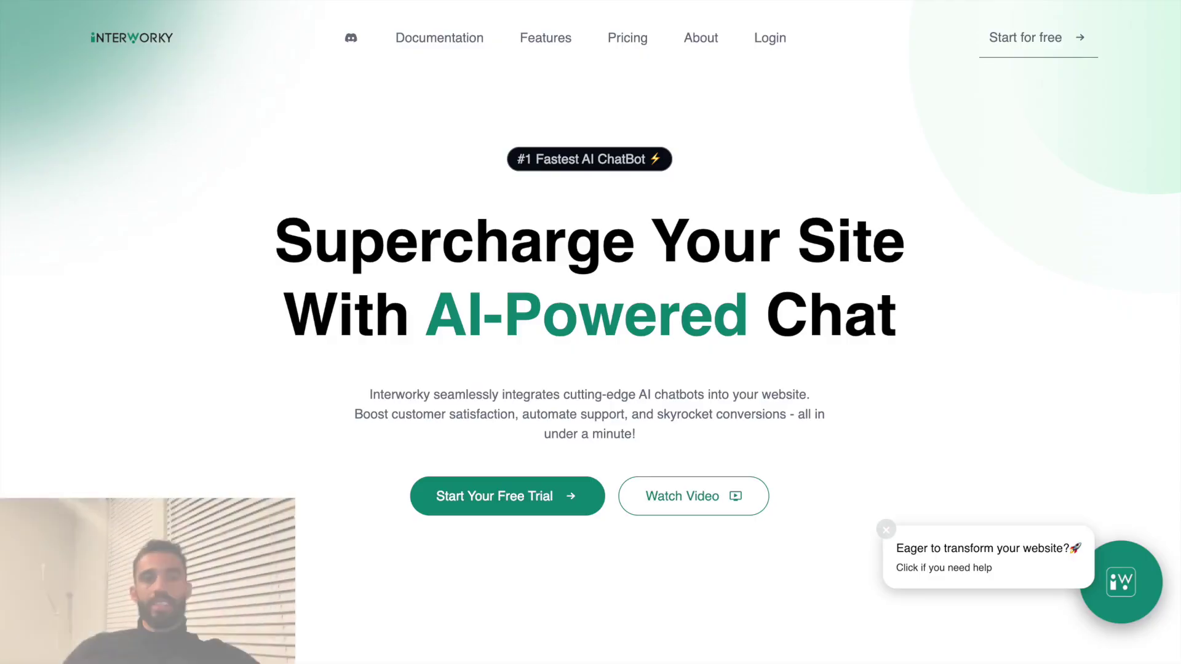